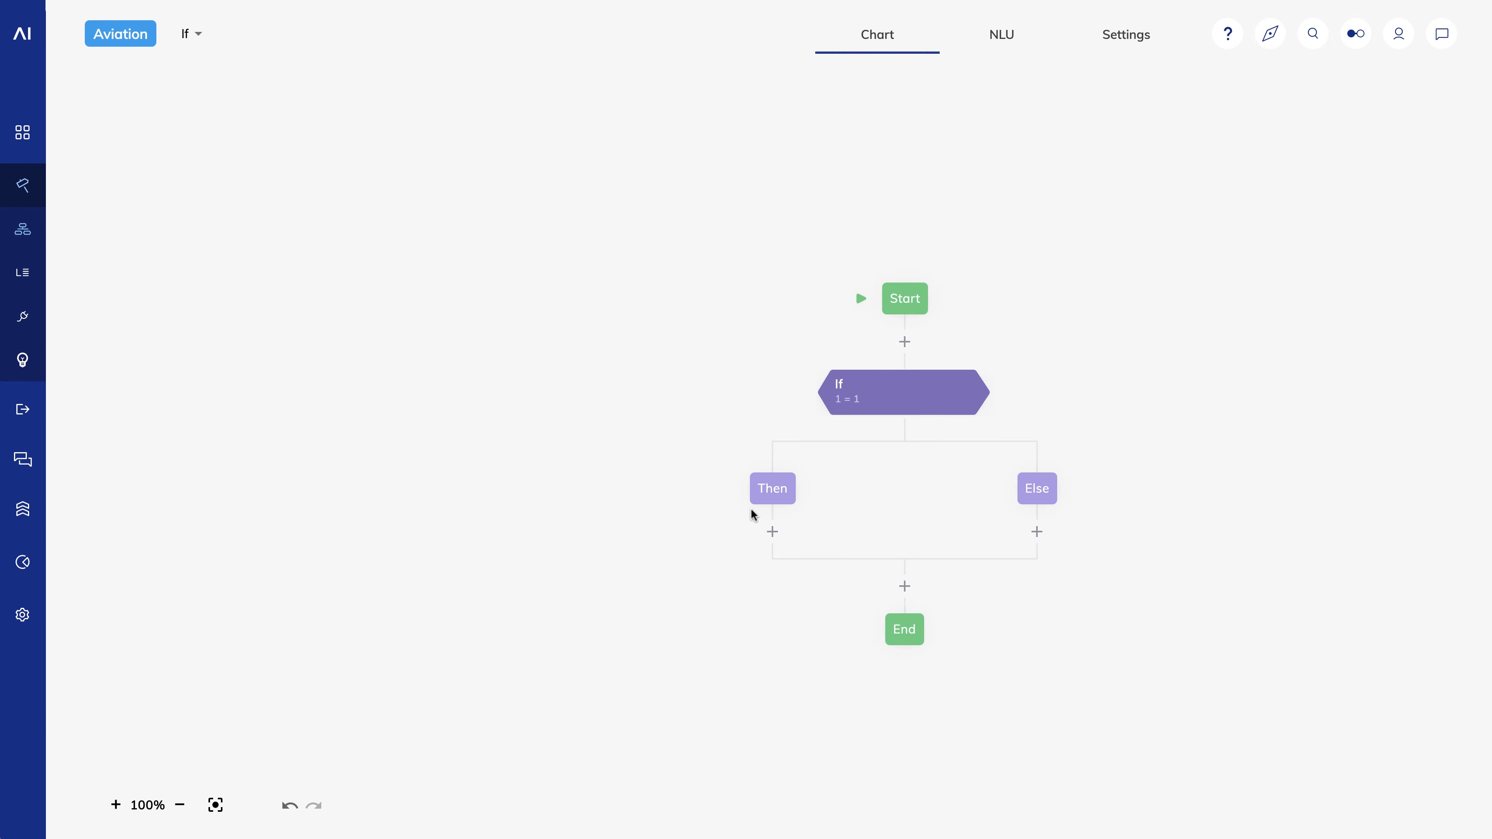
Step: Add a Say node with the text "Then" to the If node's Then branch and save it
{"action": "left_click", "coordinate": [868, 400]}
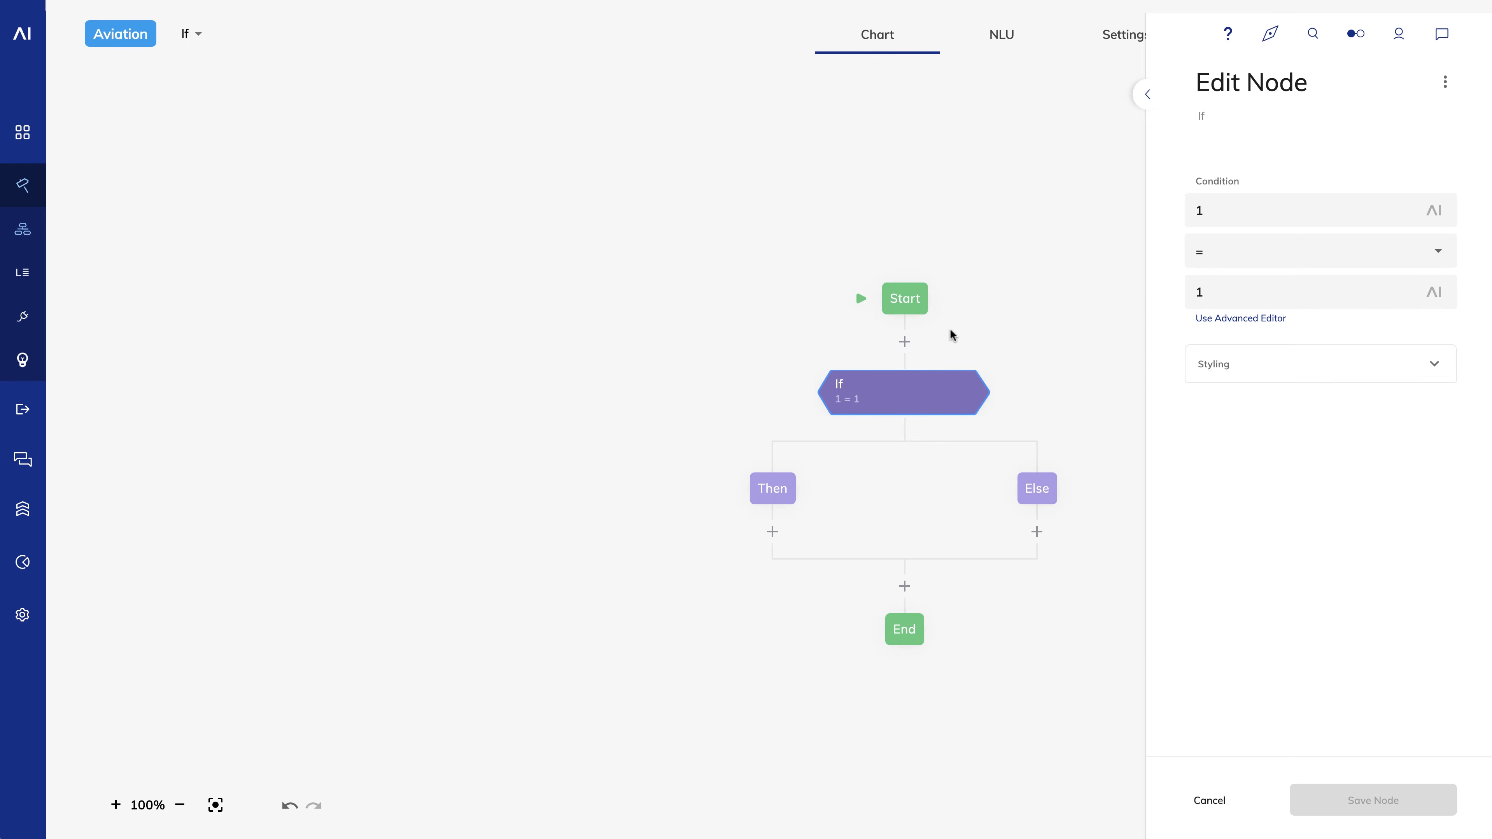
{"action": "left_click", "coordinate": [772, 532]}
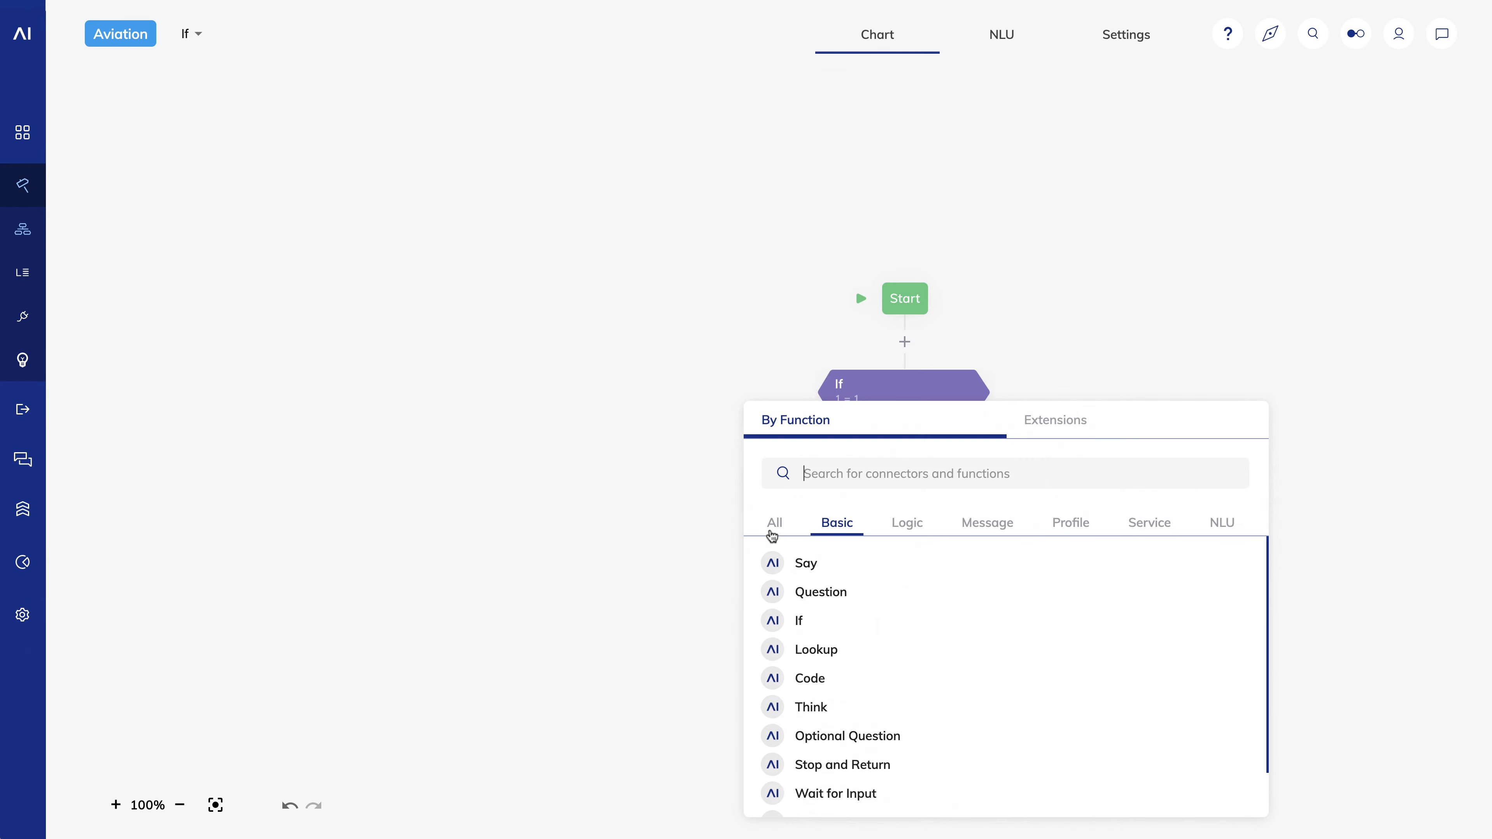
{"action": "key", "text": "Escape"}
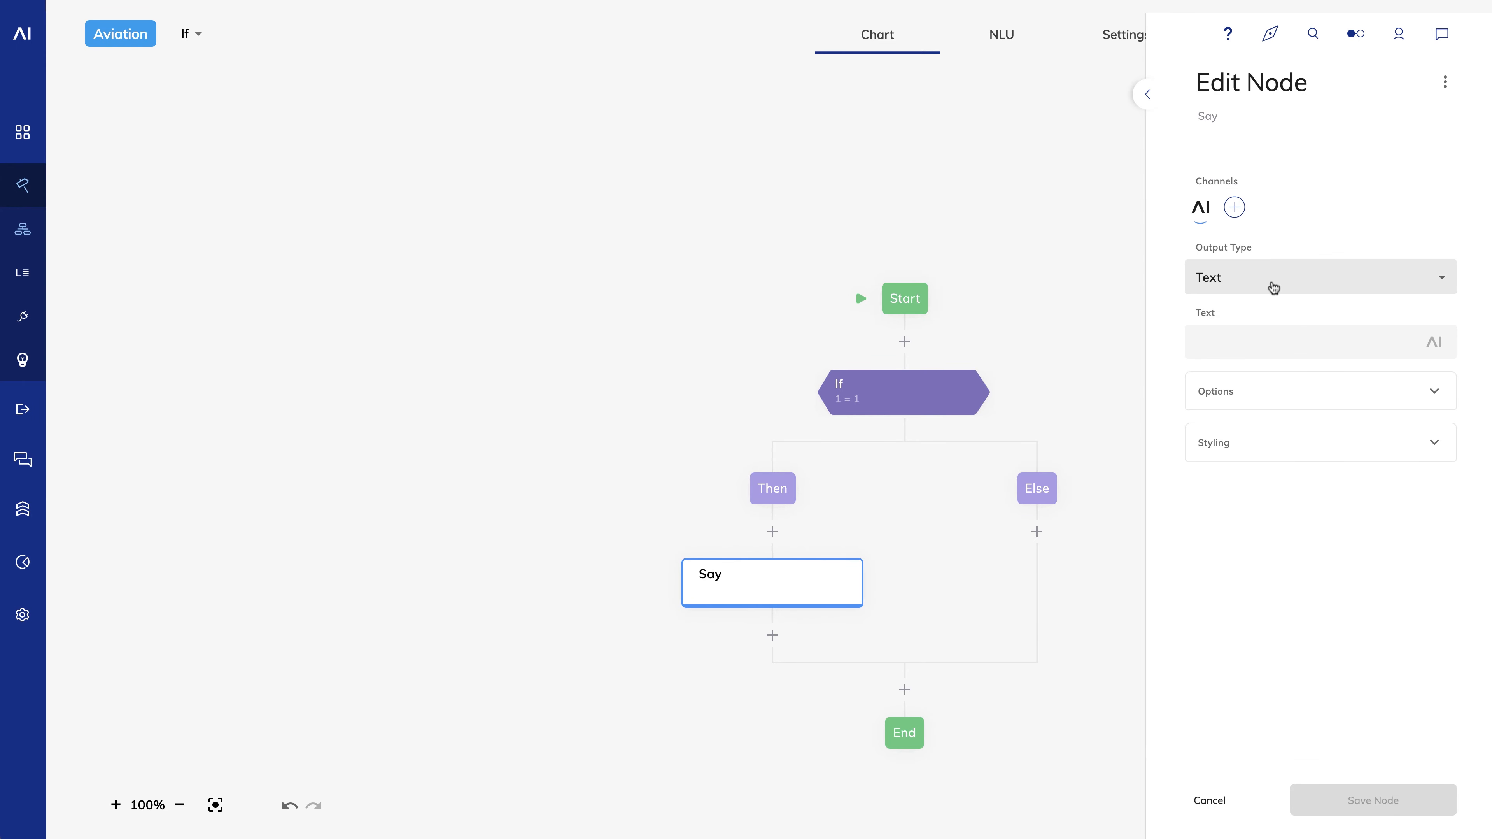
{"action": "left_click", "coordinate": [1260, 340]}
{"action": "type", "text": "Then"}
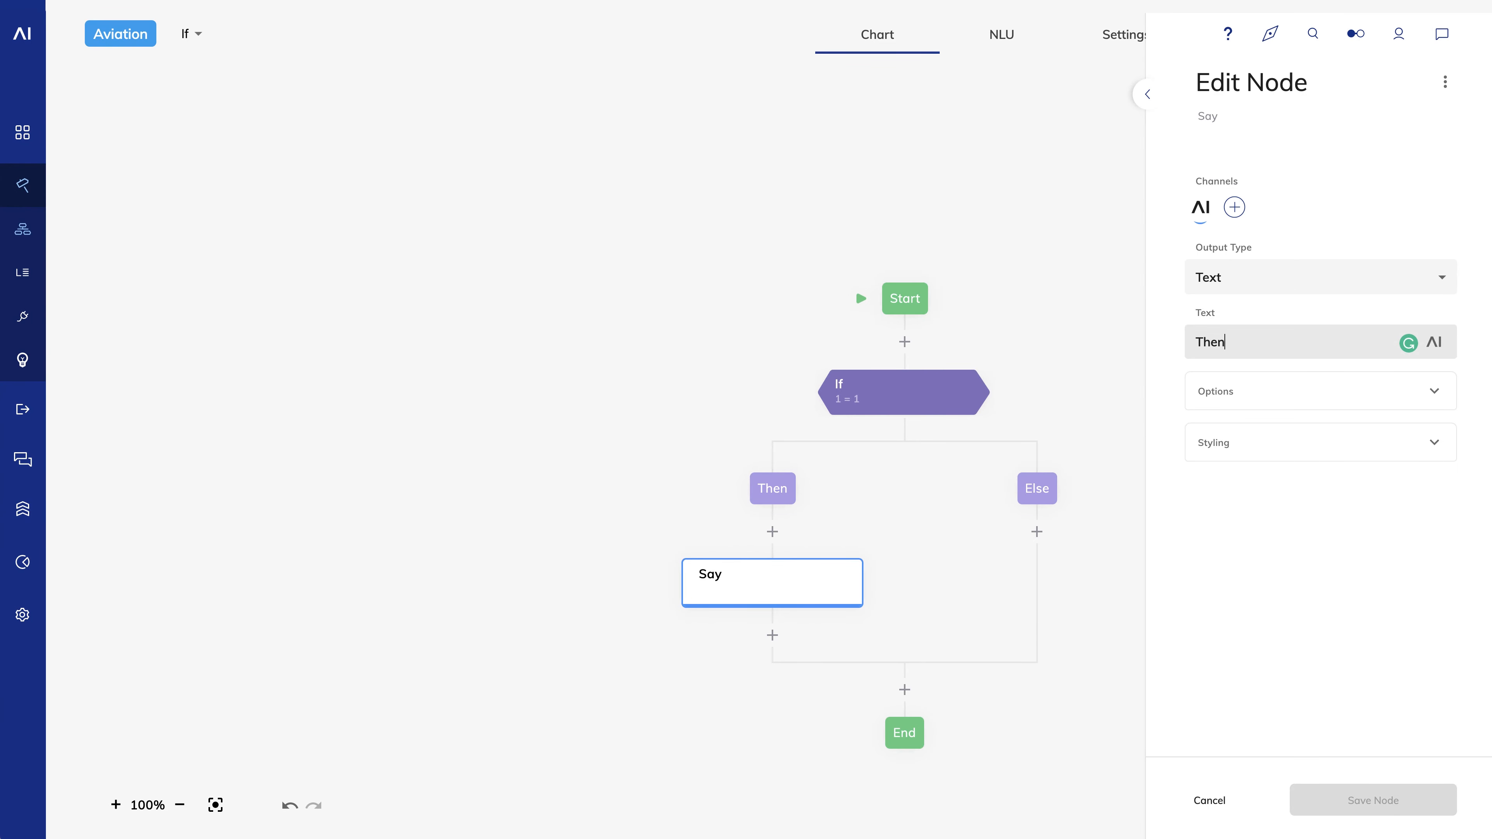
{"action": "key", "text": "Return"}
{"action": "left_click", "coordinate": [1368, 805]}
Step: Add a Say node with the text "Else" to the If node's Else branch and save it
{"action": "left_click", "coordinate": [1037, 531]}
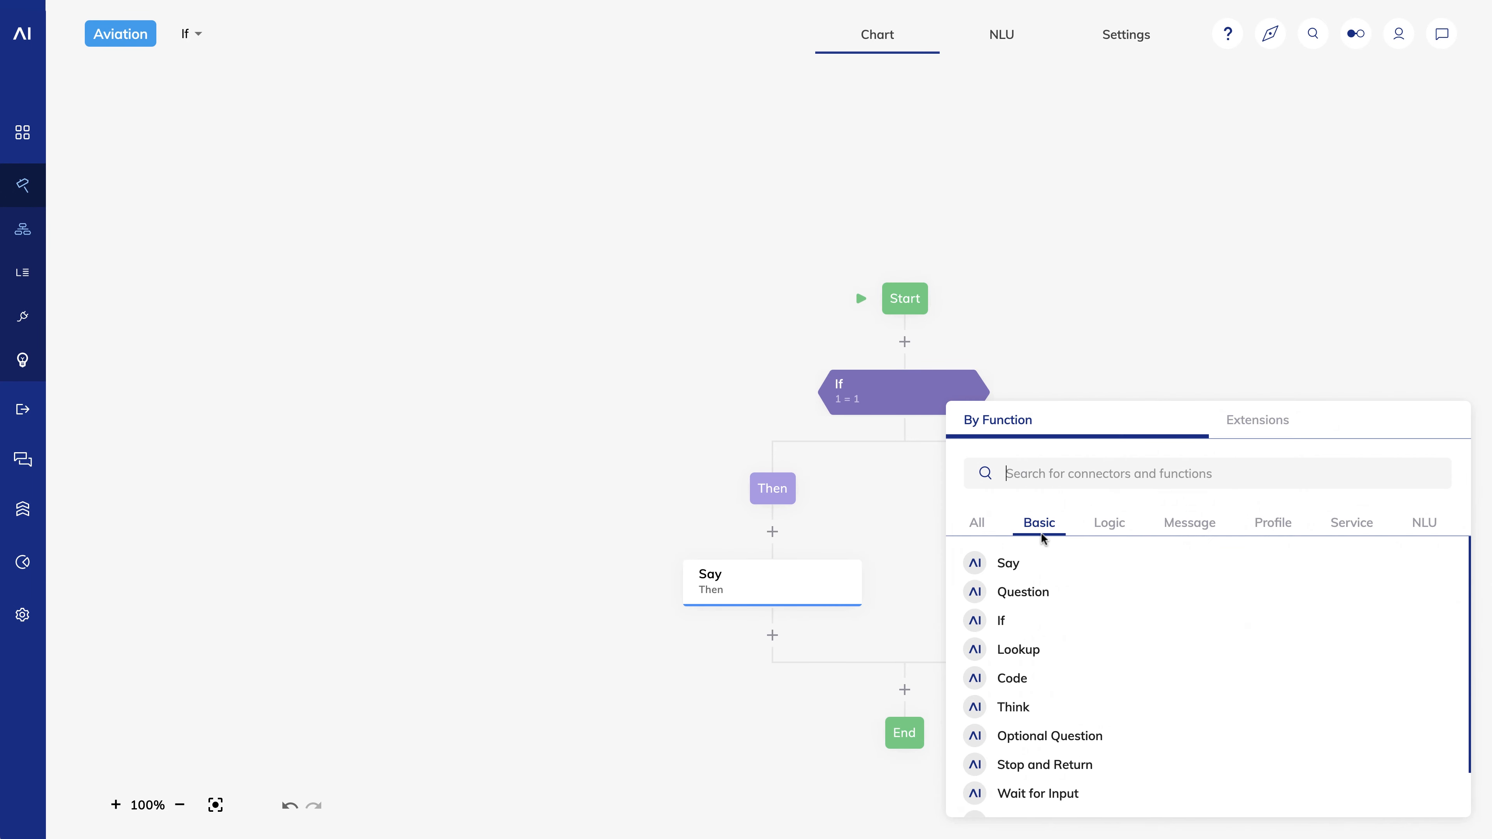
{"action": "left_click", "coordinate": [1039, 563]}
{"action": "left_click", "coordinate": [1071, 586]}
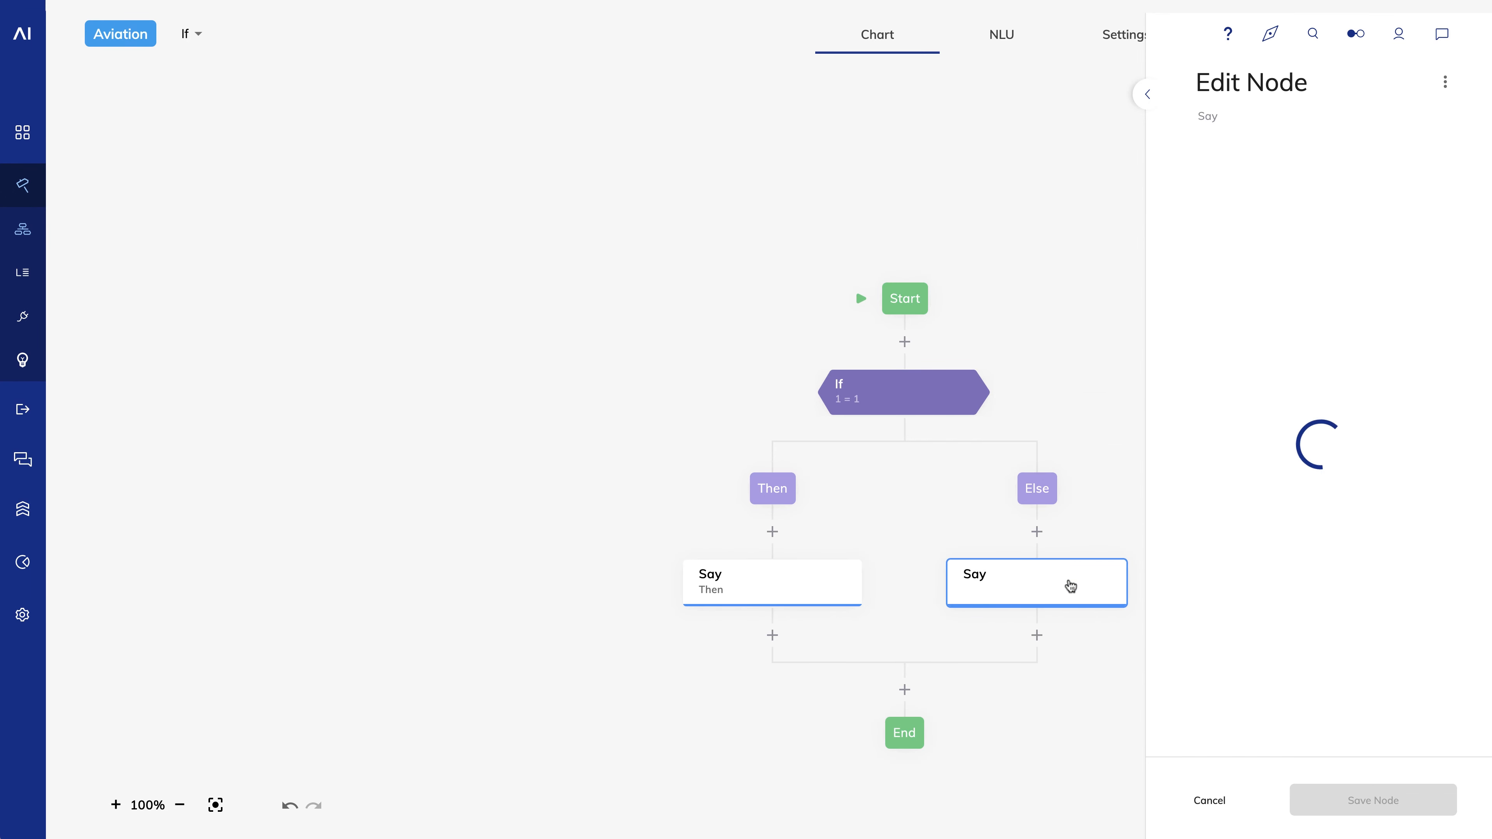
{"action": "left_click", "coordinate": [1205, 343]}
{"action": "type", "text": "Else"}
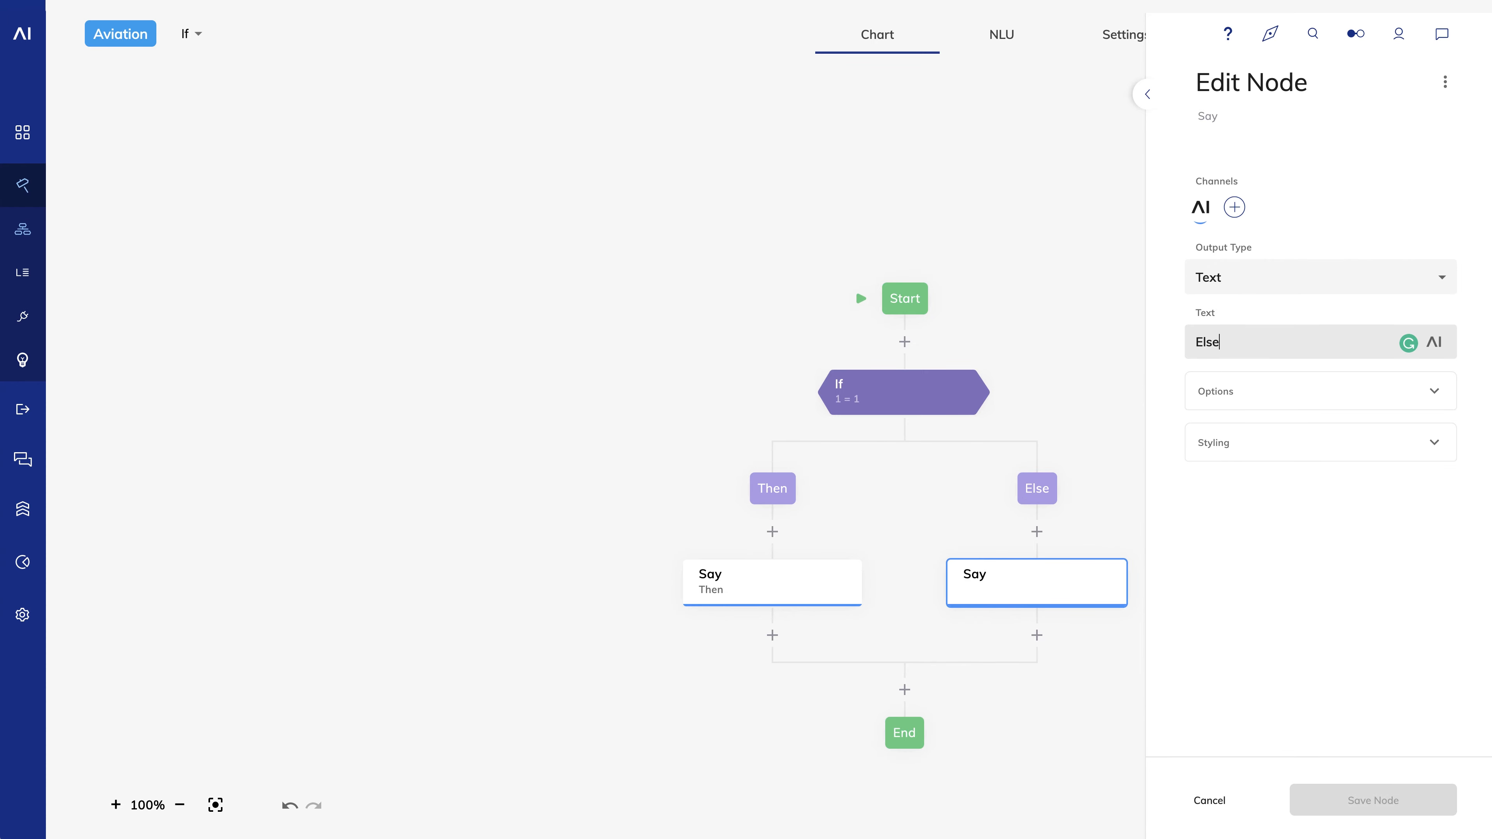
{"action": "key", "text": "Return"}
{"action": "left_click", "coordinate": [1353, 805]}
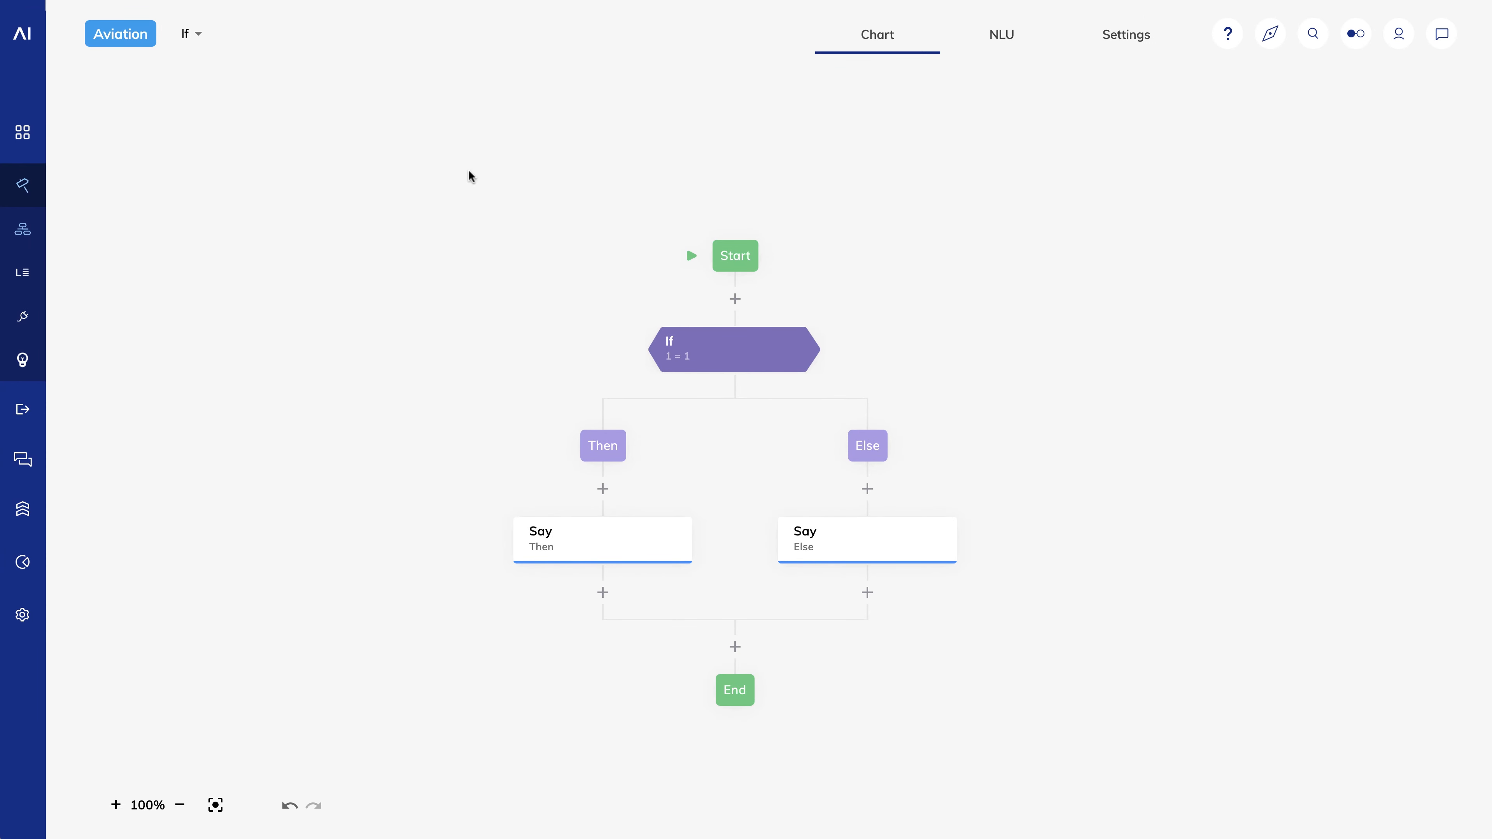
Step: Open the test chat and send "hi" to run the flow
{"action": "left_click", "coordinate": [1442, 34]}
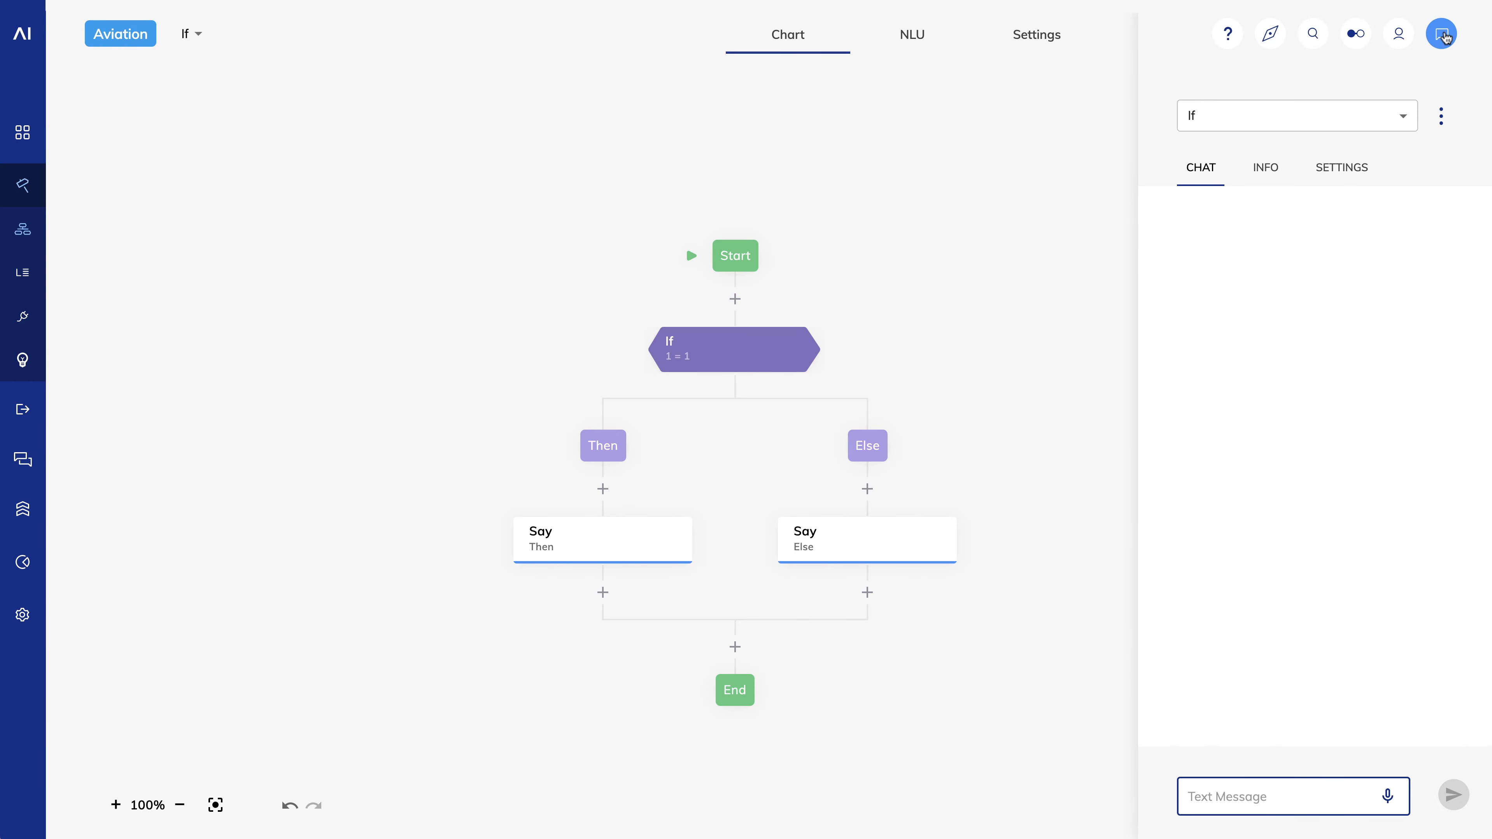
{"action": "type", "text": "hi"}
{"action": "key", "text": "Return"}
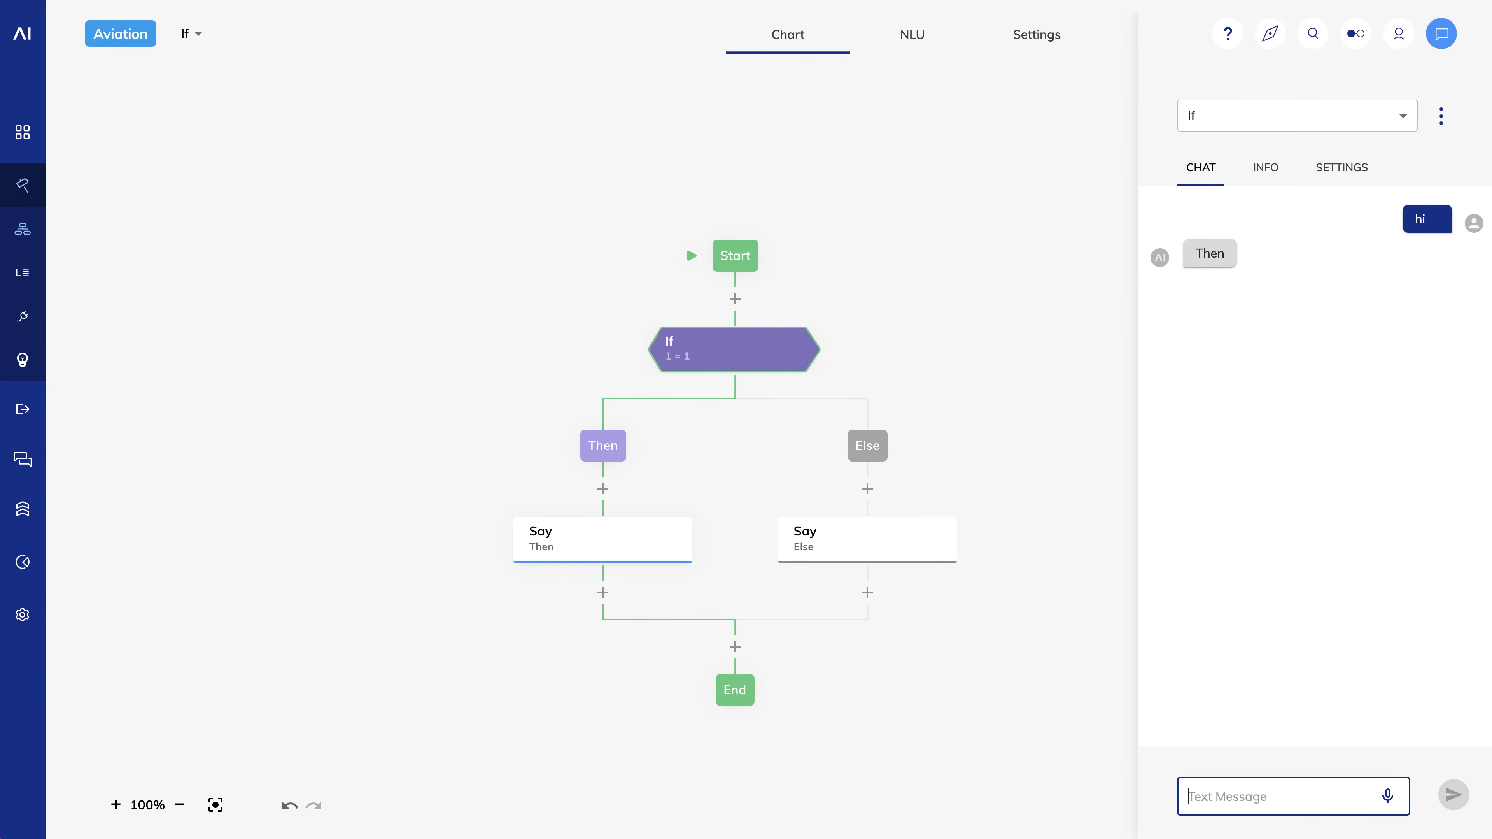
Step: Set the second operand of the If node's condition to 2 and save the node
{"action": "left_click", "coordinate": [728, 360]}
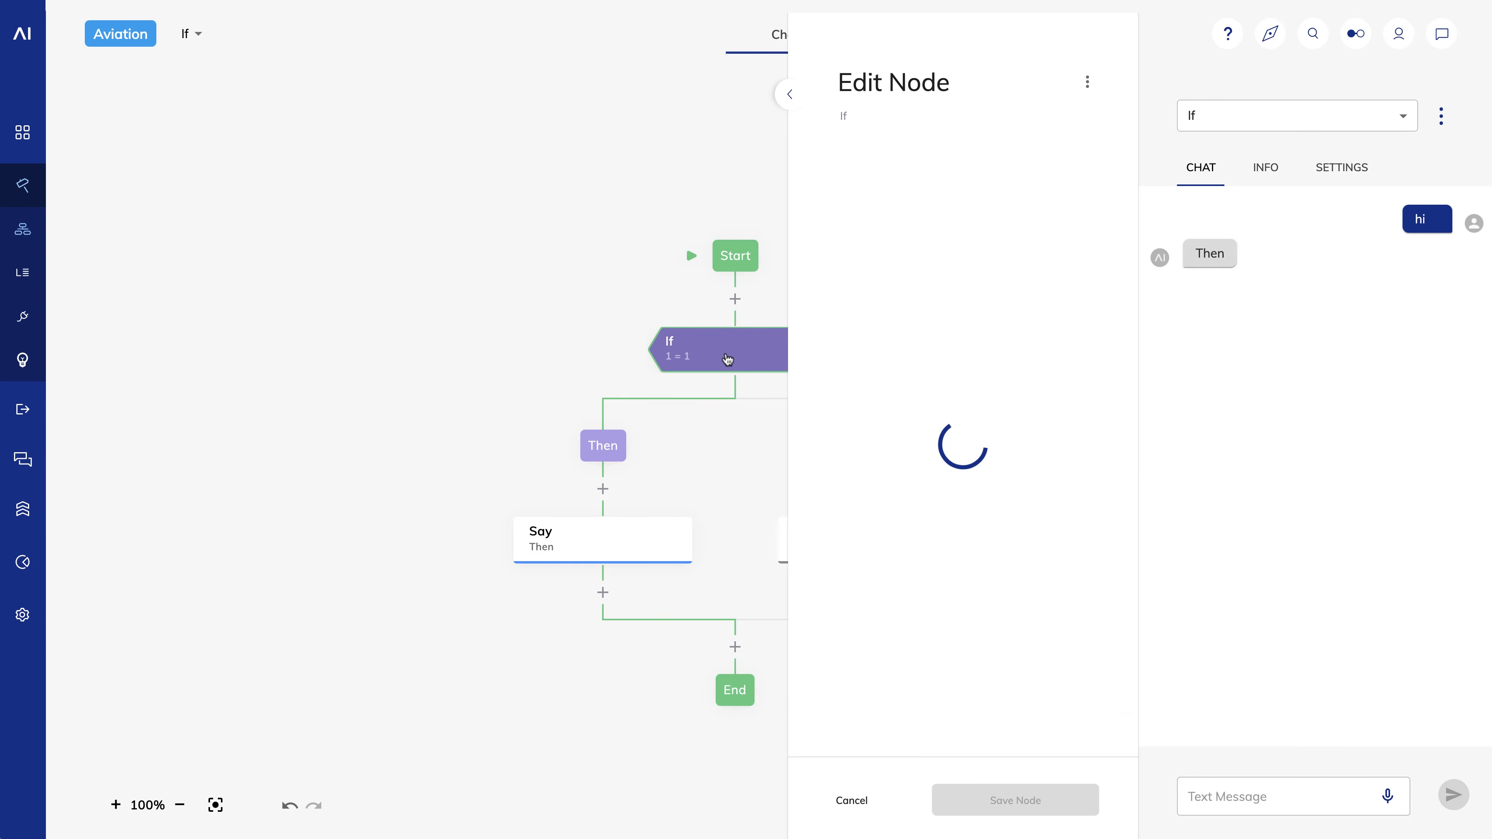
{"action": "left_click", "coordinate": [863, 291]}
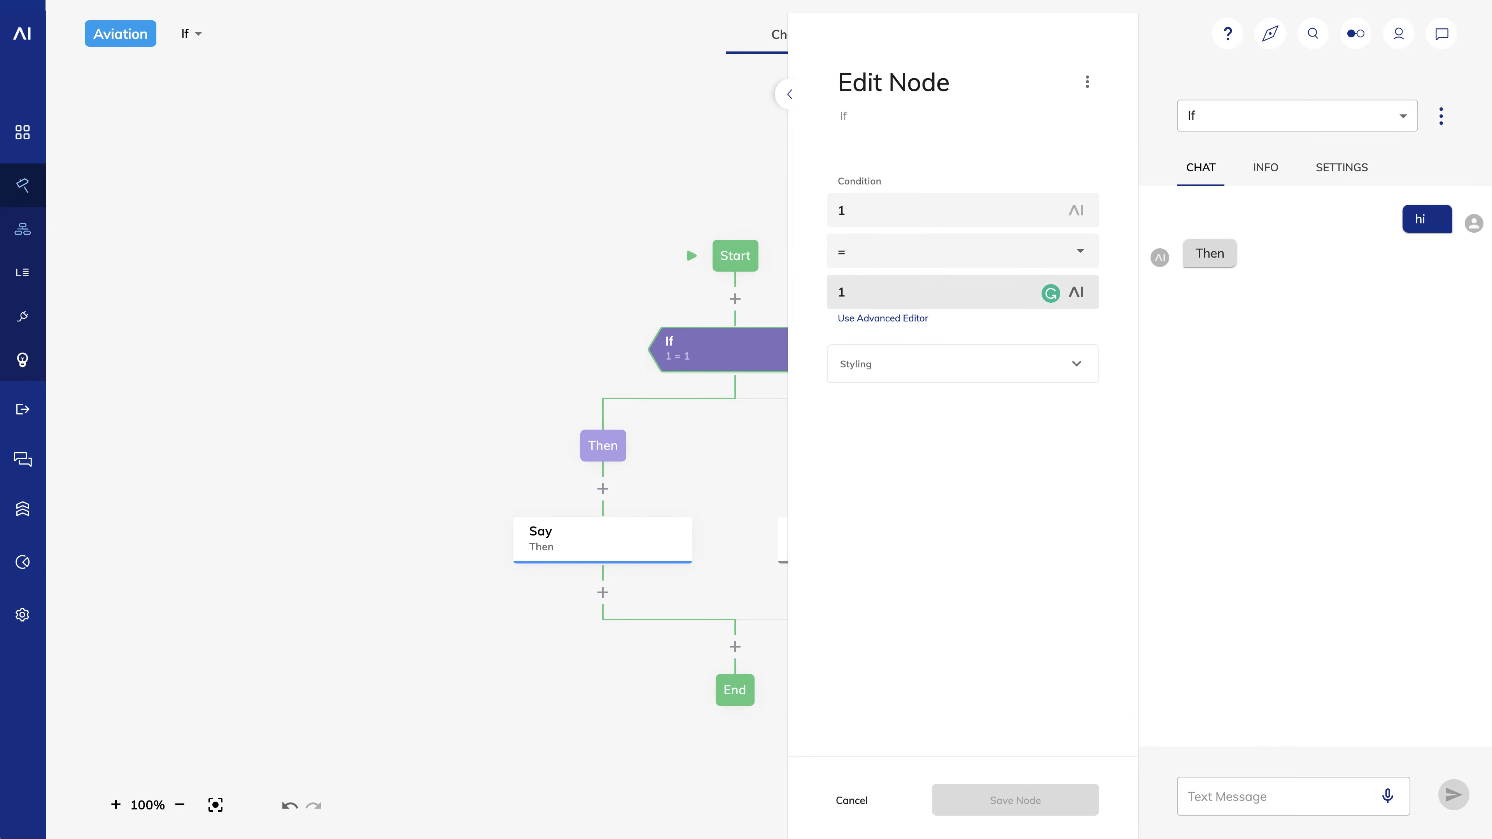
{"action": "key", "text": "BackSpace"}
{"action": "type", "text": "2"}
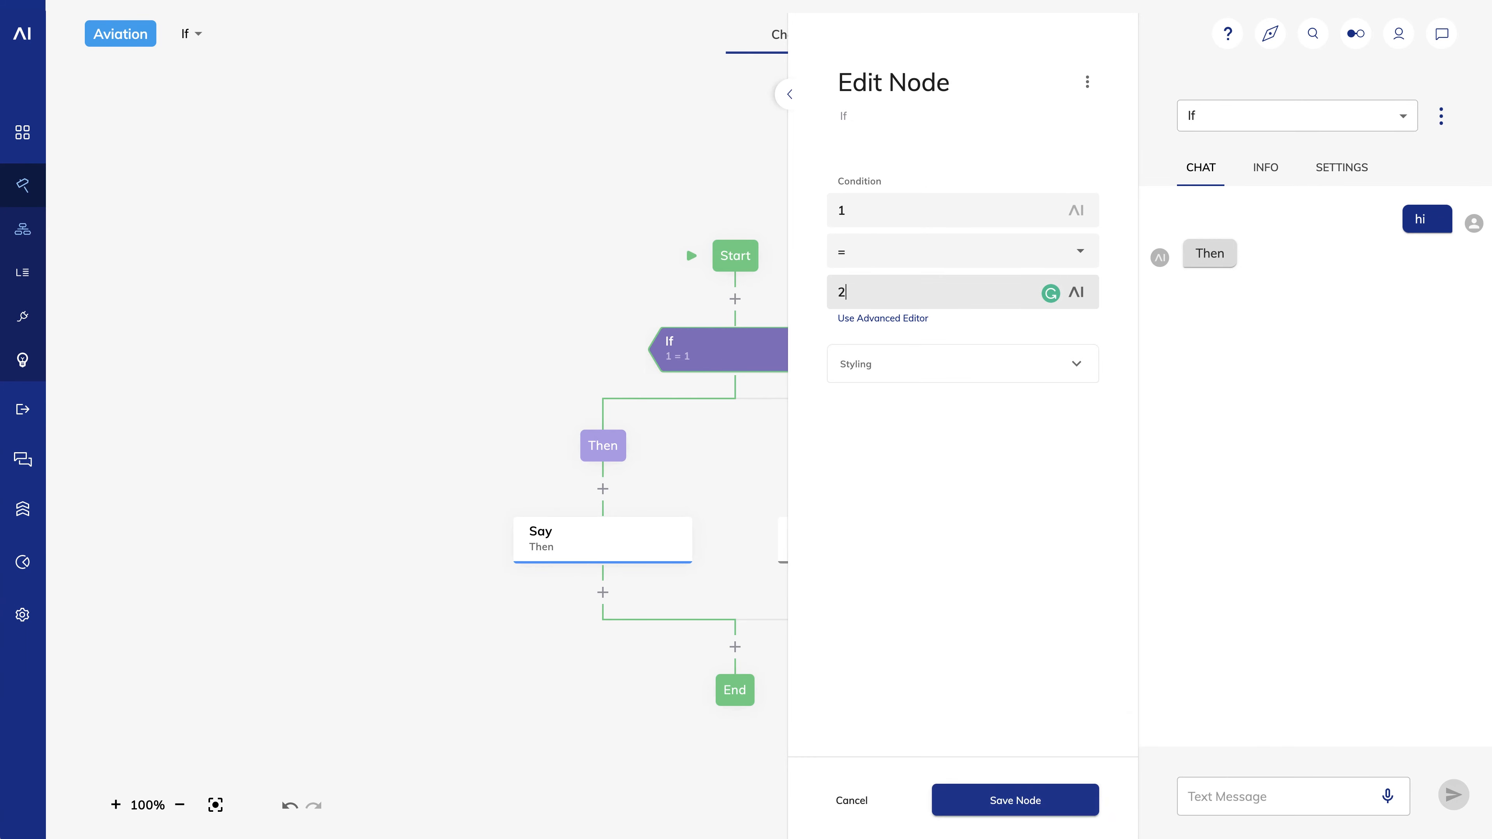
{"action": "left_click", "coordinate": [1011, 809]}
Step: Send "hi" in the test chat to run the flow with the condition 1 = 2
{"action": "left_click", "coordinate": [1231, 788]}
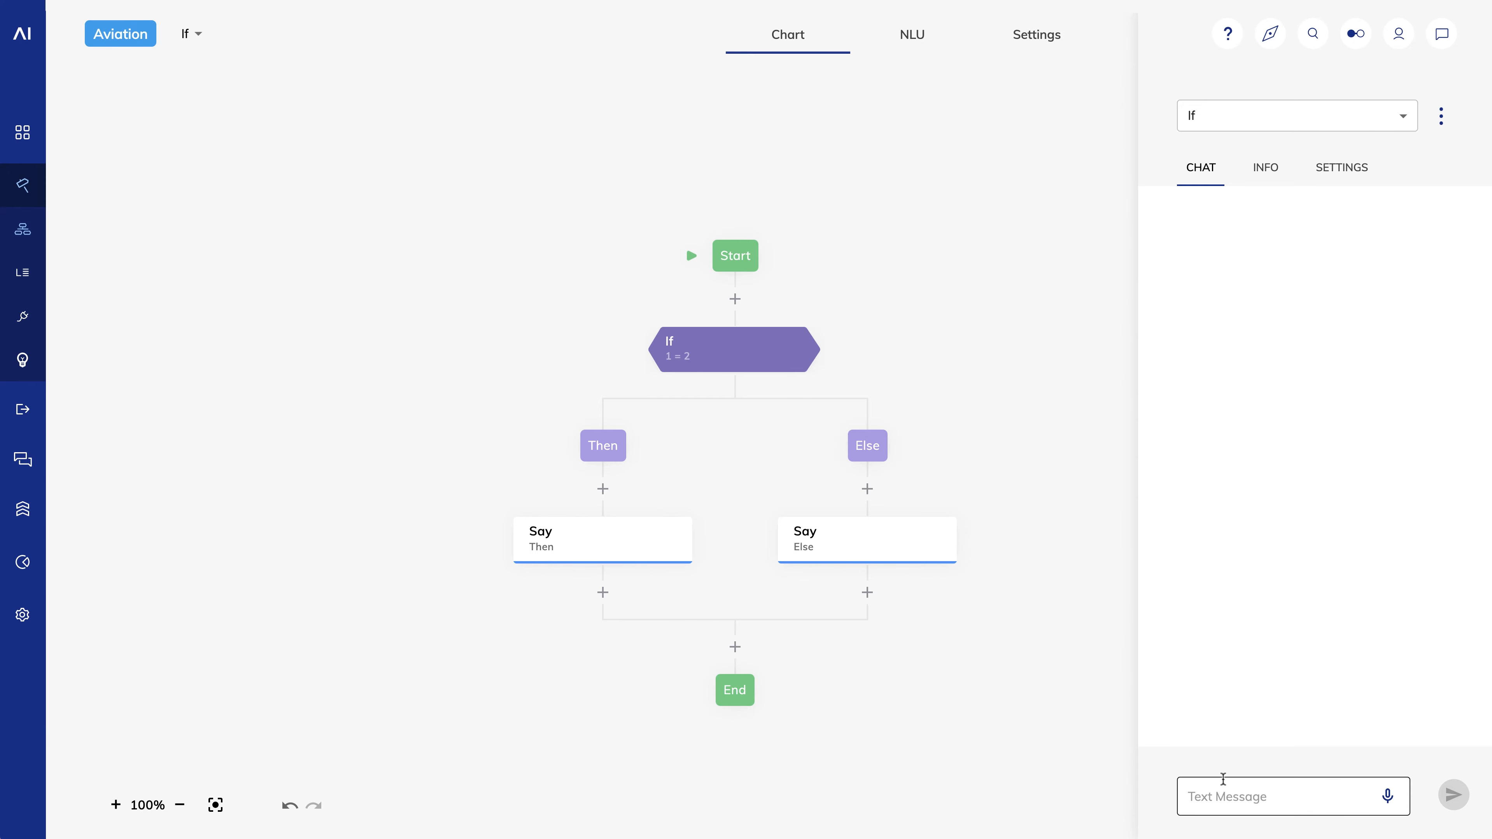
{"action": "type", "text": "hi"}
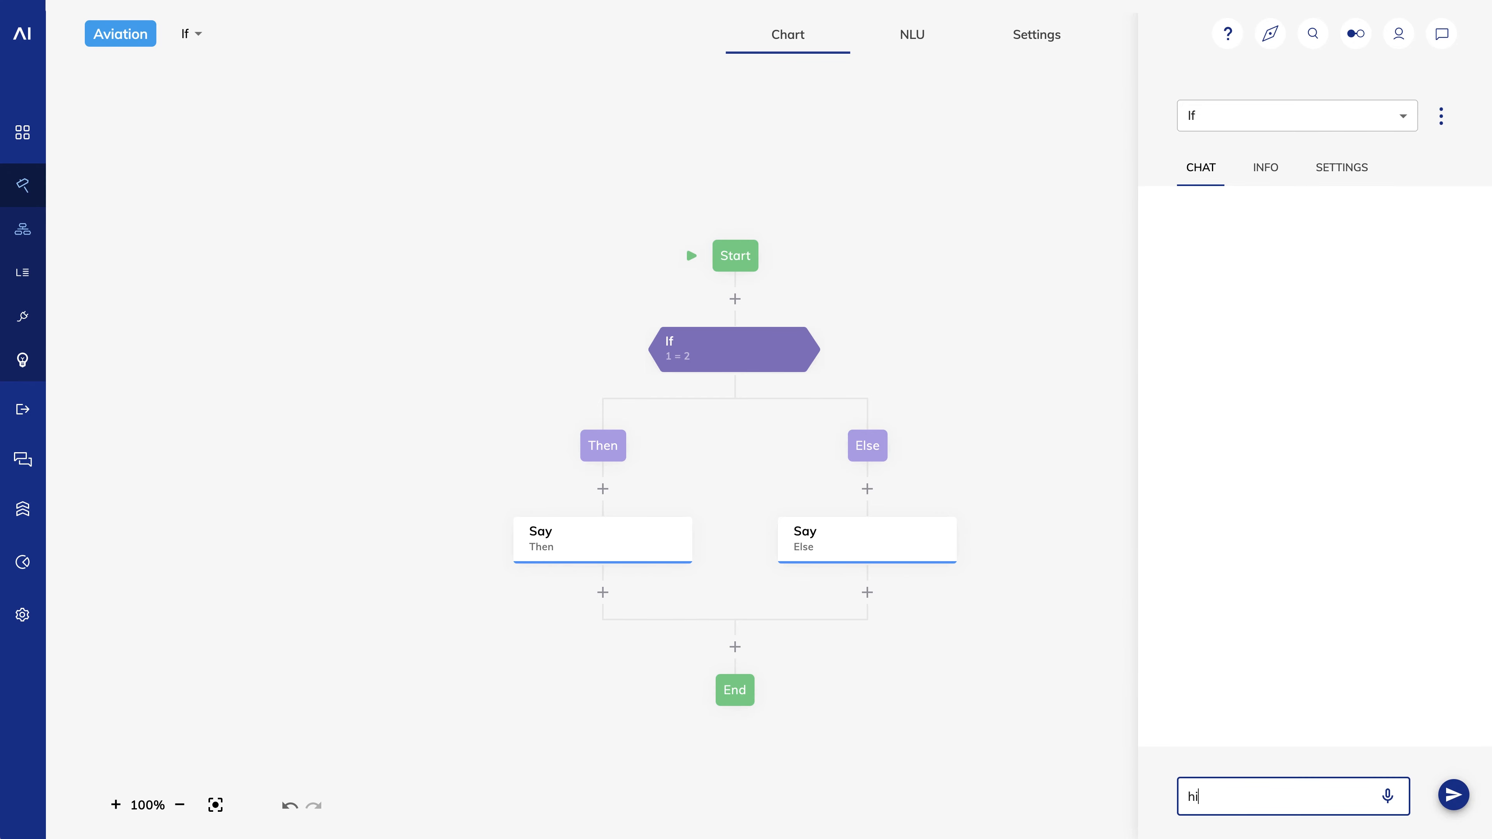
{"action": "key", "text": "Return"}
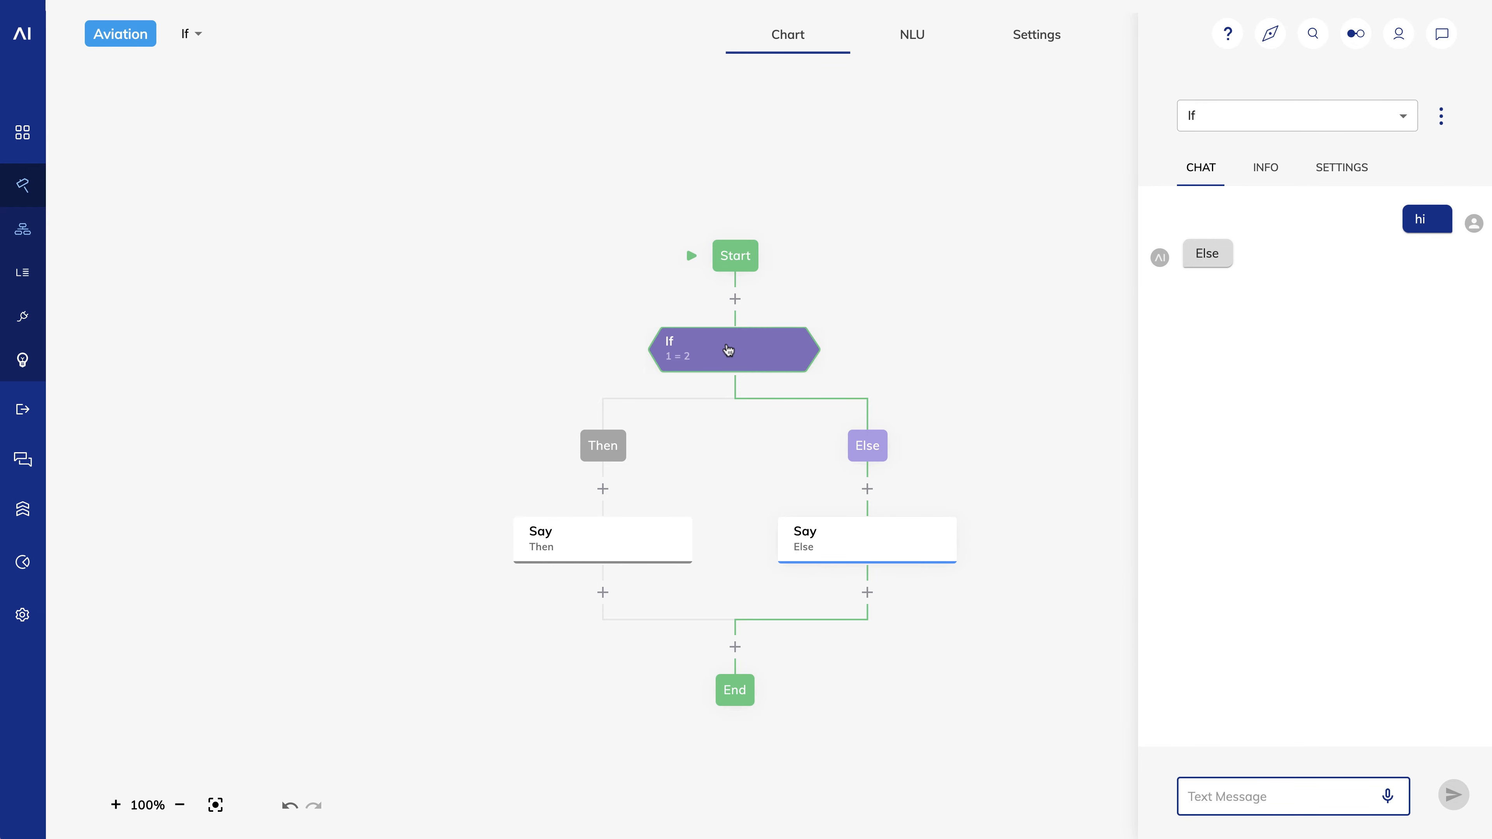
Step: Change the If node's comparison operator to < and save the node
{"action": "left_click", "coordinate": [728, 349]}
{"action": "left_click", "coordinate": [1085, 258]}
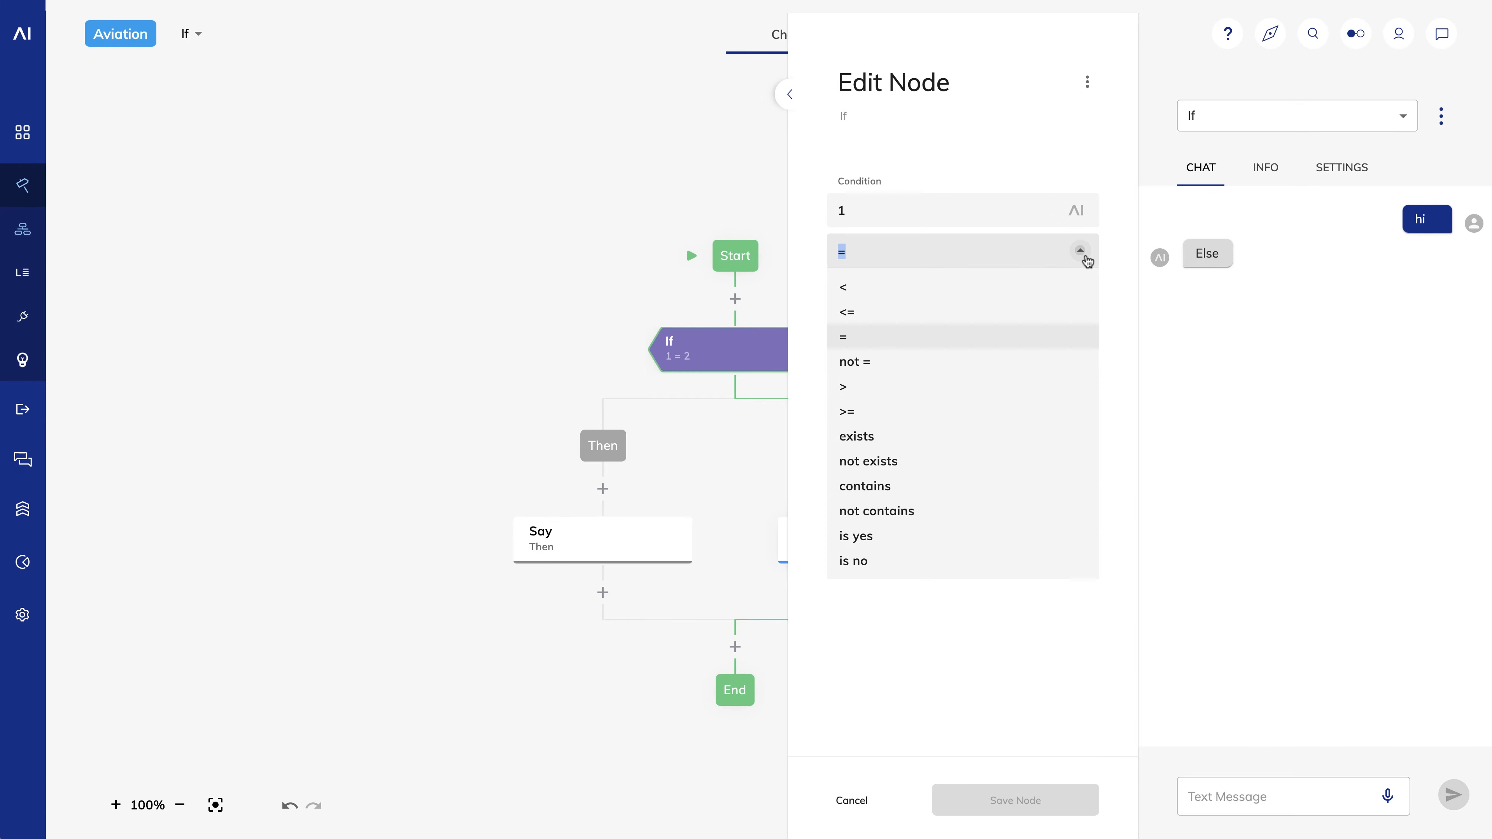
{"action": "left_click", "coordinate": [896, 287]}
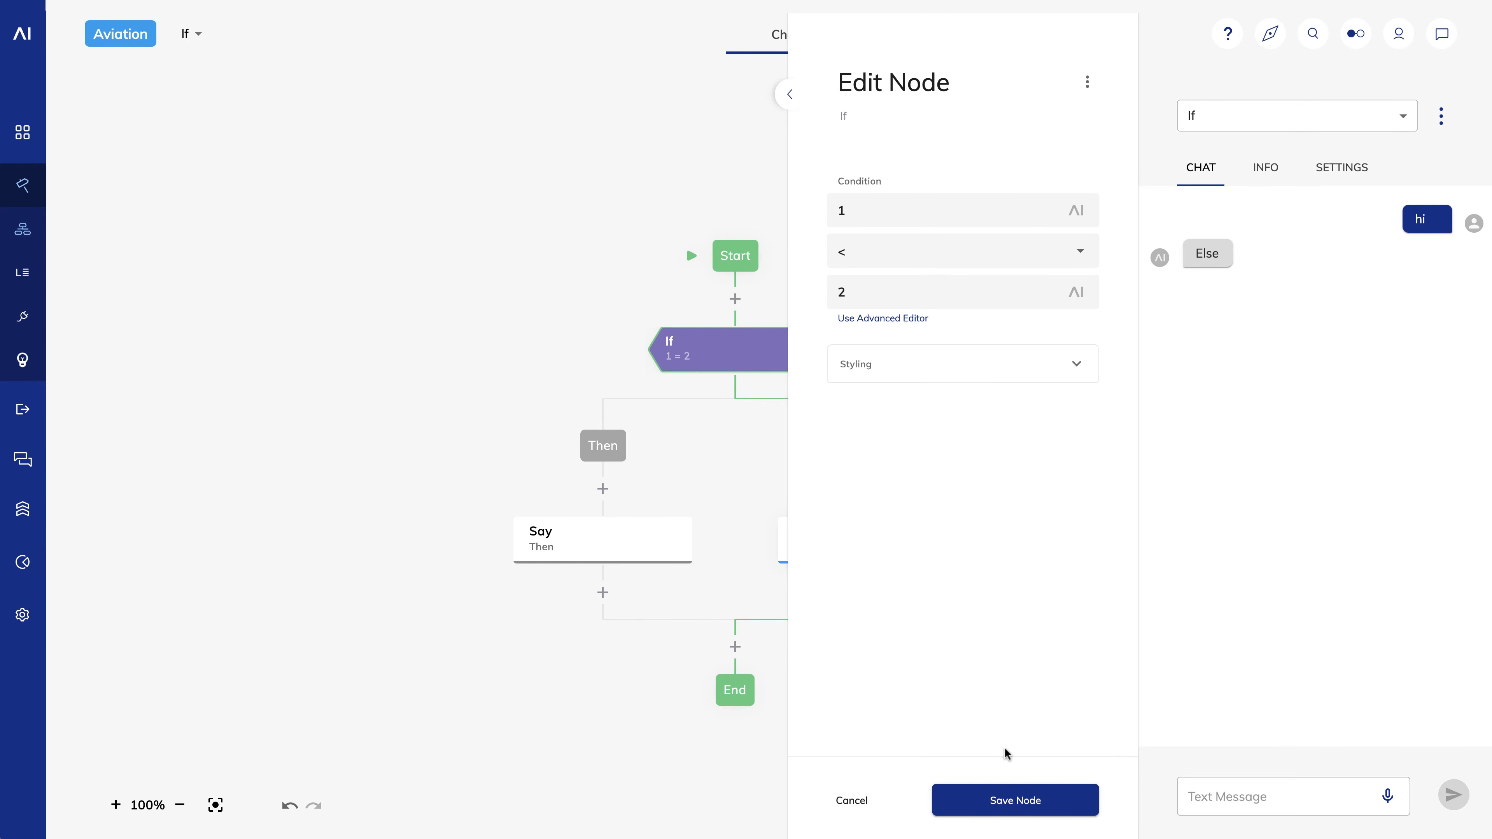
{"action": "left_click", "coordinate": [1013, 800]}
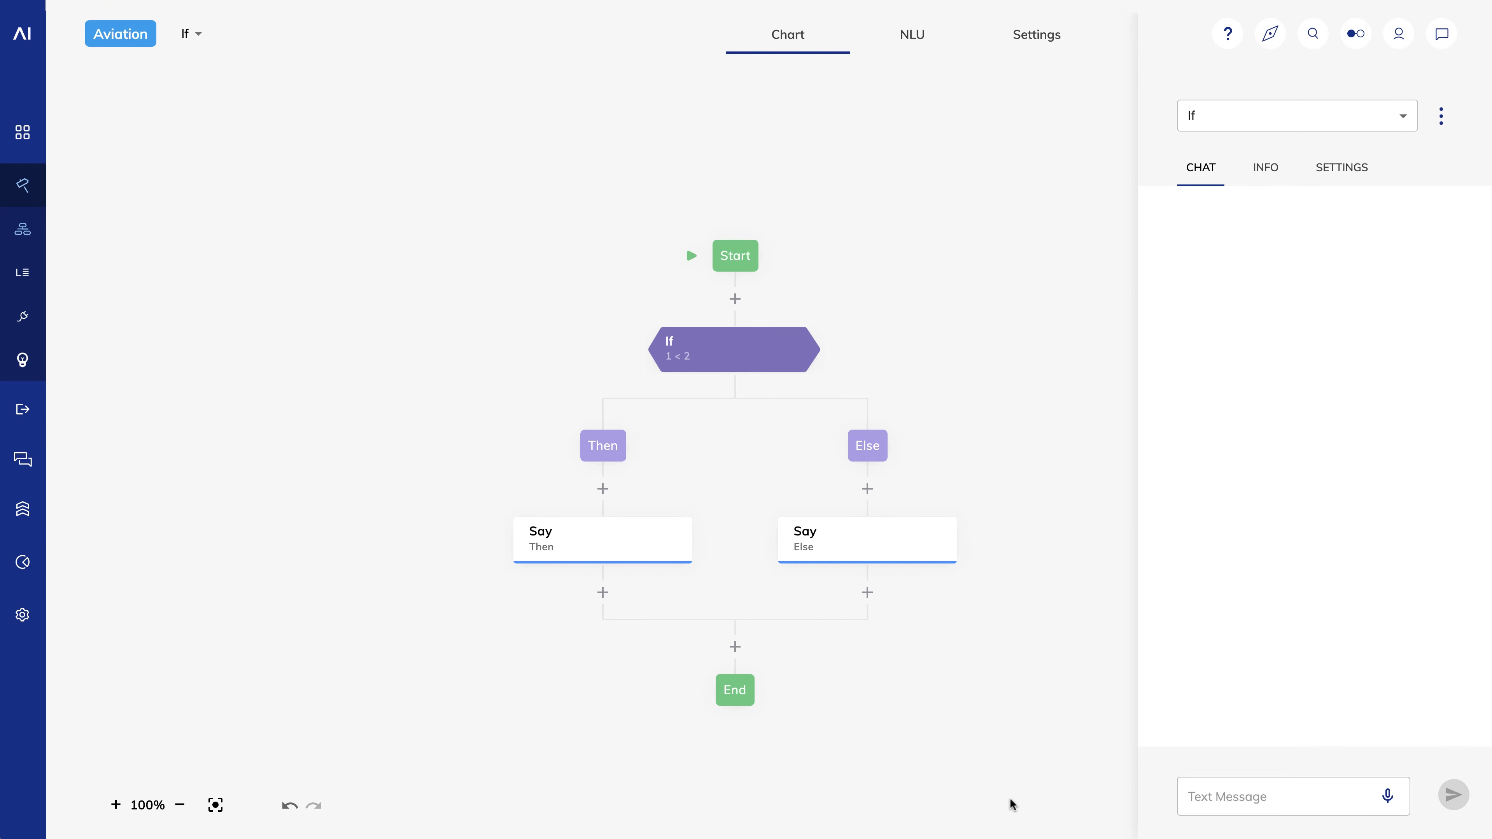
Step: Send "hi" in the test chat to run the flow with the condition 1 < 2
{"action": "left_click", "coordinate": [1209, 793]}
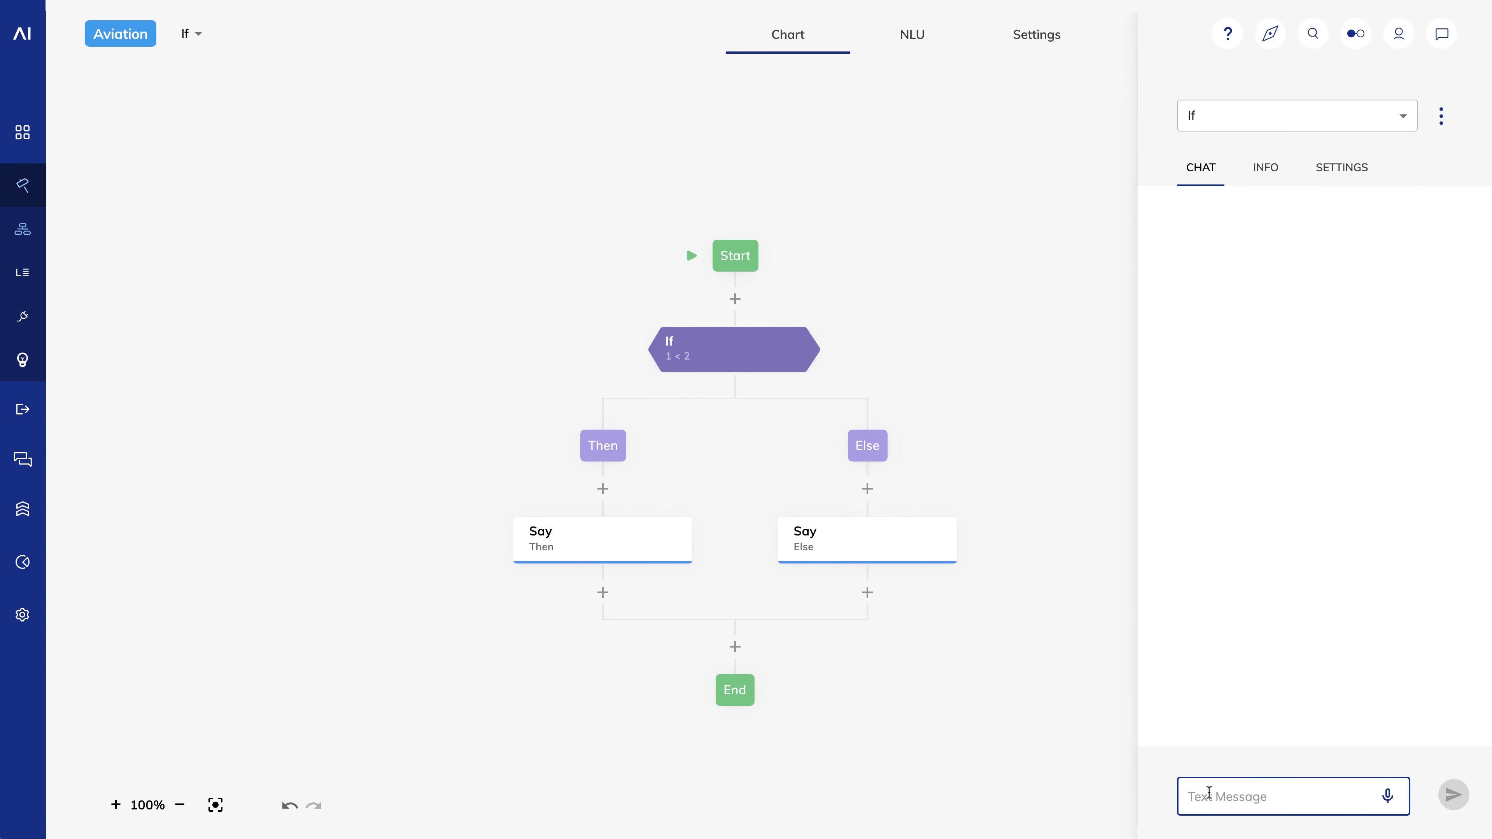
{"action": "type", "text": "hi"}
{"action": "key", "text": "Return"}
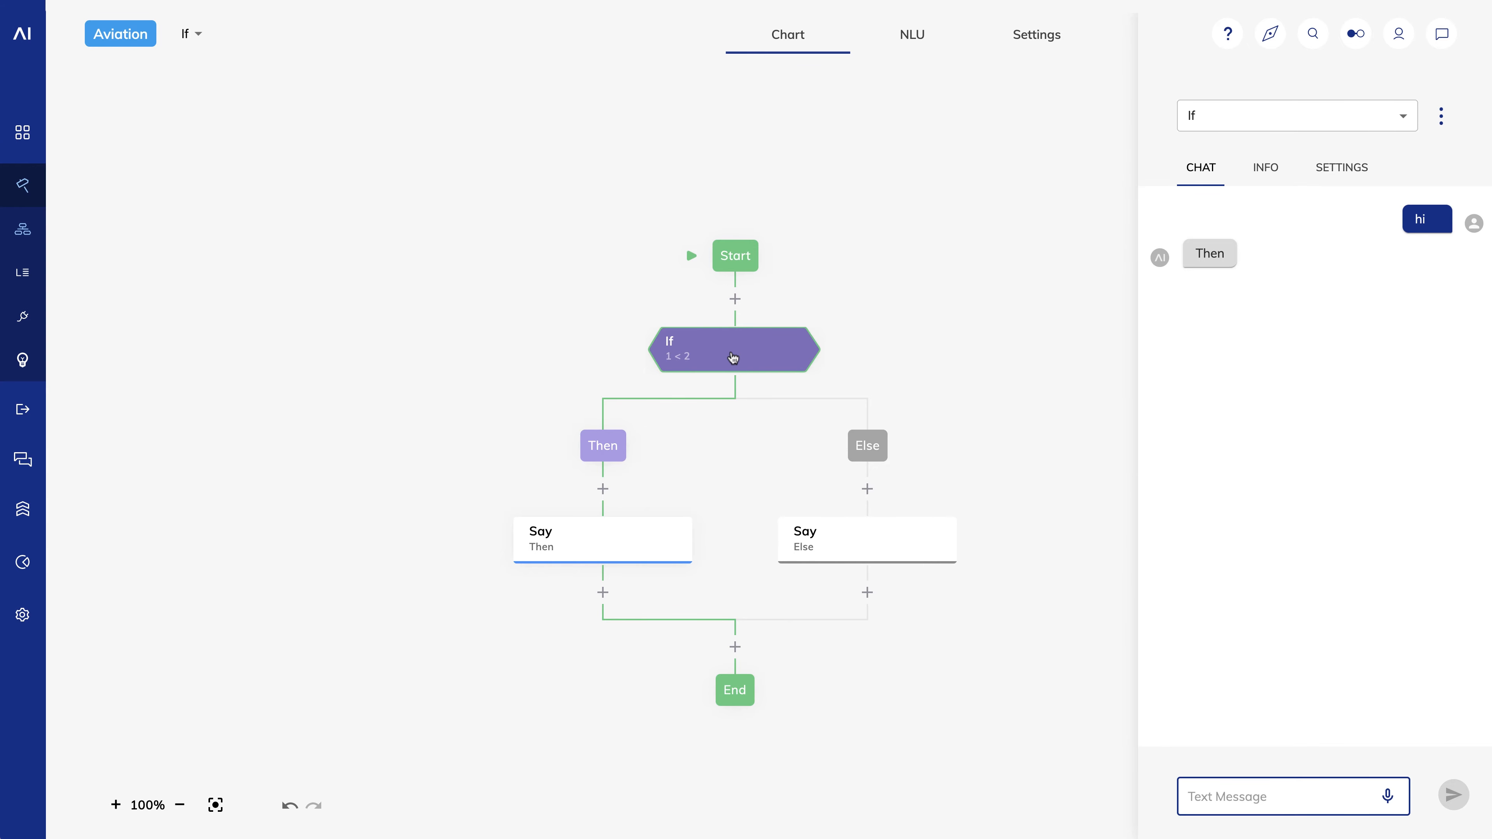
Step: Change the If node's comparison operator to "not =" and save the node
{"action": "left_click", "coordinate": [730, 351]}
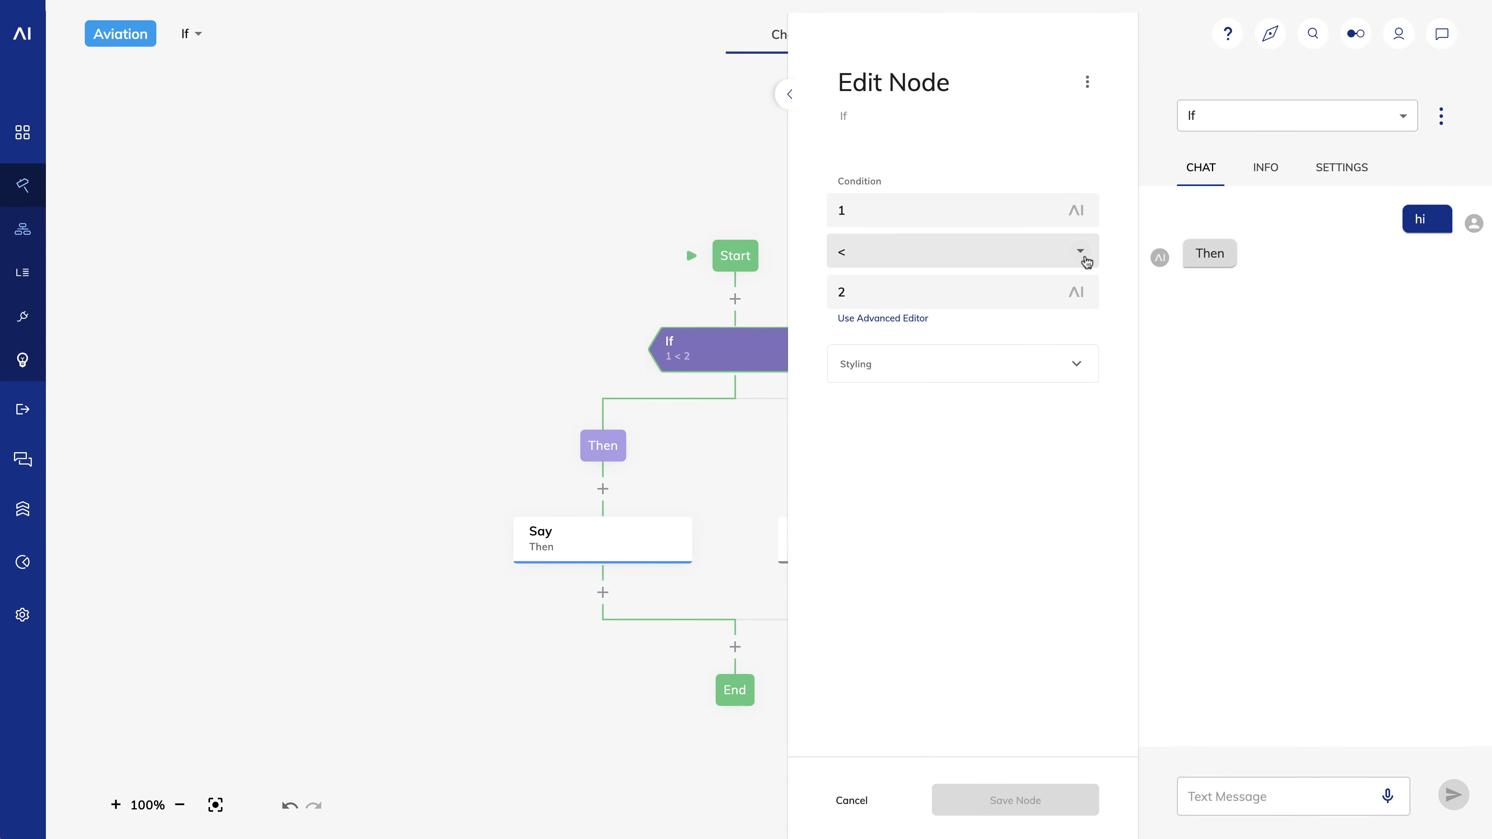
{"action": "left_click", "coordinate": [1085, 258]}
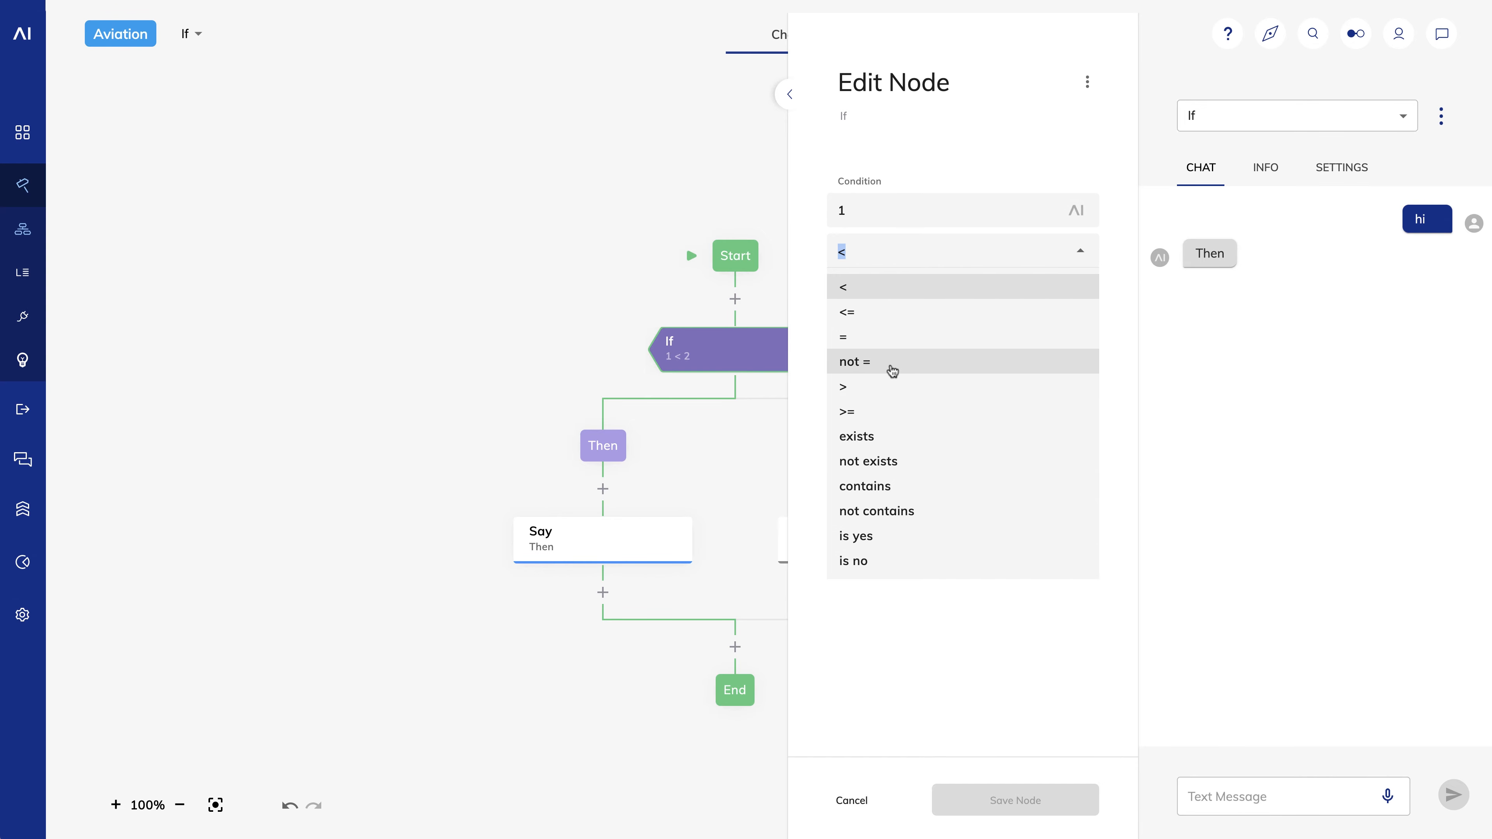
{"action": "left_click", "coordinate": [889, 364]}
{"action": "left_click", "coordinate": [1001, 811]}
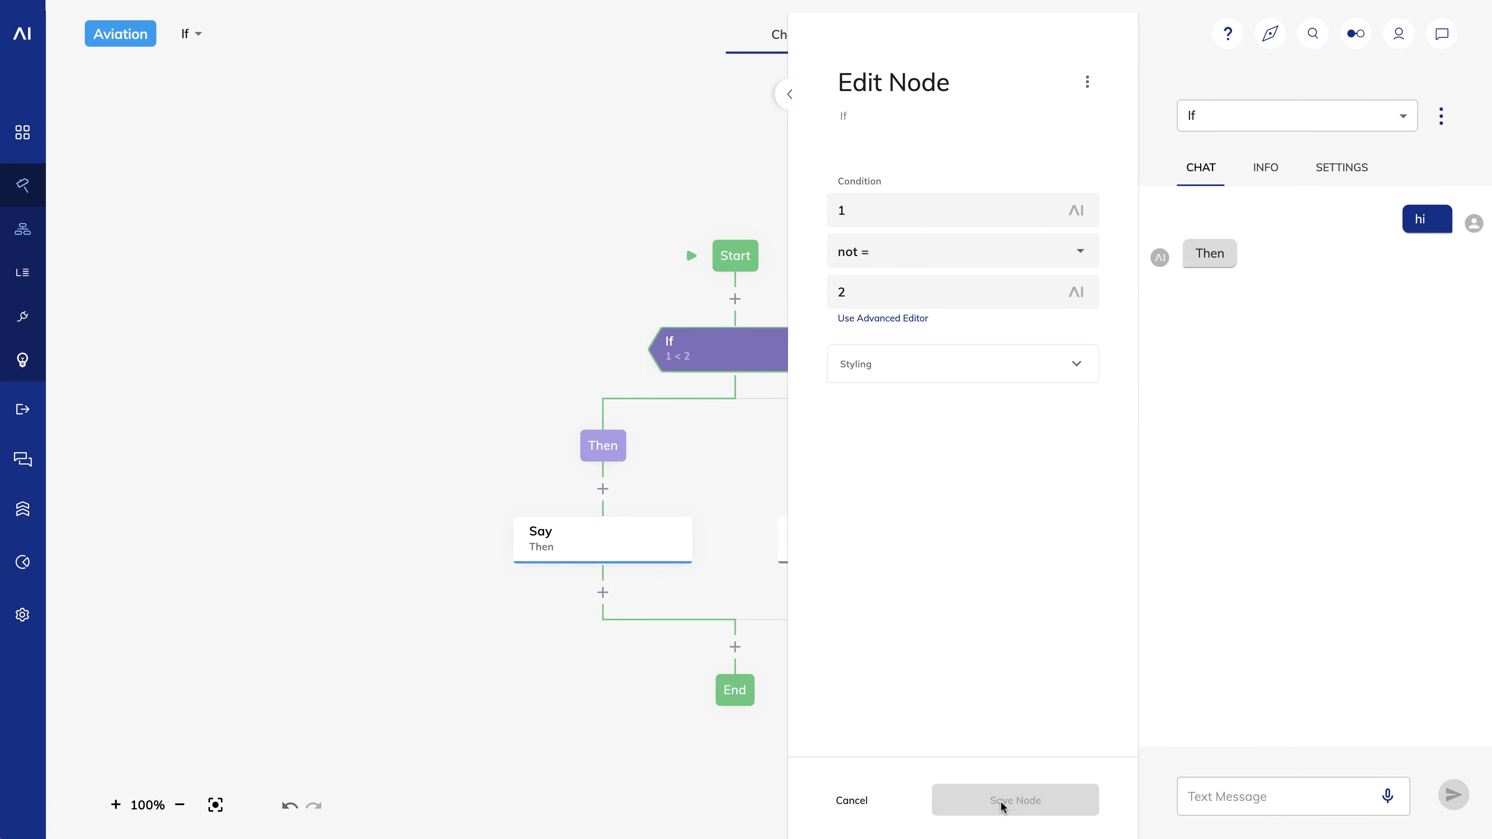
Step: Send "hi" in the test chat to run the flow with the condition 1 not = 2
{"action": "left_click", "coordinate": [1218, 800]}
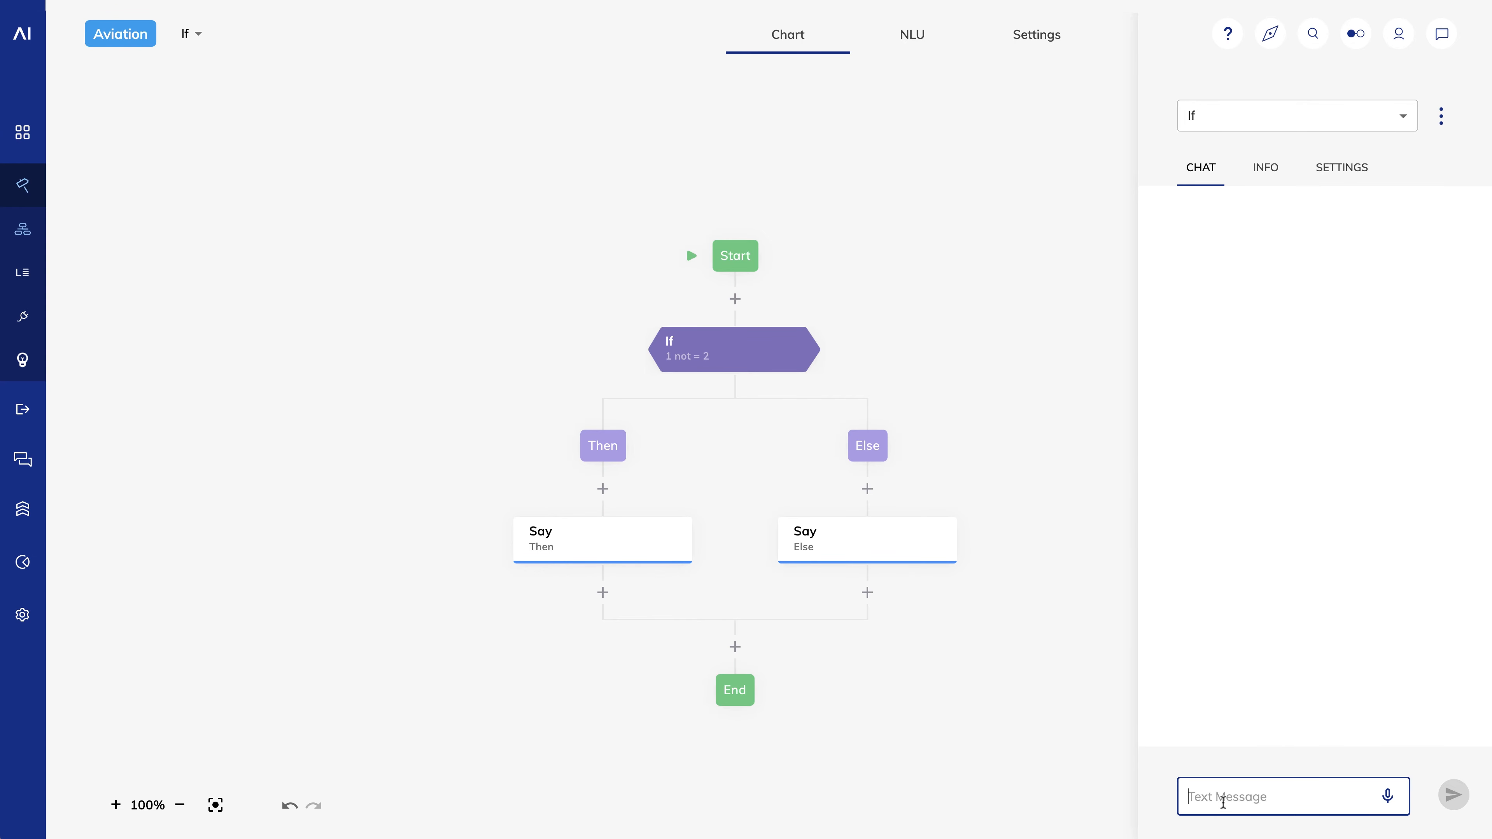
{"action": "type", "text": "hi"}
{"action": "key", "text": "Return"}
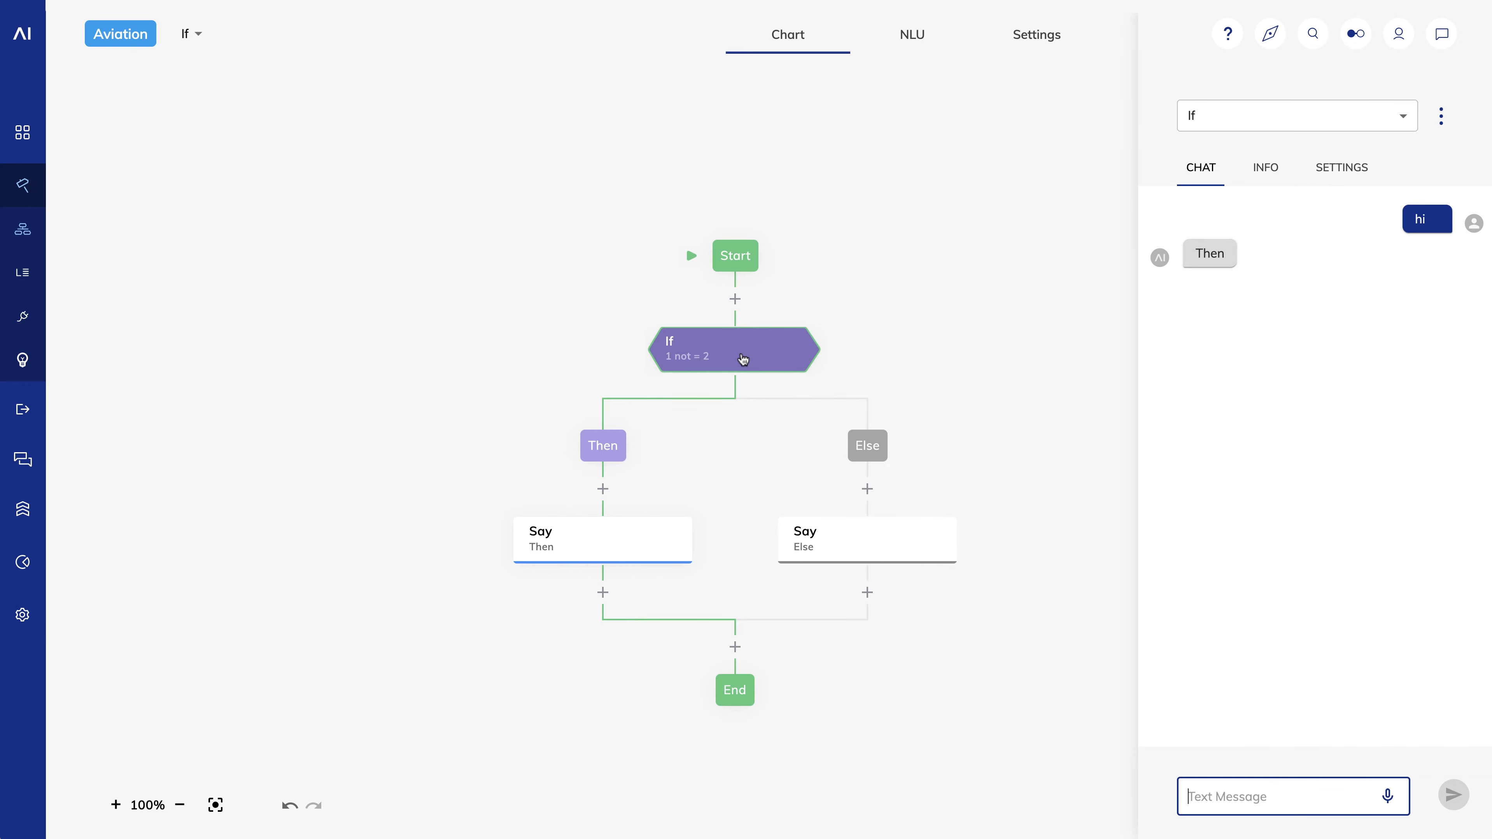
Step: Set the If node's condition to "Cognigy" contains "Cog" and save the node
{"action": "left_click", "coordinate": [742, 358]}
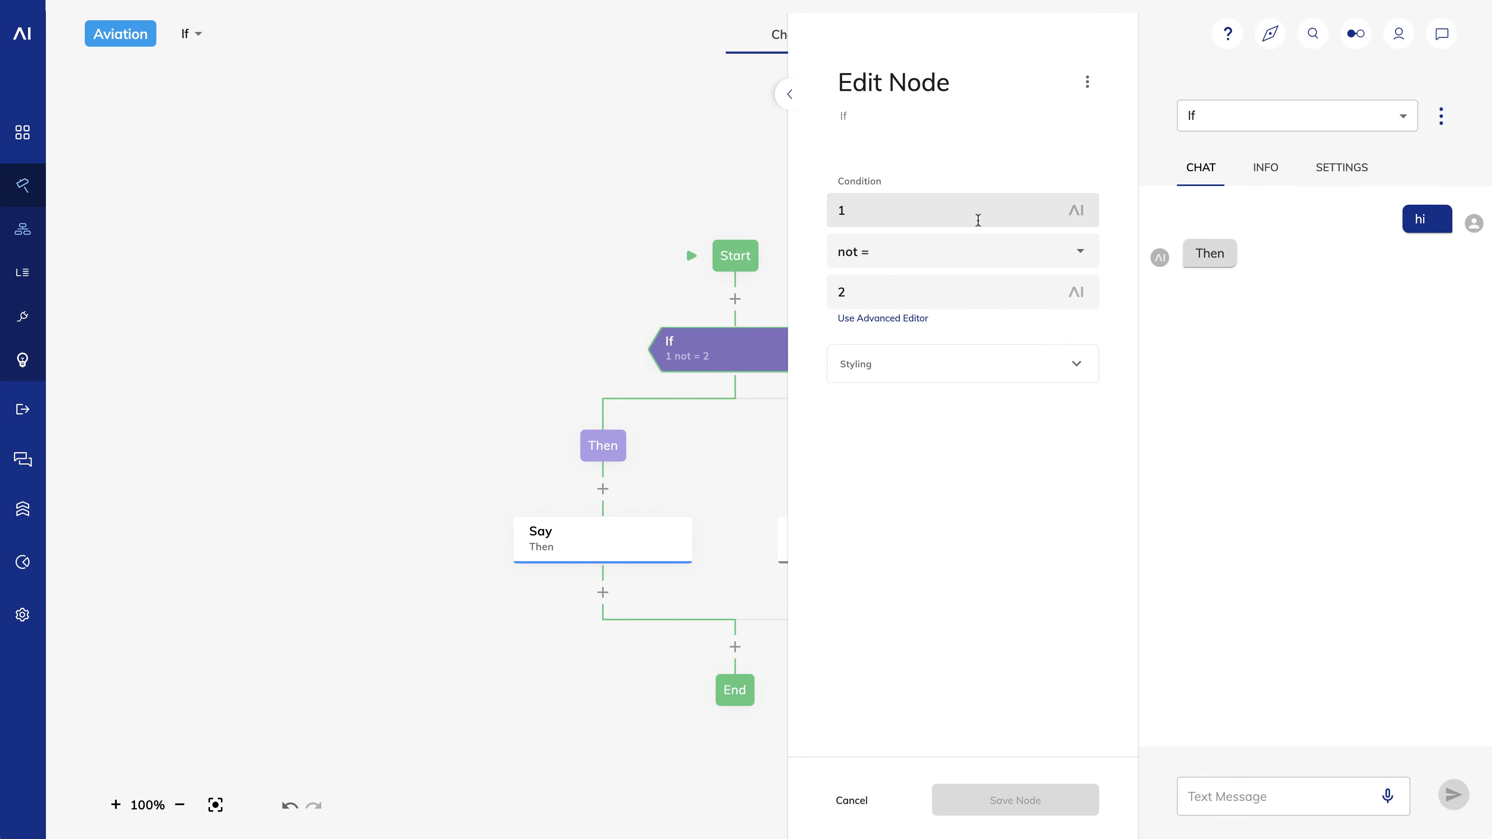
{"action": "left_click", "coordinate": [946, 210]}
{"action": "key", "text": "BackSpace"}
{"action": "type", "text": "C"}
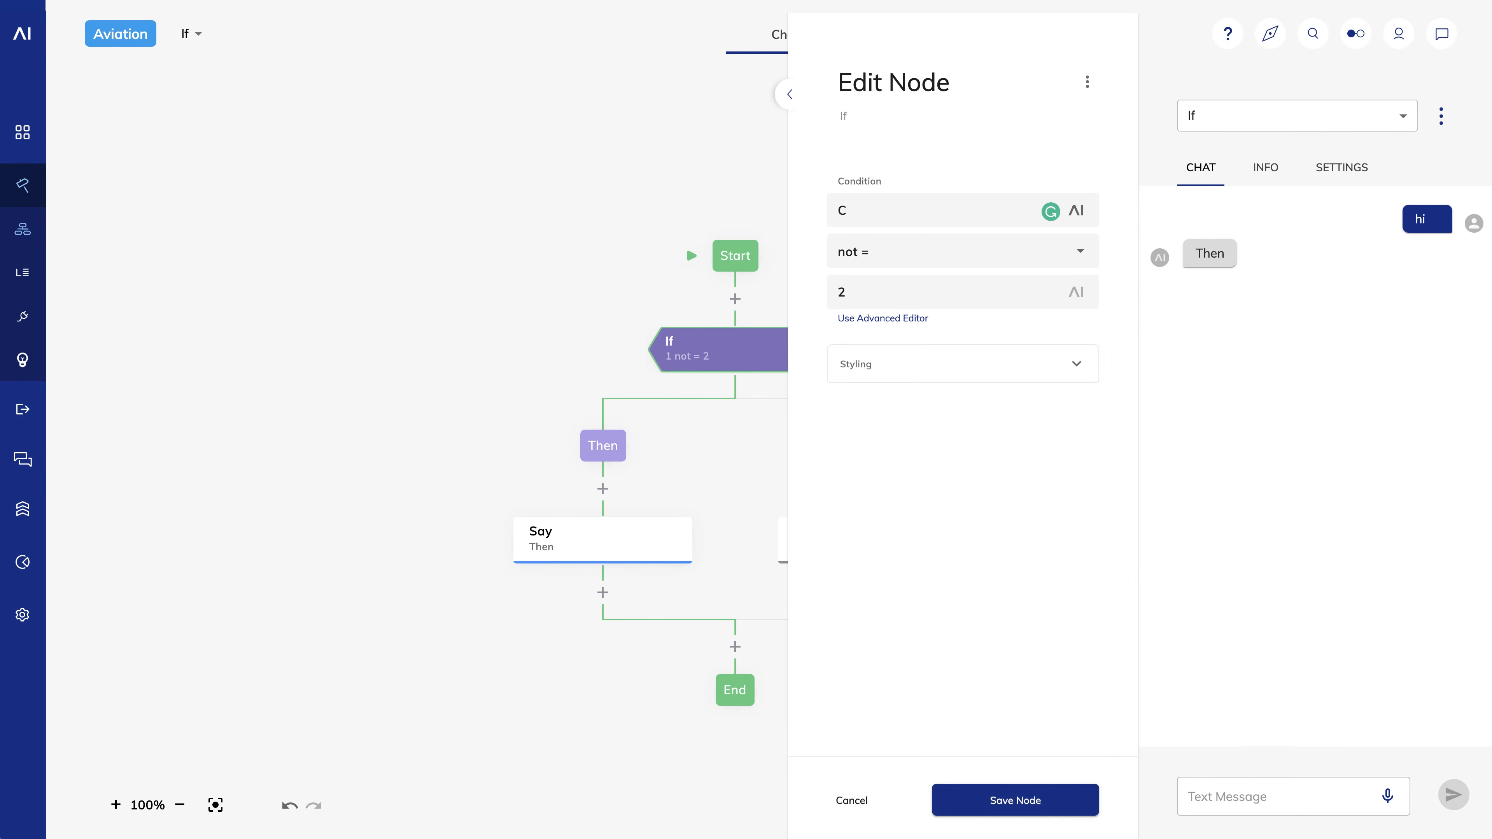
{"action": "type", "text": "ognigy"}
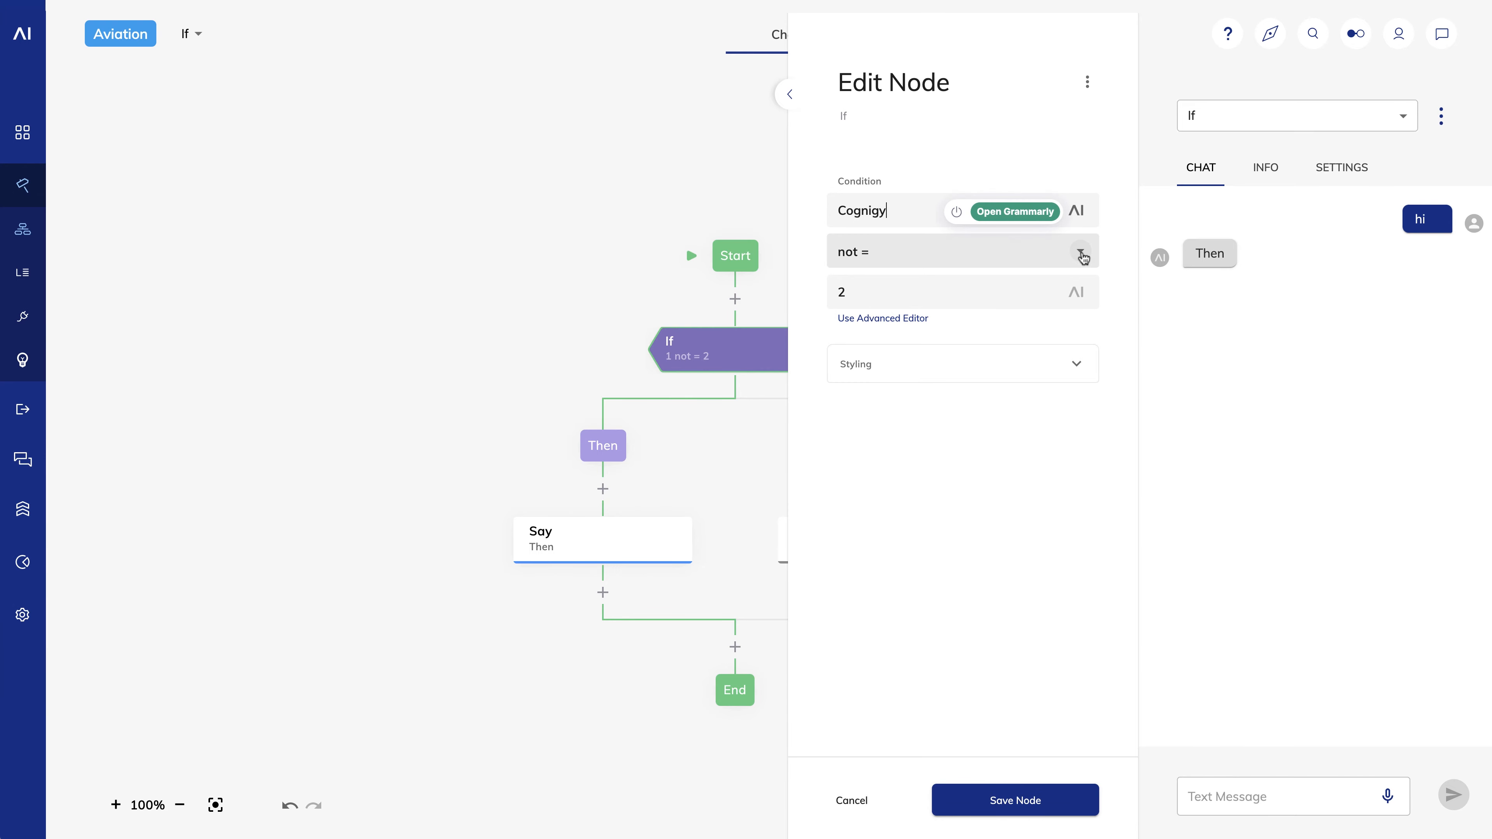
{"action": "left_click", "coordinate": [1081, 251]}
{"action": "left_click", "coordinate": [919, 487]}
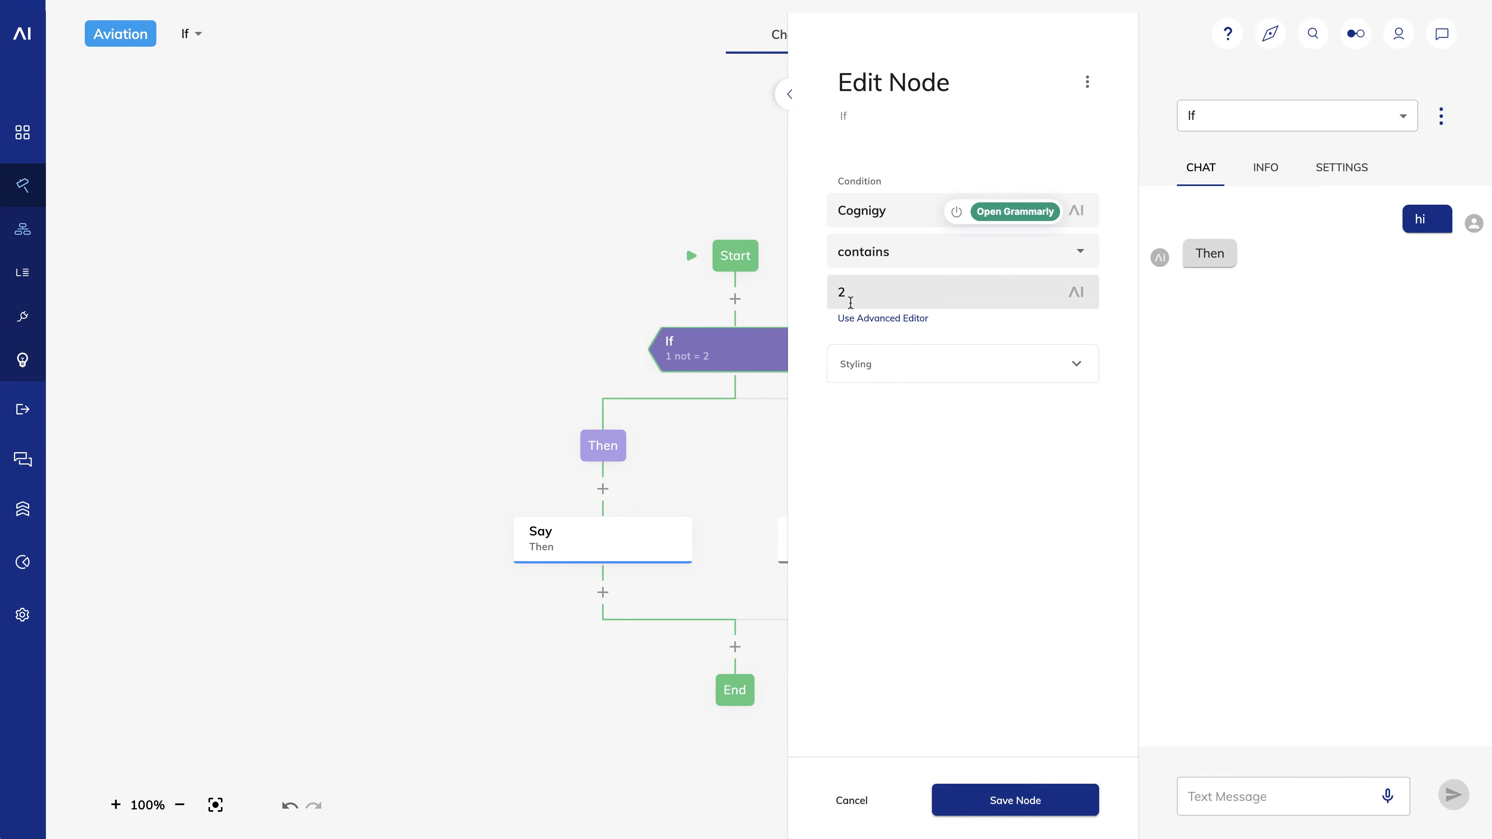
{"action": "left_click_drag", "start_coordinate": [846, 293], "coordinate": [812, 298]}
{"action": "type", "text": "Cog"}
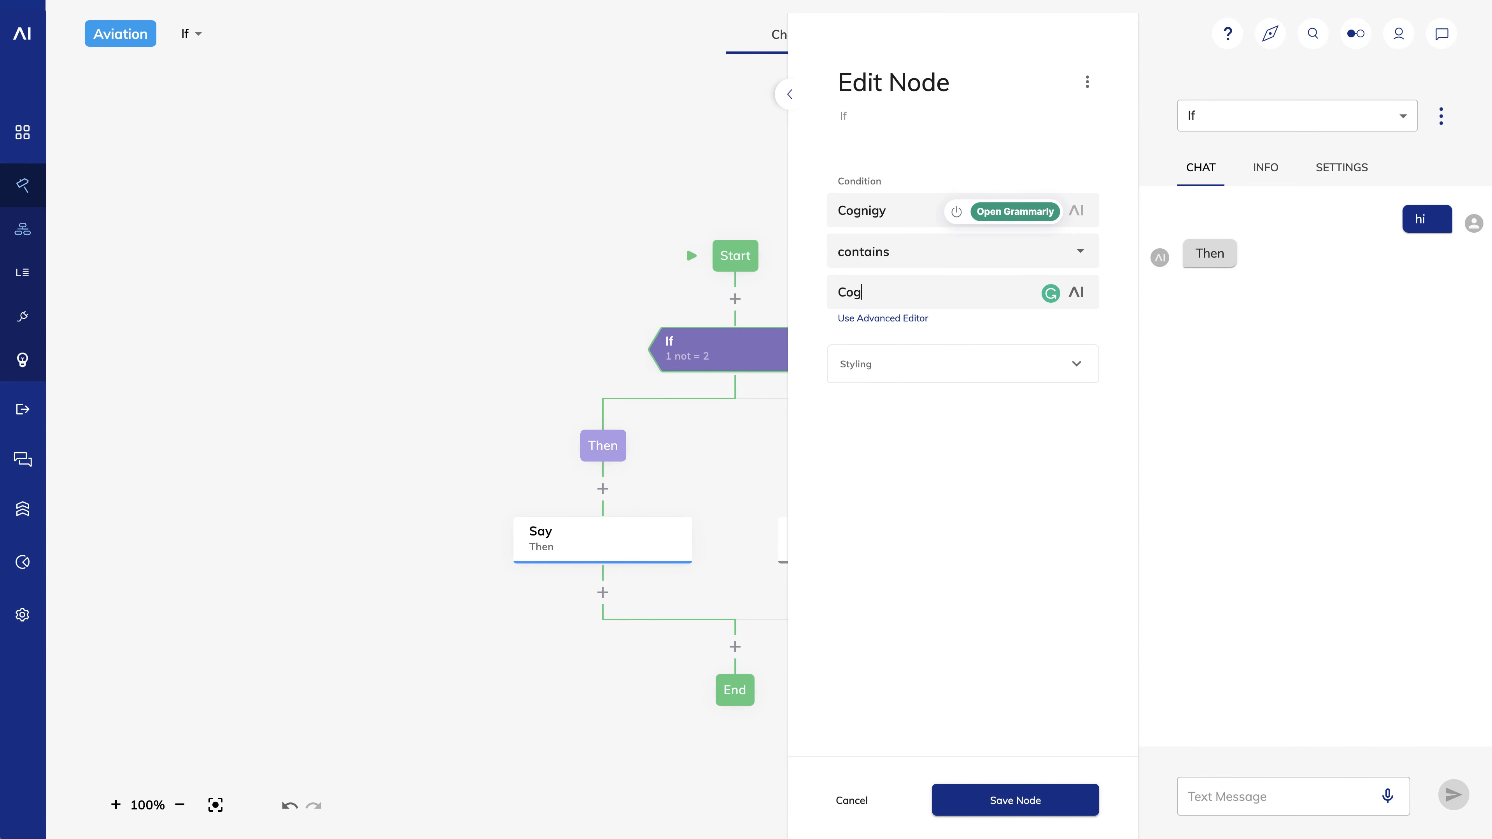
{"action": "left_click", "coordinate": [1024, 798]}
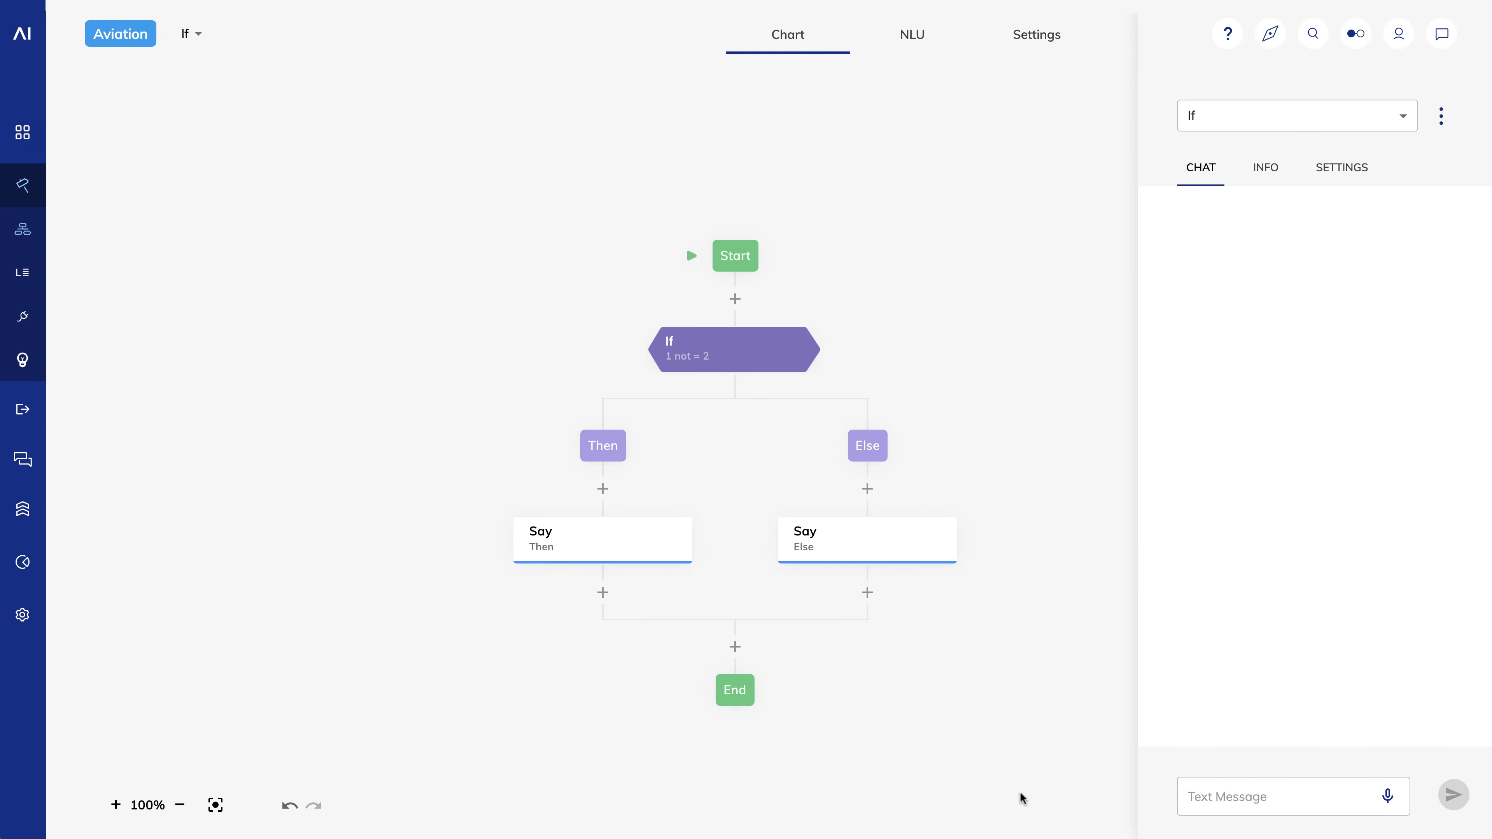
Step: Send "hi" in the test chat to run the flow with the "Cognigy contains Cog" condition
{"action": "left_click", "coordinate": [1258, 793]}
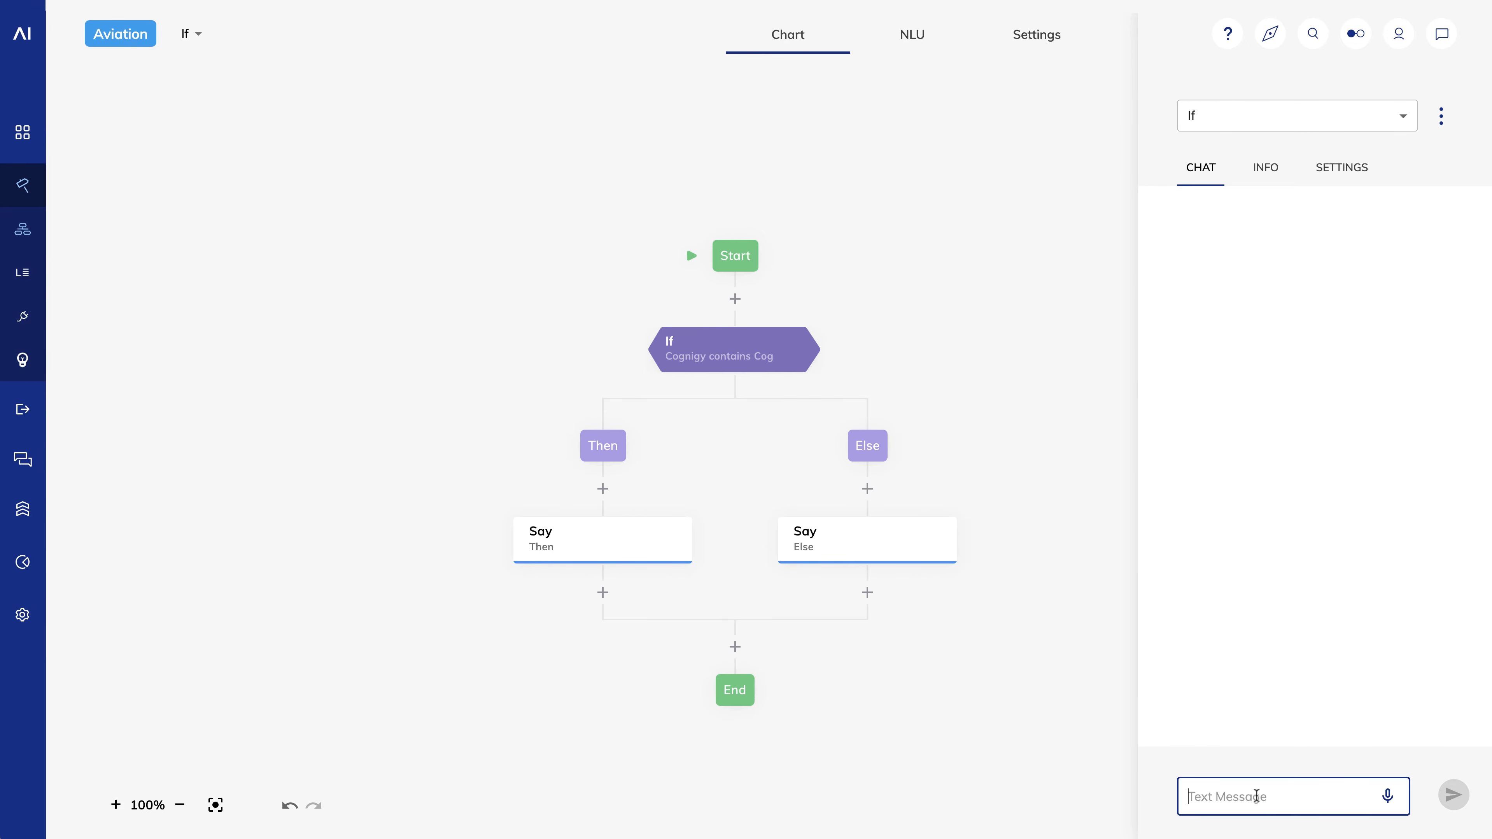
{"action": "type", "text": "hi"}
{"action": "key", "text": "Return"}
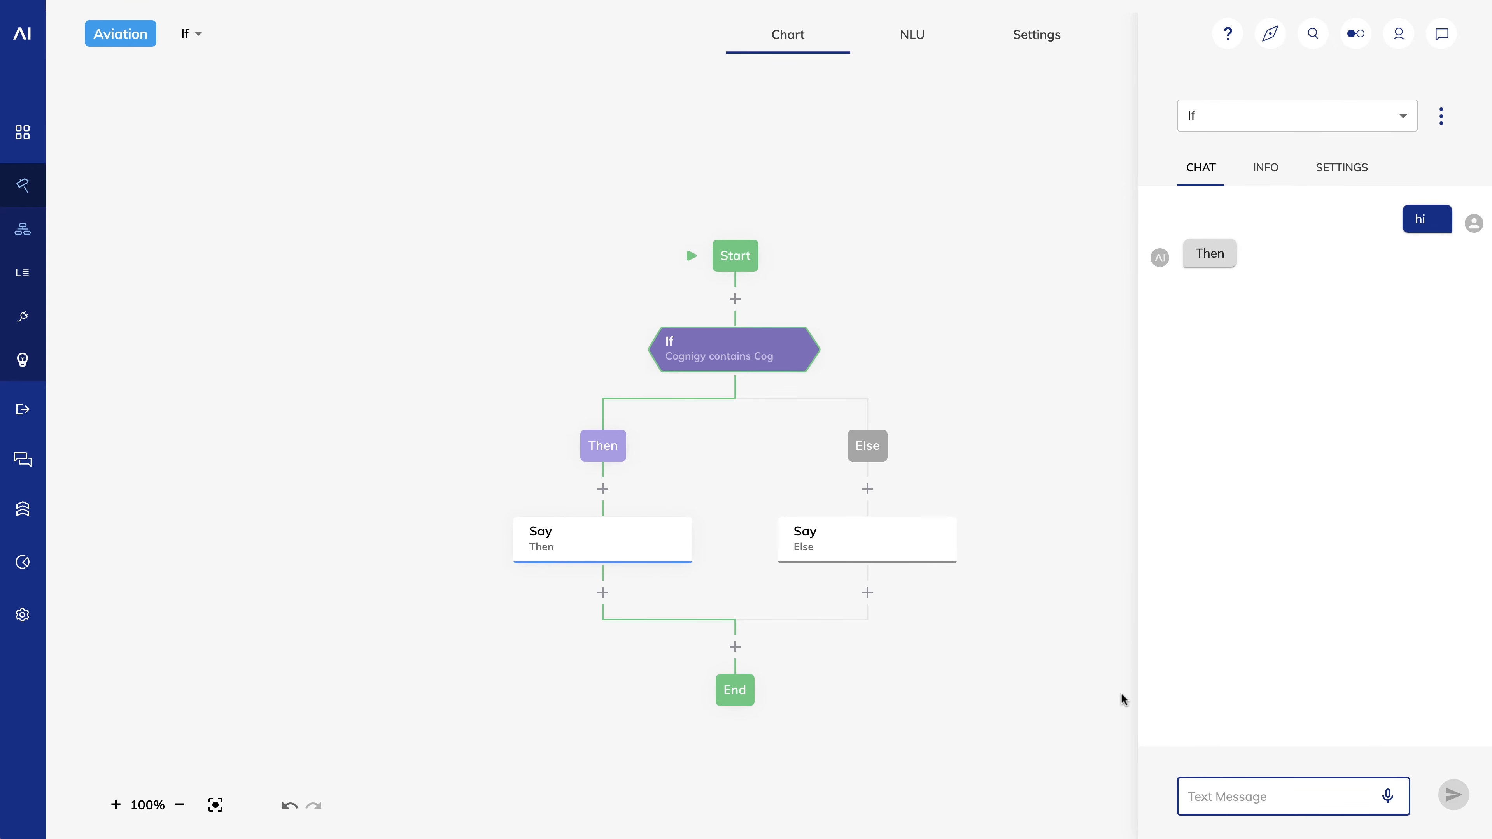
Step: Change the If node's comparison value to lowercase "cog" and save the node
{"action": "left_click", "coordinate": [730, 352]}
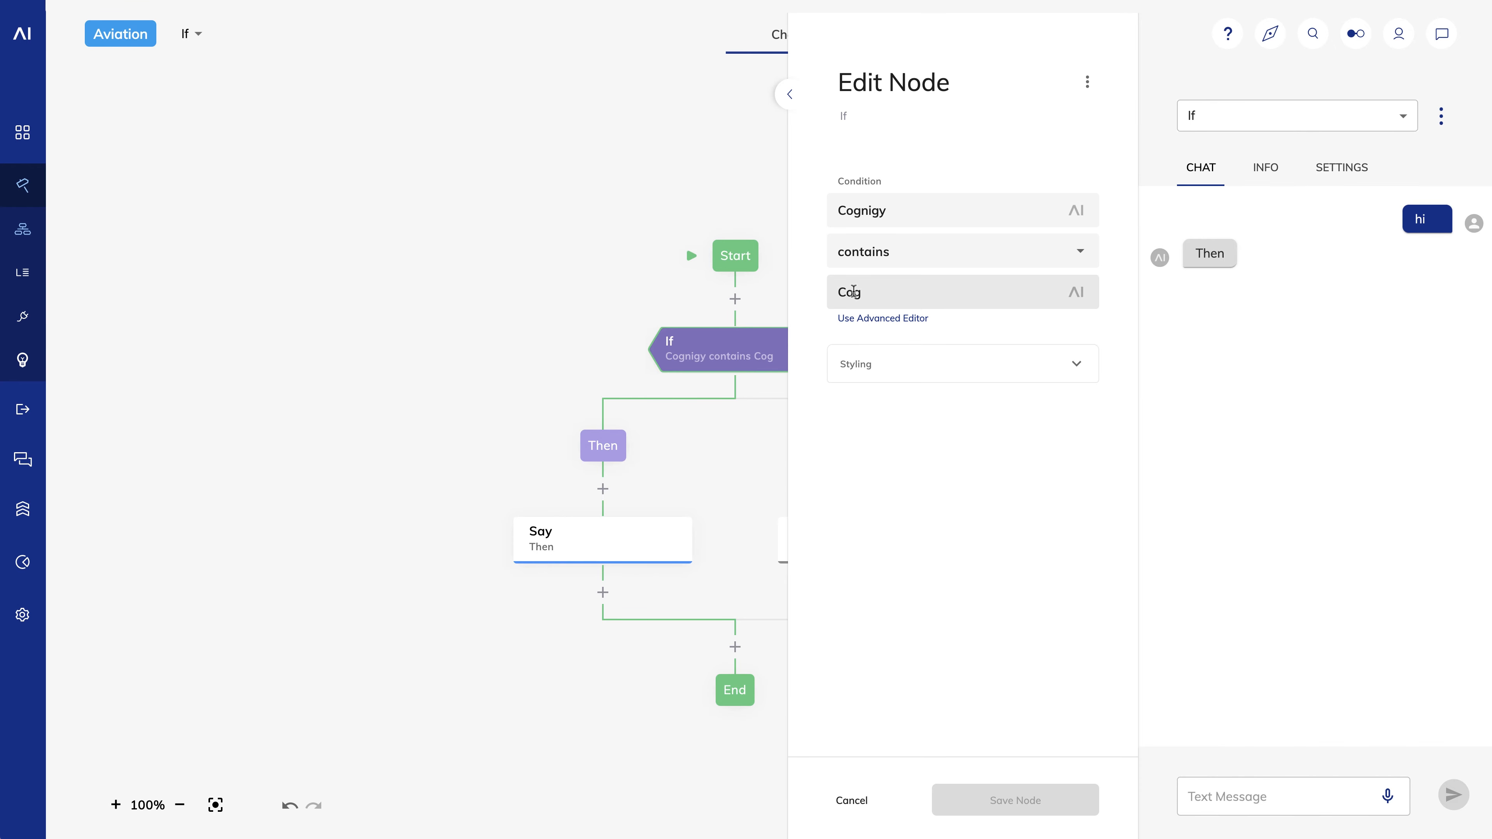
{"action": "type", "text": "c"}
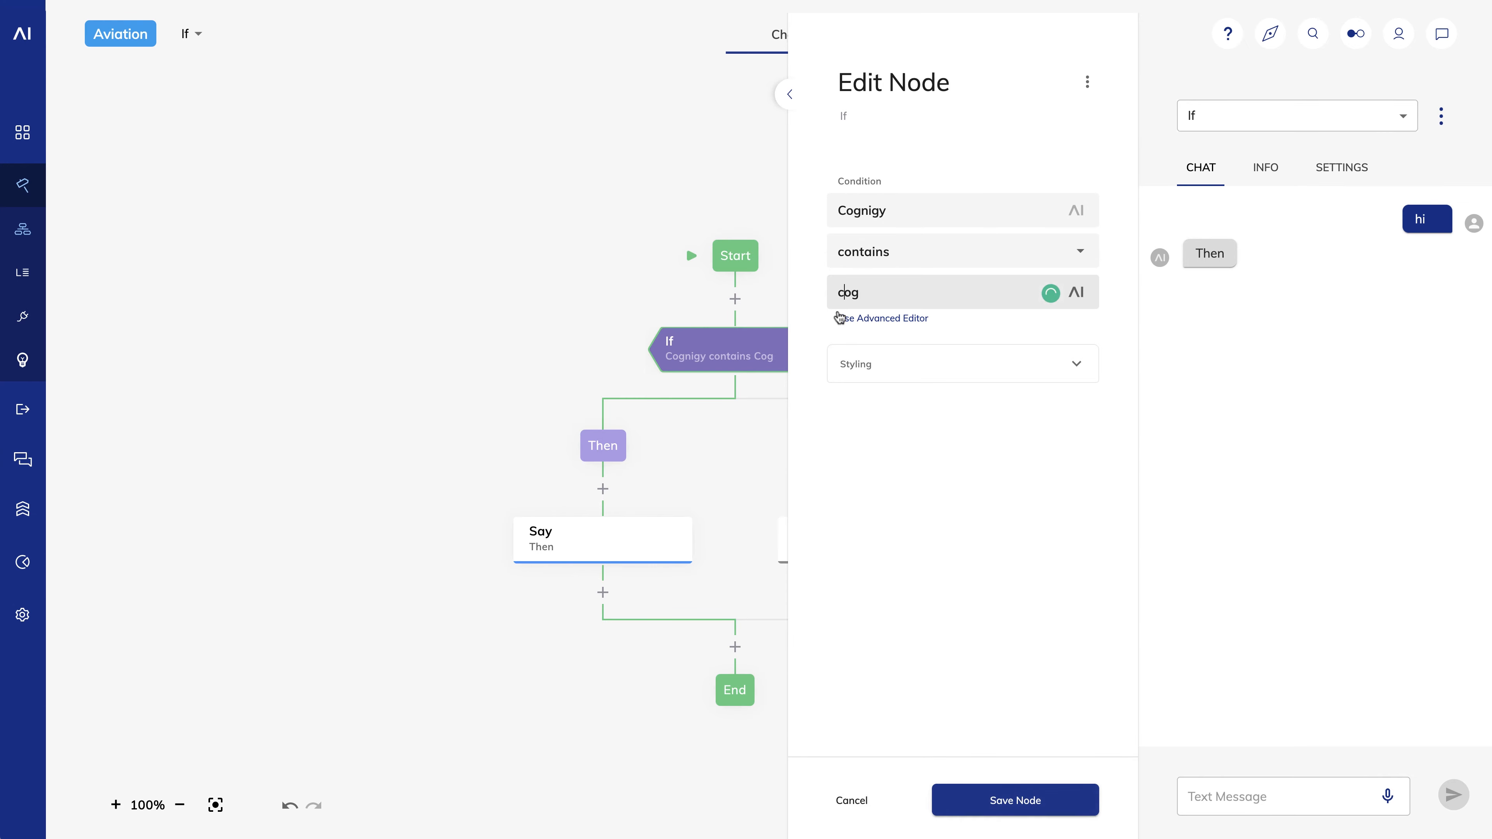
{"action": "left_click", "coordinate": [1022, 816]}
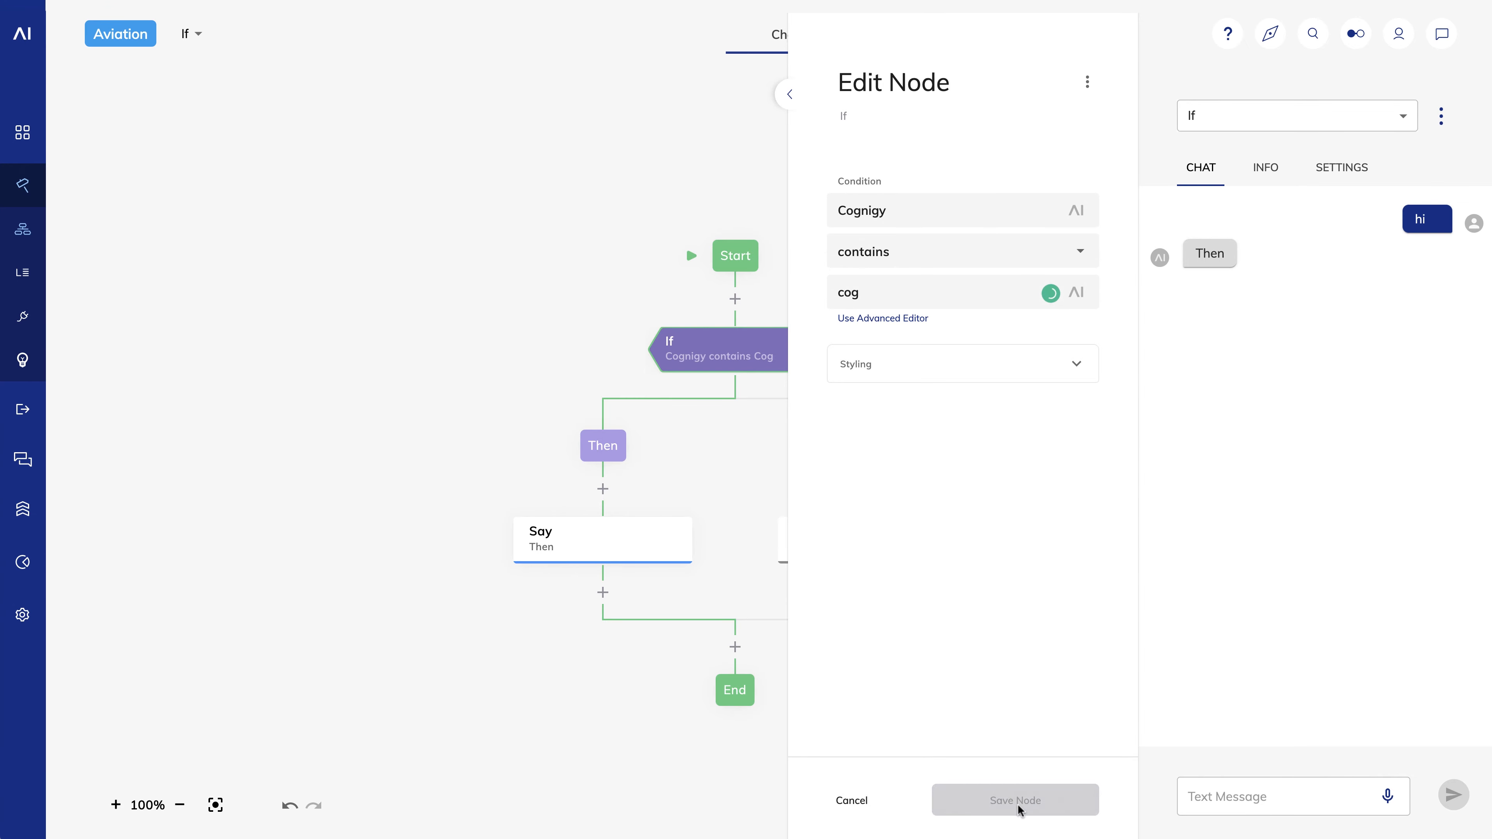
Step: Send "hi" in the test chat to run the flow with the "Cognigy contains cog" condition
{"action": "left_click", "coordinate": [1206, 791]}
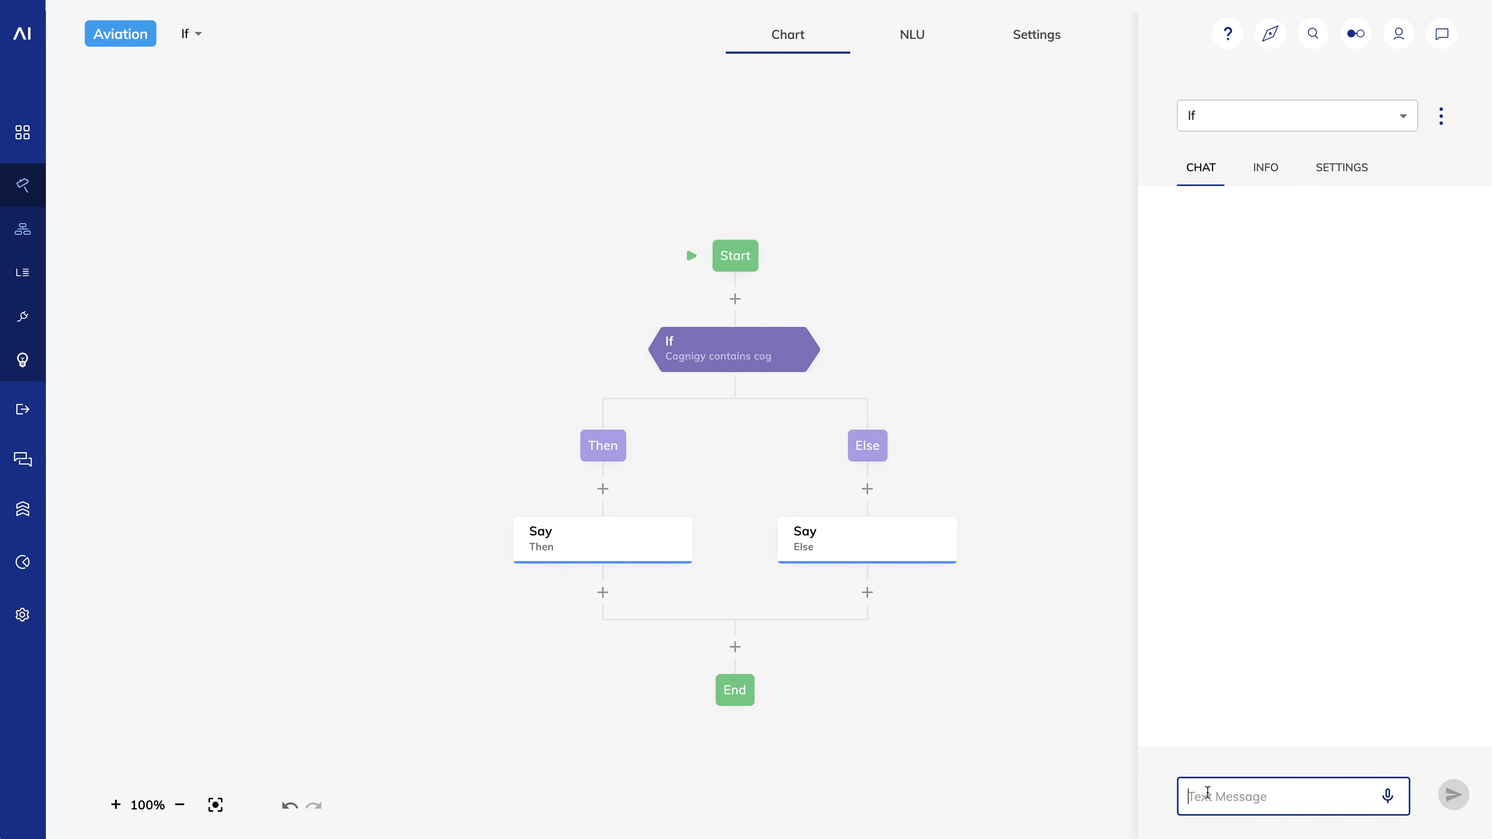
{"action": "type", "text": "hi"}
{"action": "key", "text": "Return"}
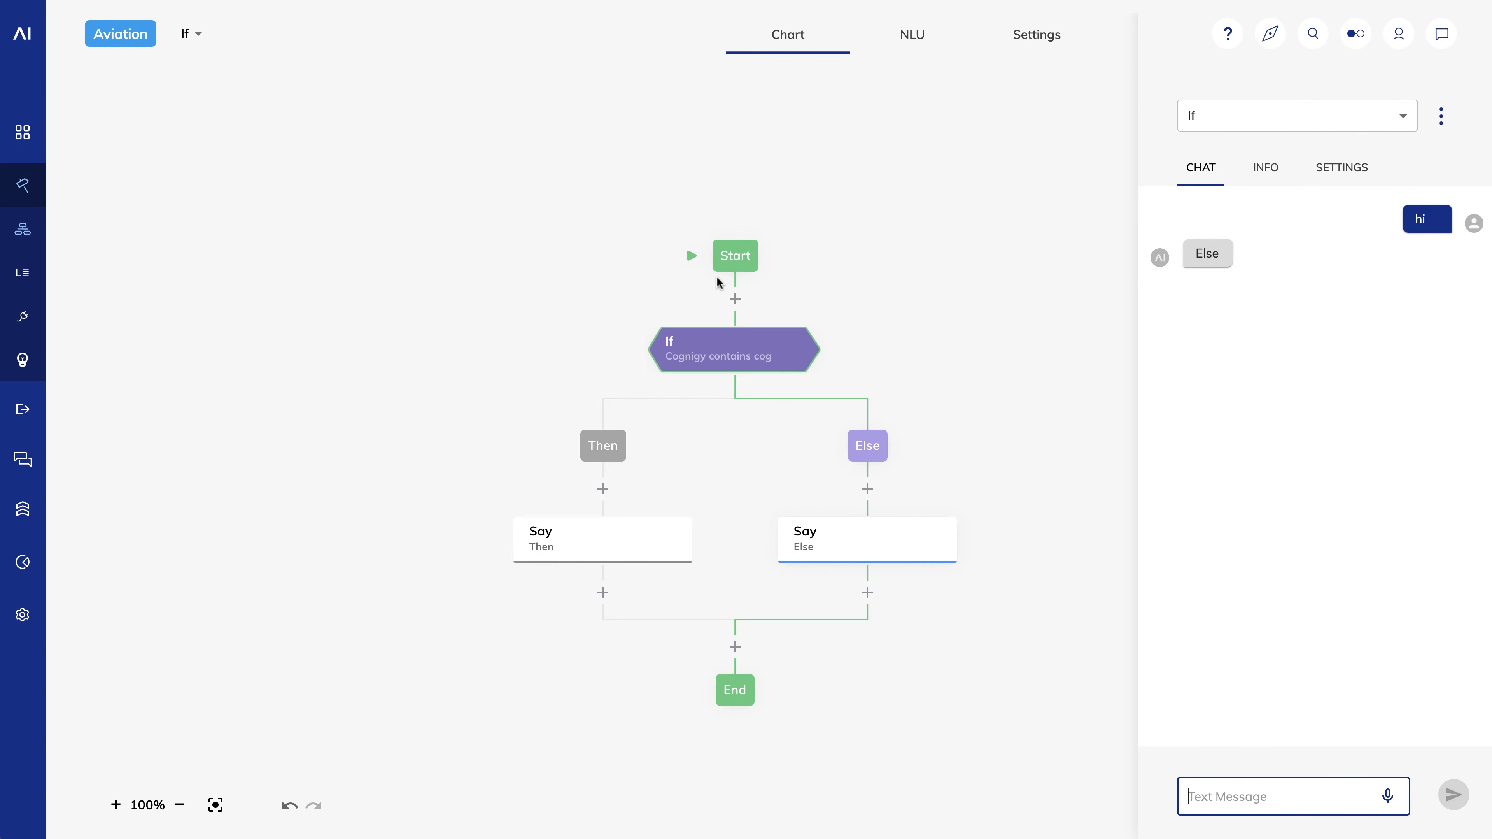
Step: Insert a Question node between the Start and If nodes and close the test chat
{"action": "left_click", "coordinate": [735, 302]}
{"action": "left_click", "coordinate": [786, 488]}
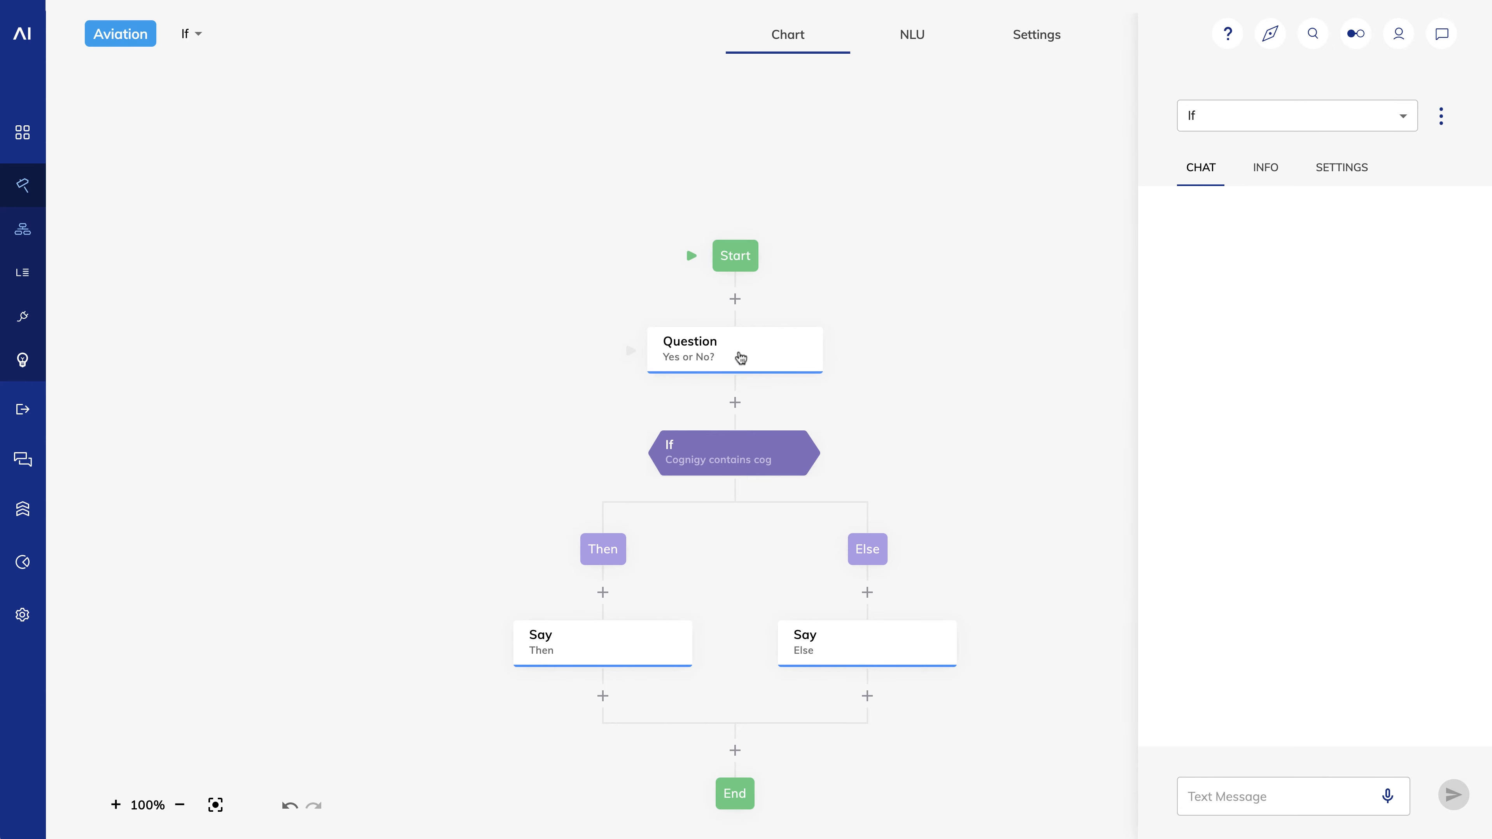
{"action": "left_click", "coordinate": [1442, 33]}
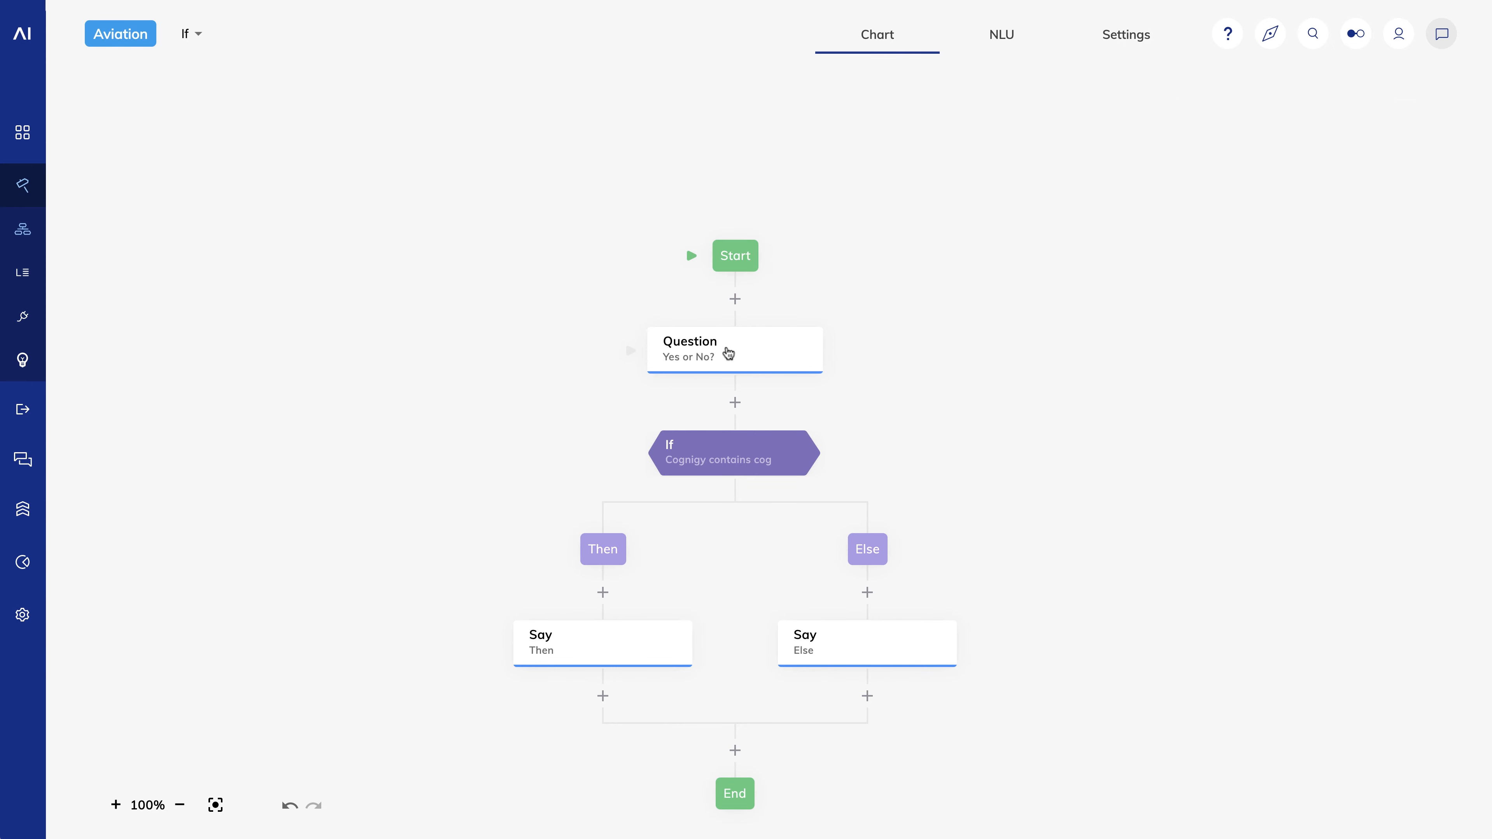
Step: Set the Yes / No Question node's text to "Is it raining outside?" and save the node
{"action": "left_click", "coordinate": [728, 353]}
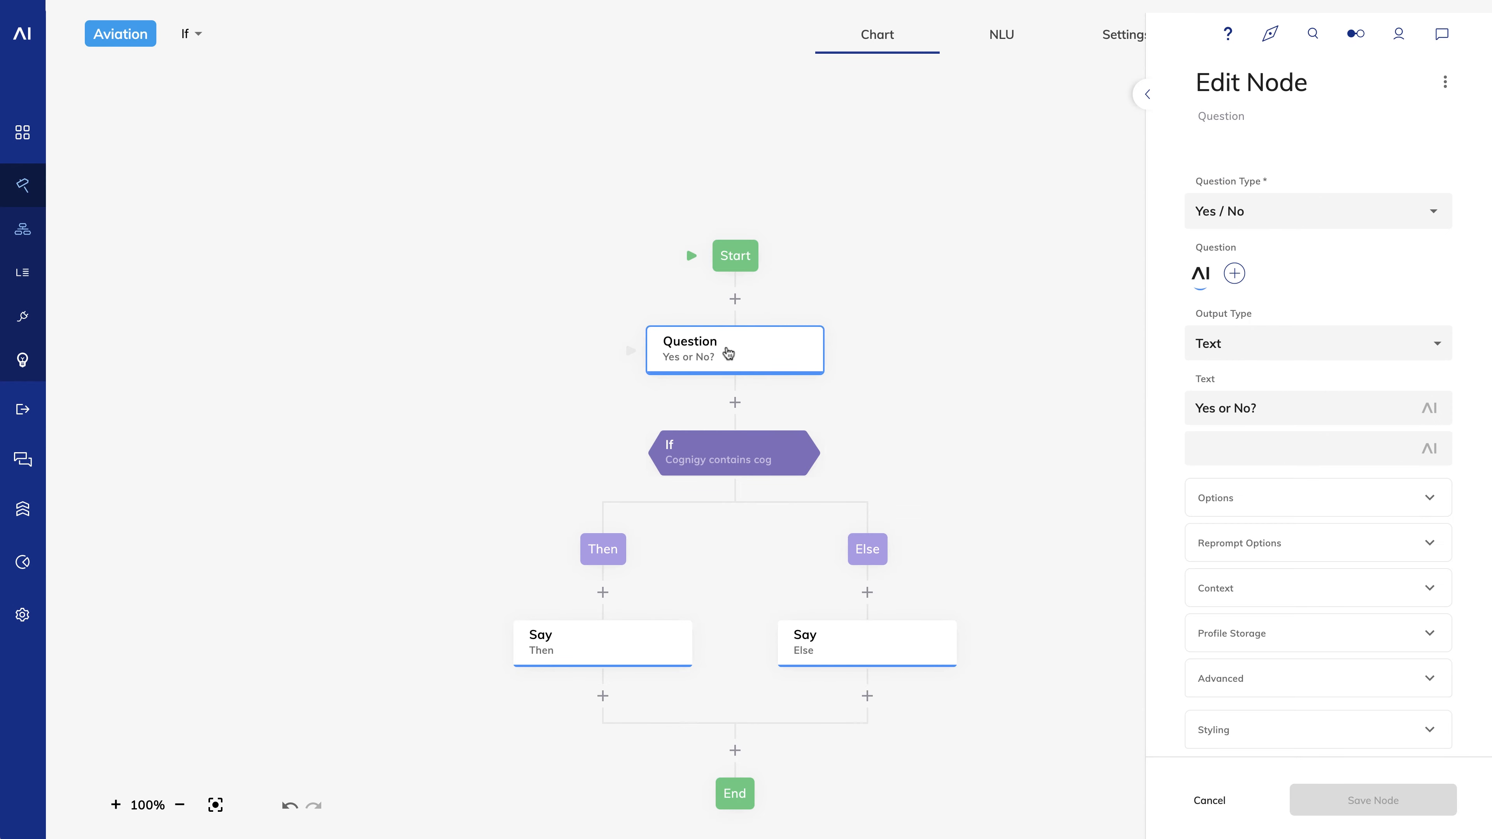
{"action": "left_click_drag", "start_coordinate": [1257, 407], "coordinate": [1114, 403]}
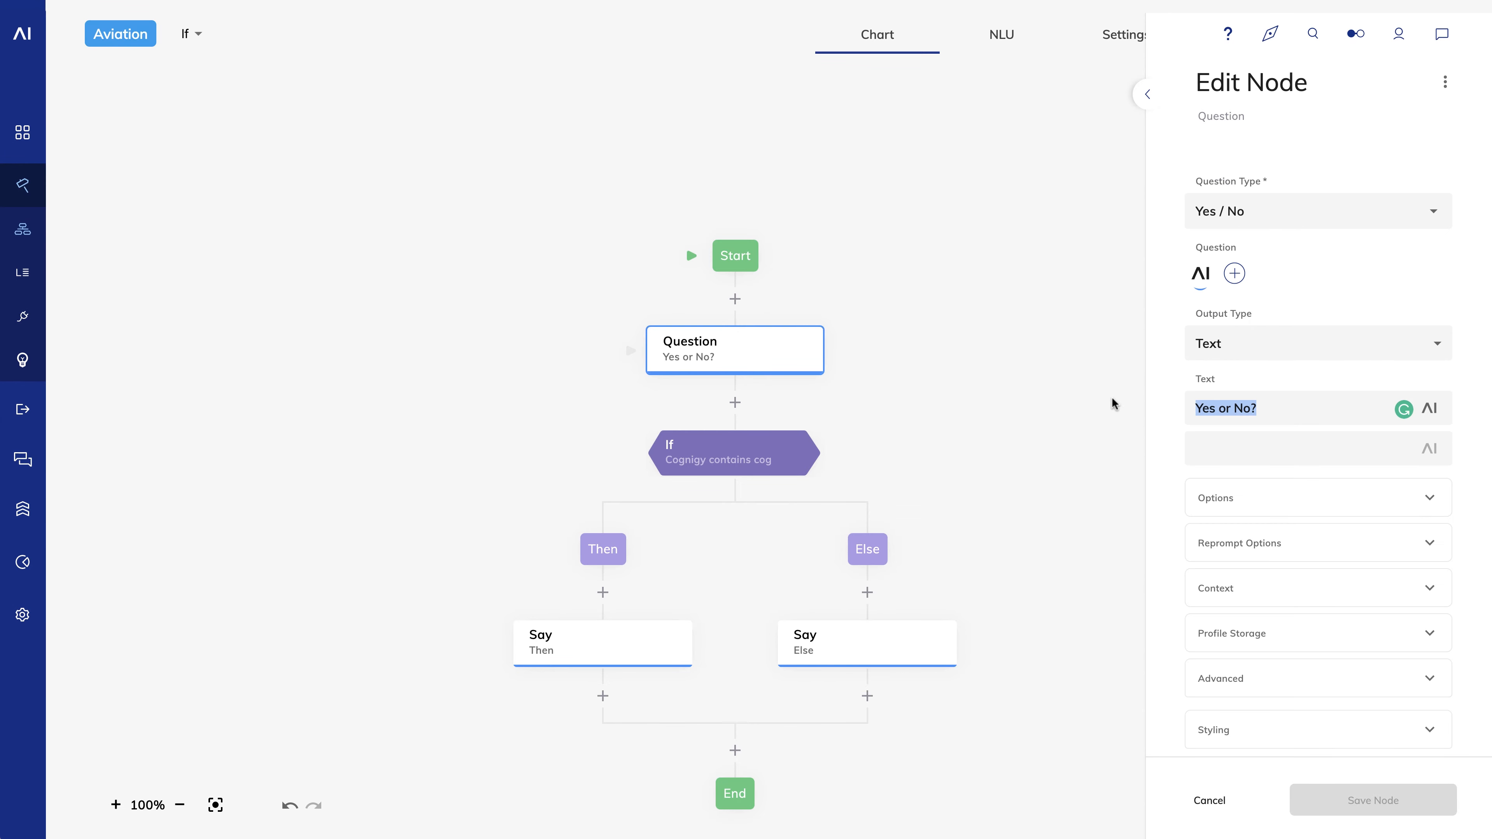
{"action": "type", "text": "Is it raining o"}
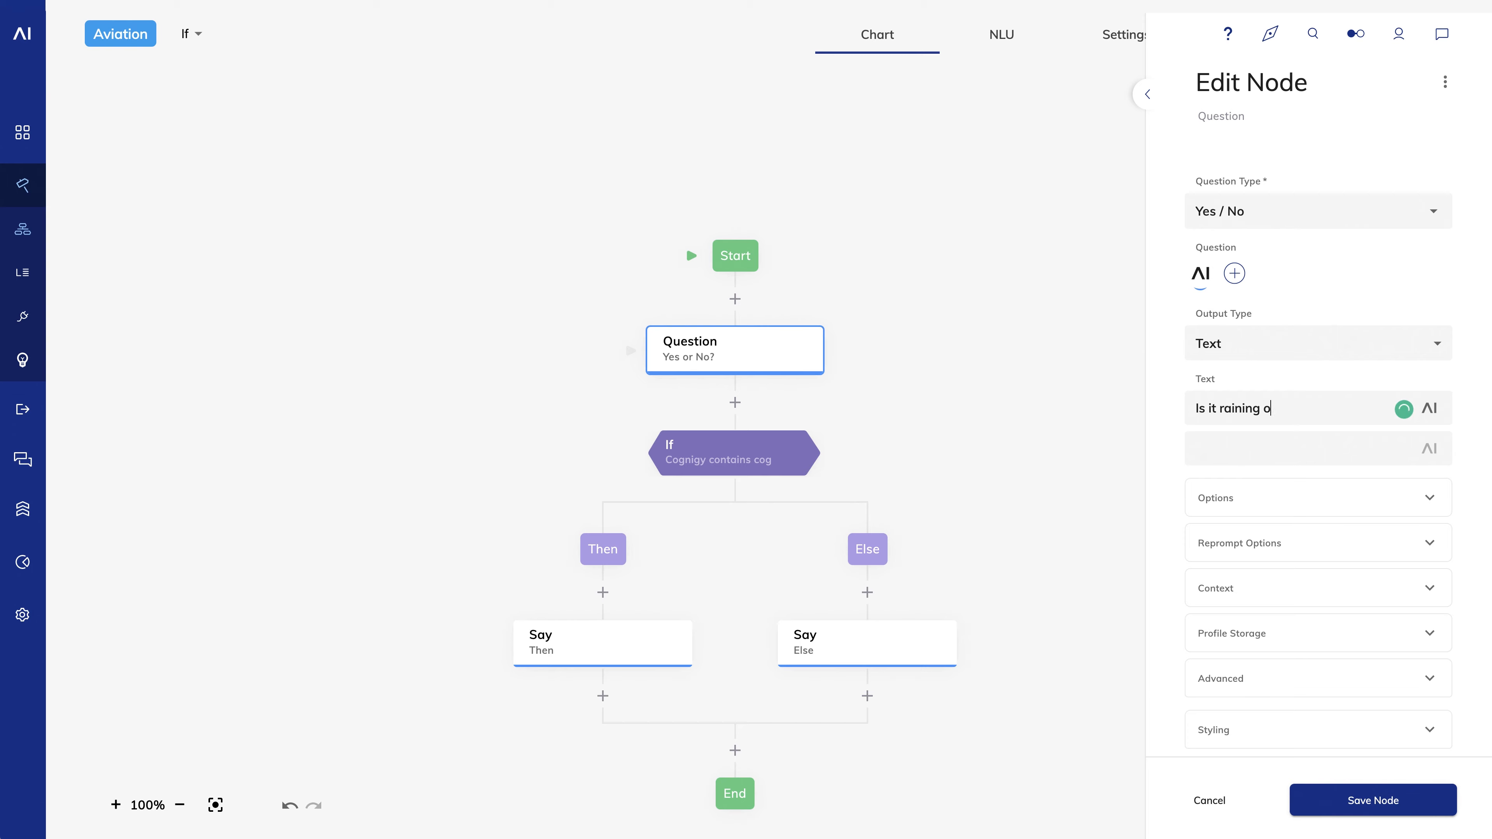
{"action": "type", "text": "utside?"}
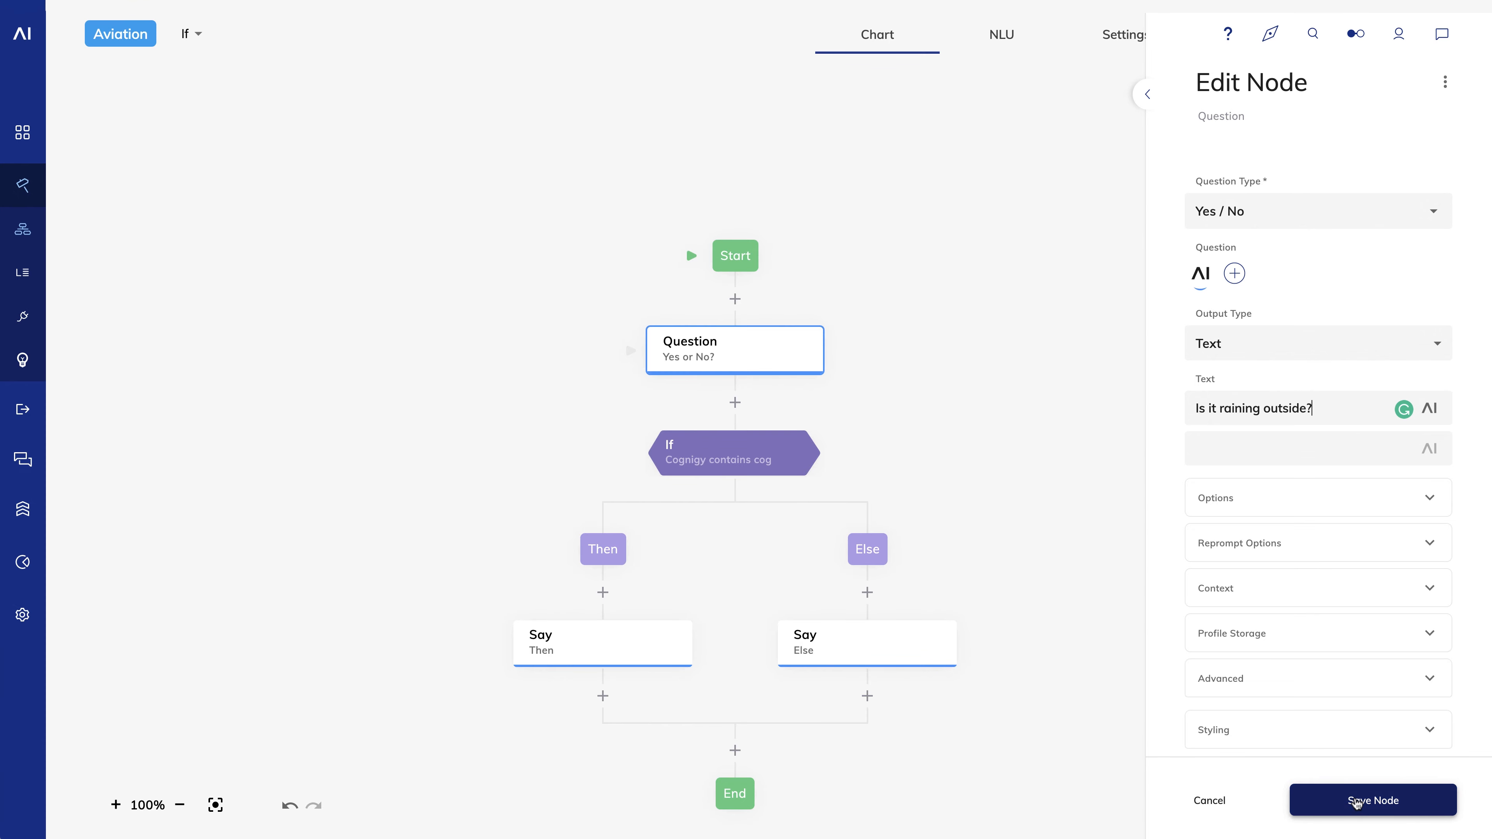
{"action": "left_click", "coordinate": [1356, 801]}
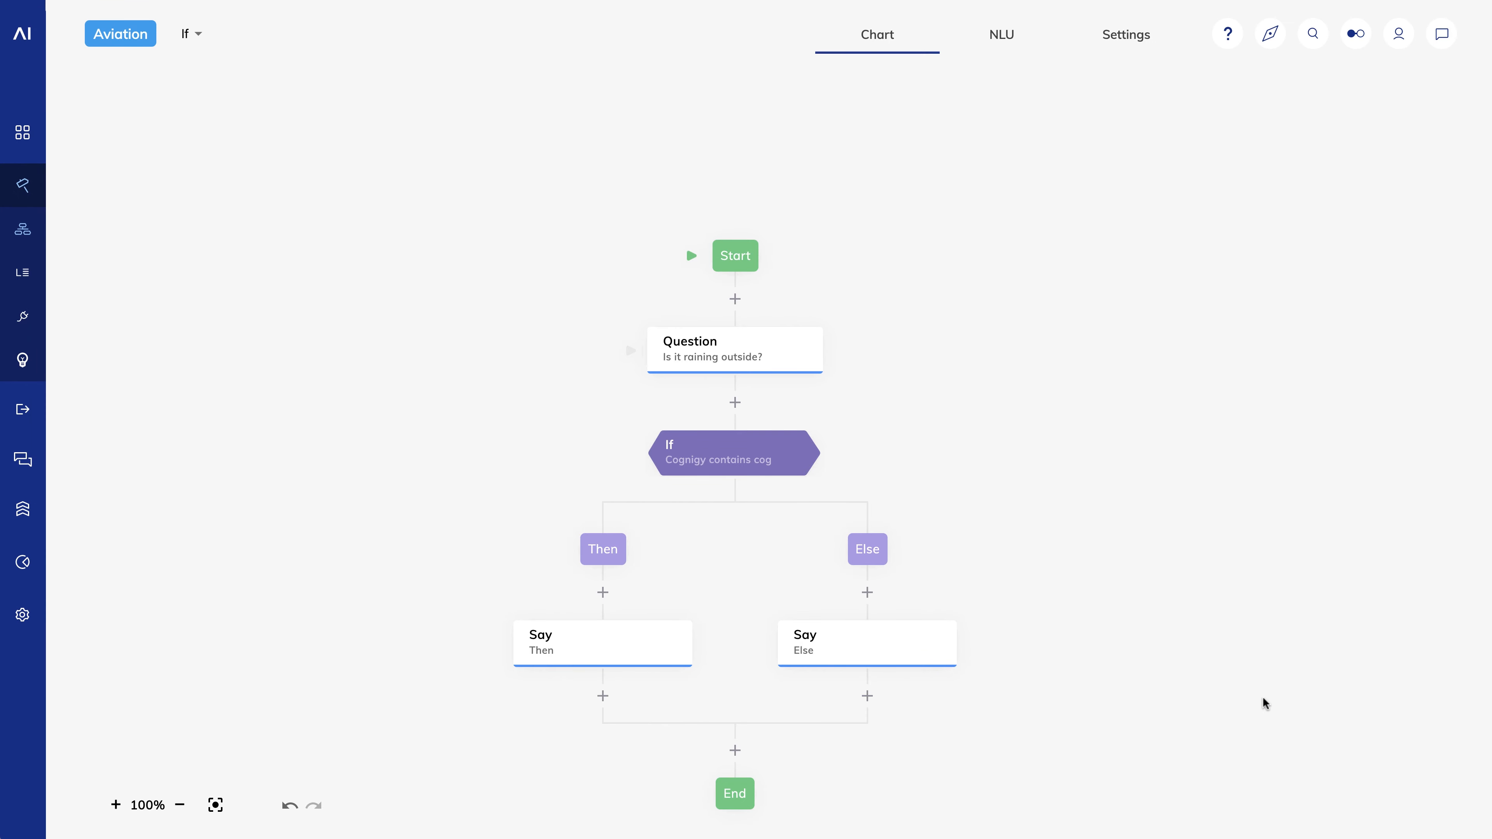
Step: Set the If node's condition to the Last Question Result token with the "is yes" operator and save the node
{"action": "left_click", "coordinate": [716, 461]}
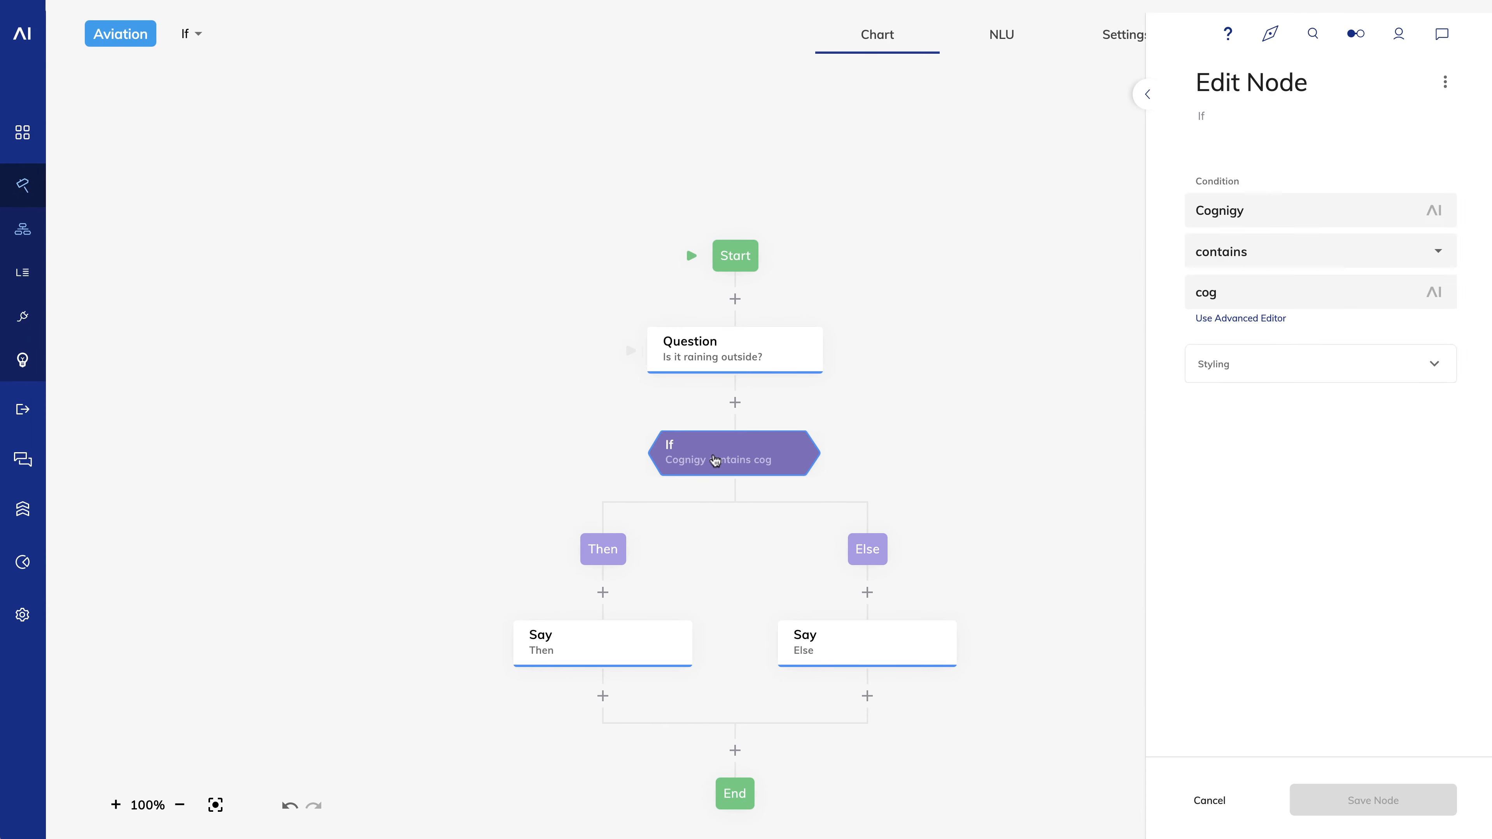
{"action": "left_click", "coordinate": [1259, 211]}
{"action": "key", "text": "ctrl+a"}
{"action": "key", "text": "BackSpace"}
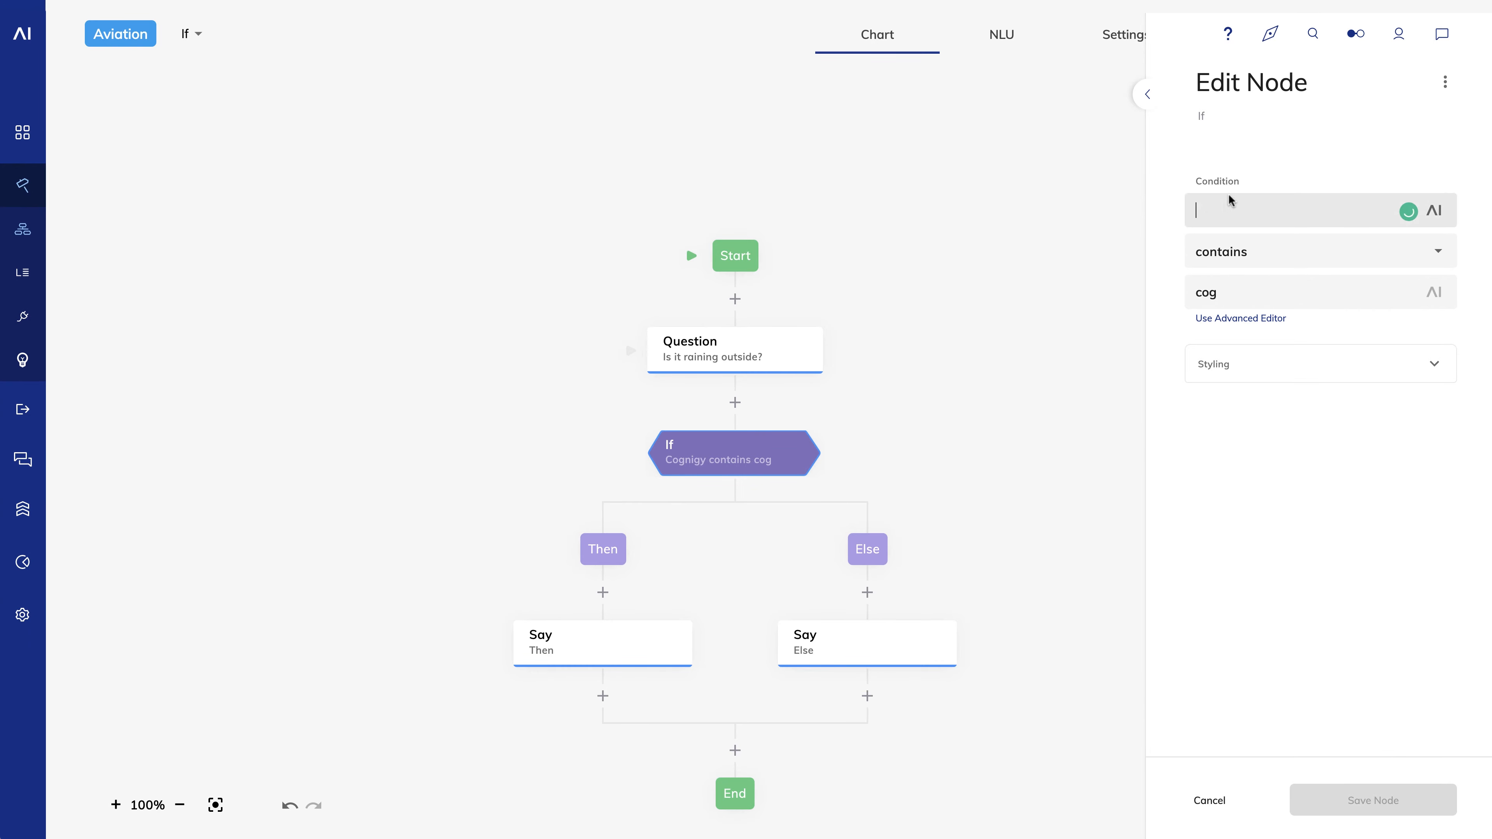
{"action": "left_click", "coordinate": [1430, 211]}
{"action": "type", "text": "las"}
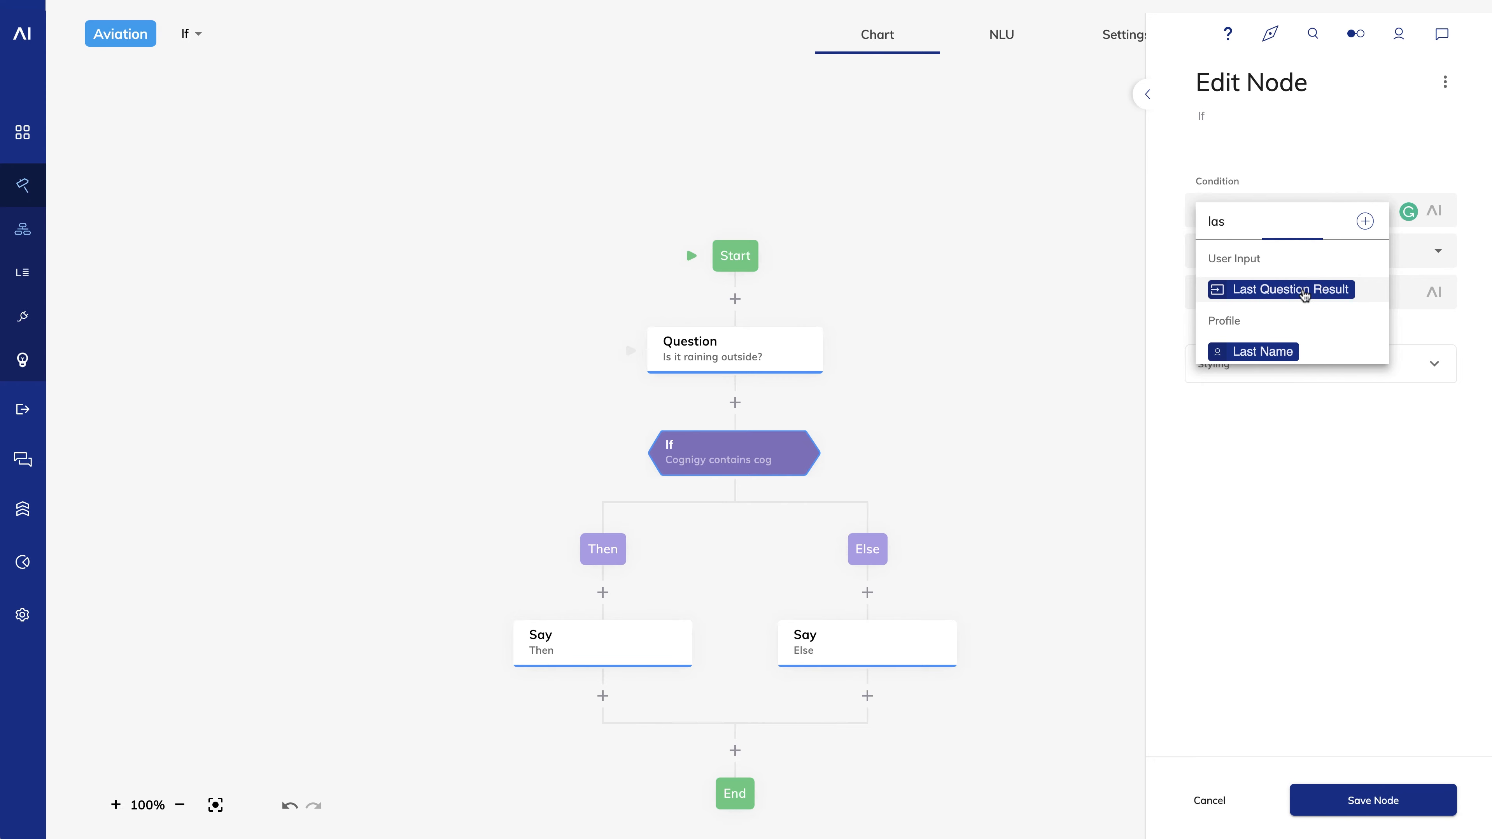
{"action": "left_click", "coordinate": [1304, 291]}
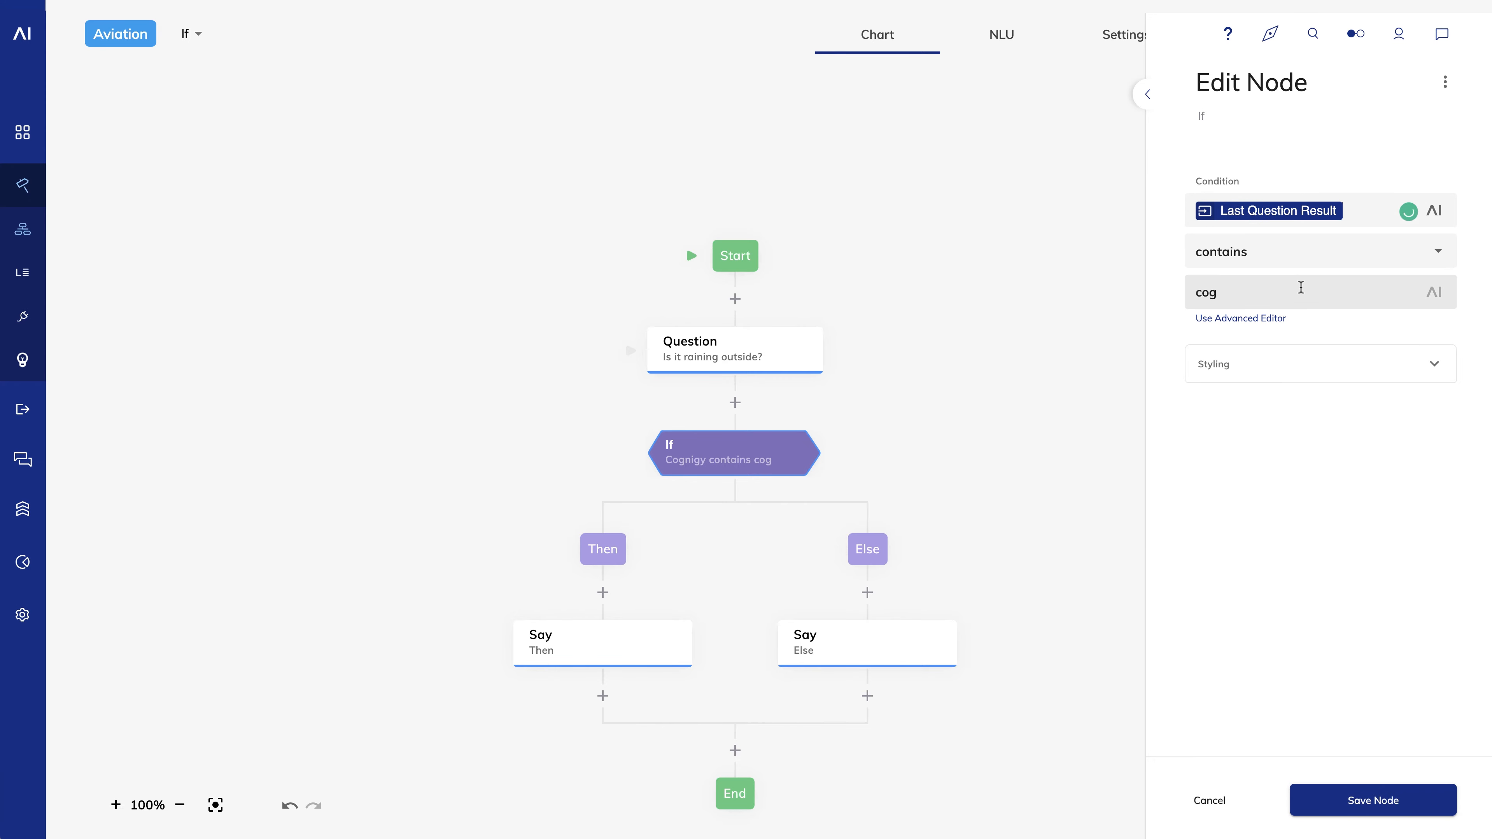
{"action": "left_click", "coordinate": [1437, 258]}
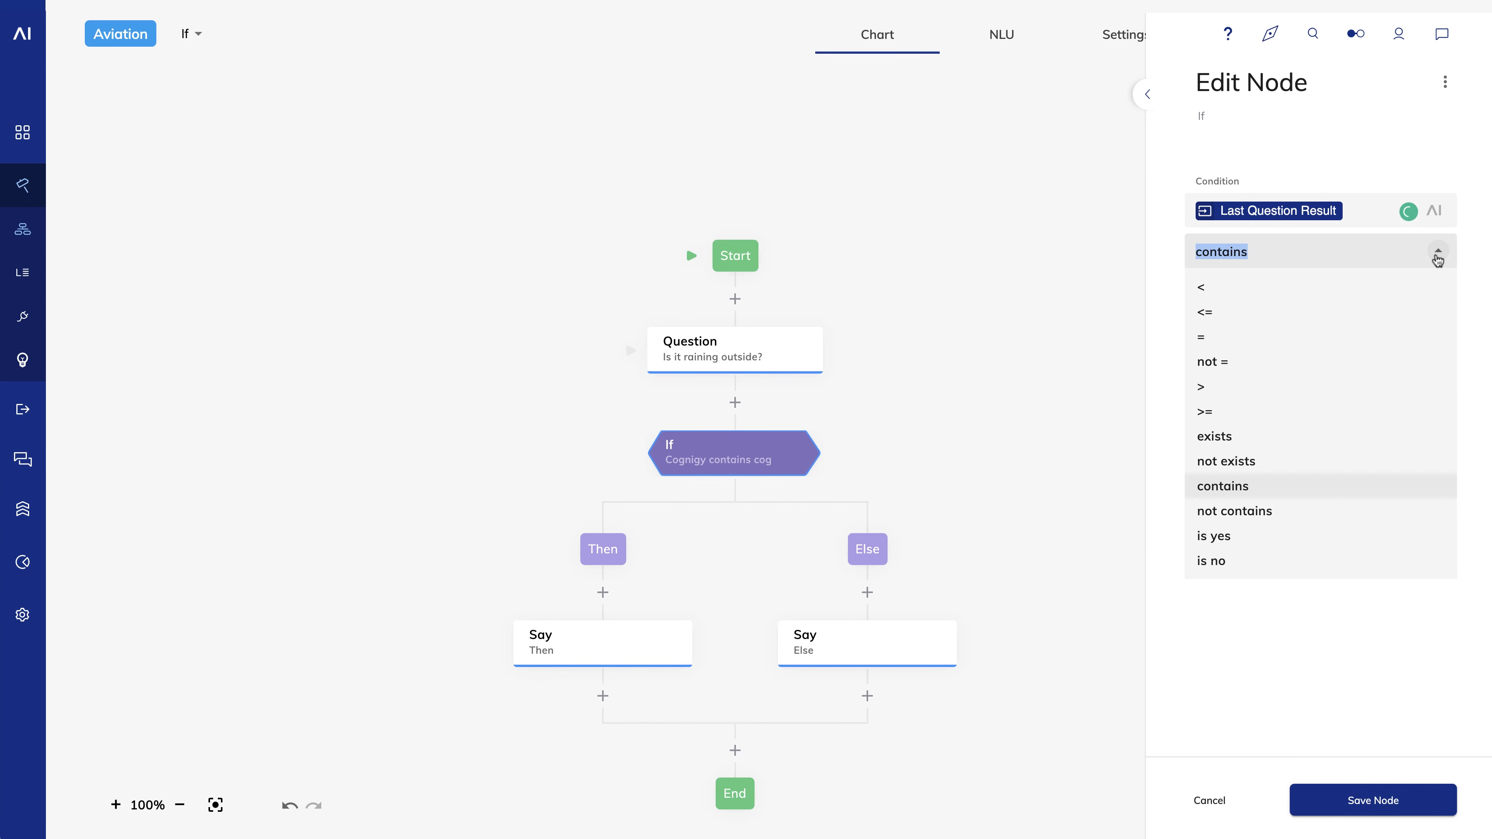
{"action": "left_click", "coordinate": [1272, 545]}
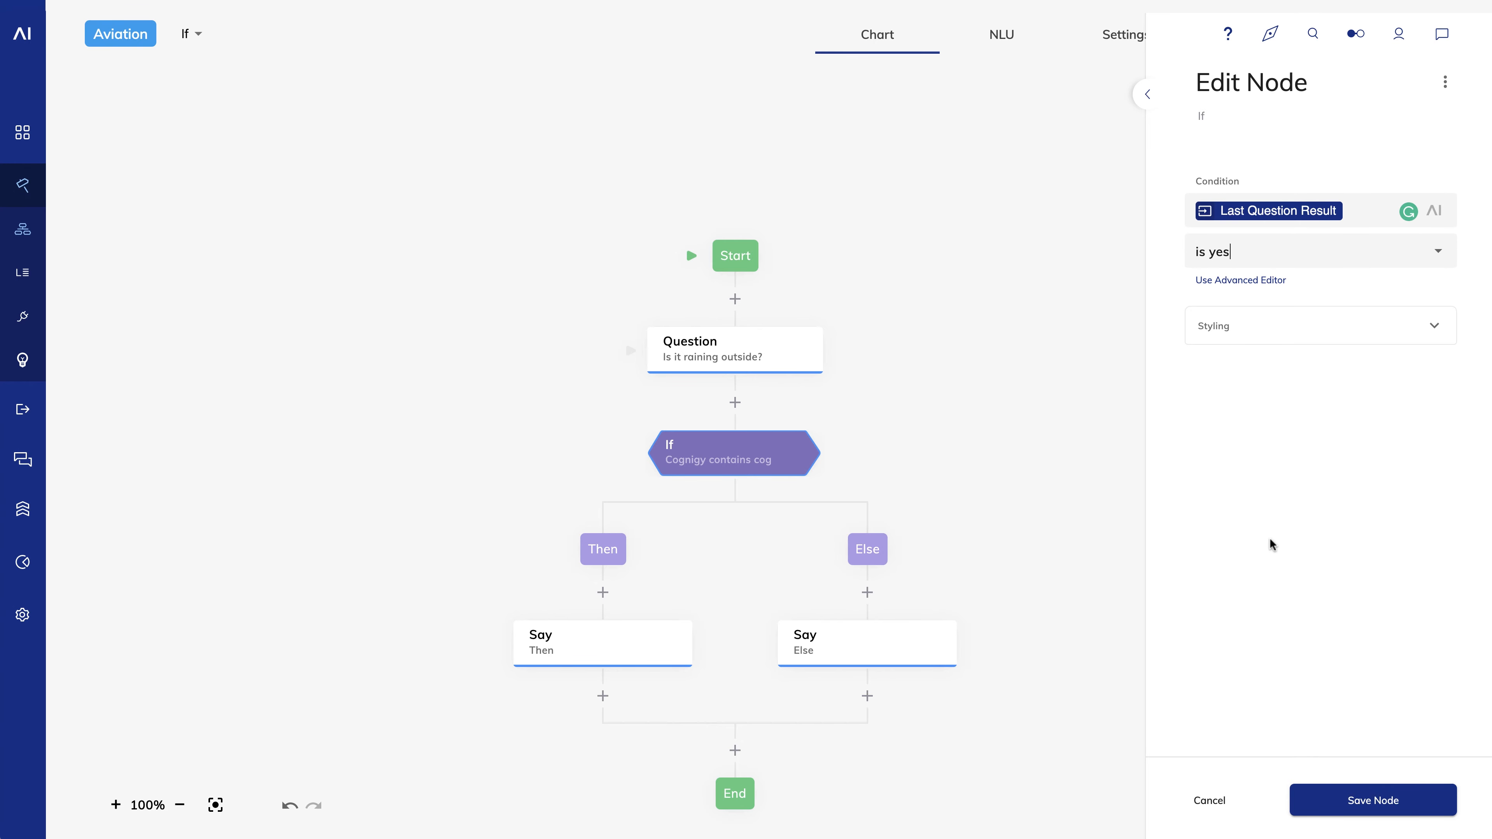
{"action": "left_click", "coordinate": [1335, 793]}
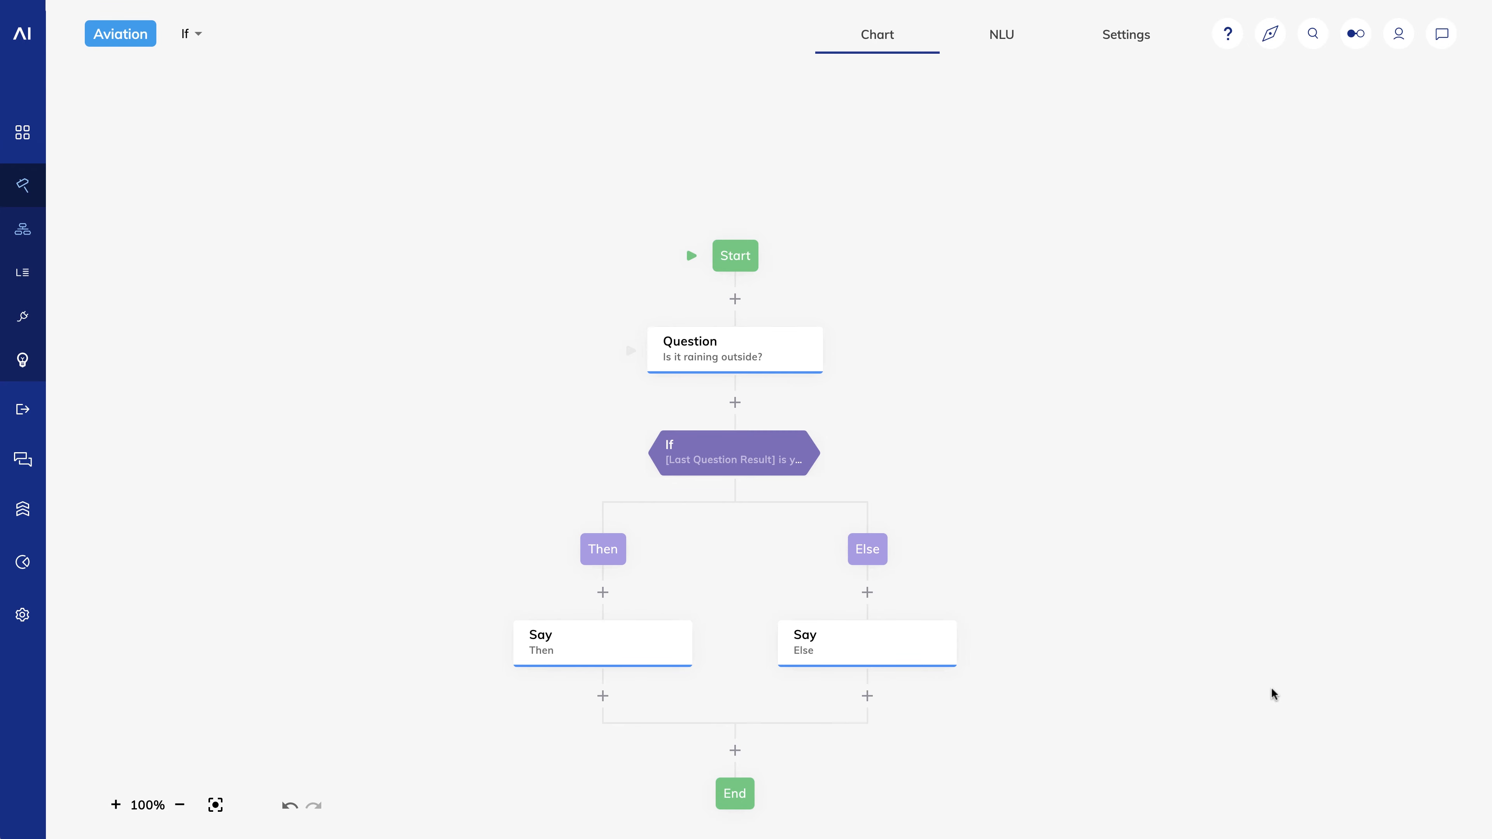
Step: Reopen the test chat, send "hi" to start the flow and answer the rain question with "yes"
{"action": "left_click", "coordinate": [1443, 33]}
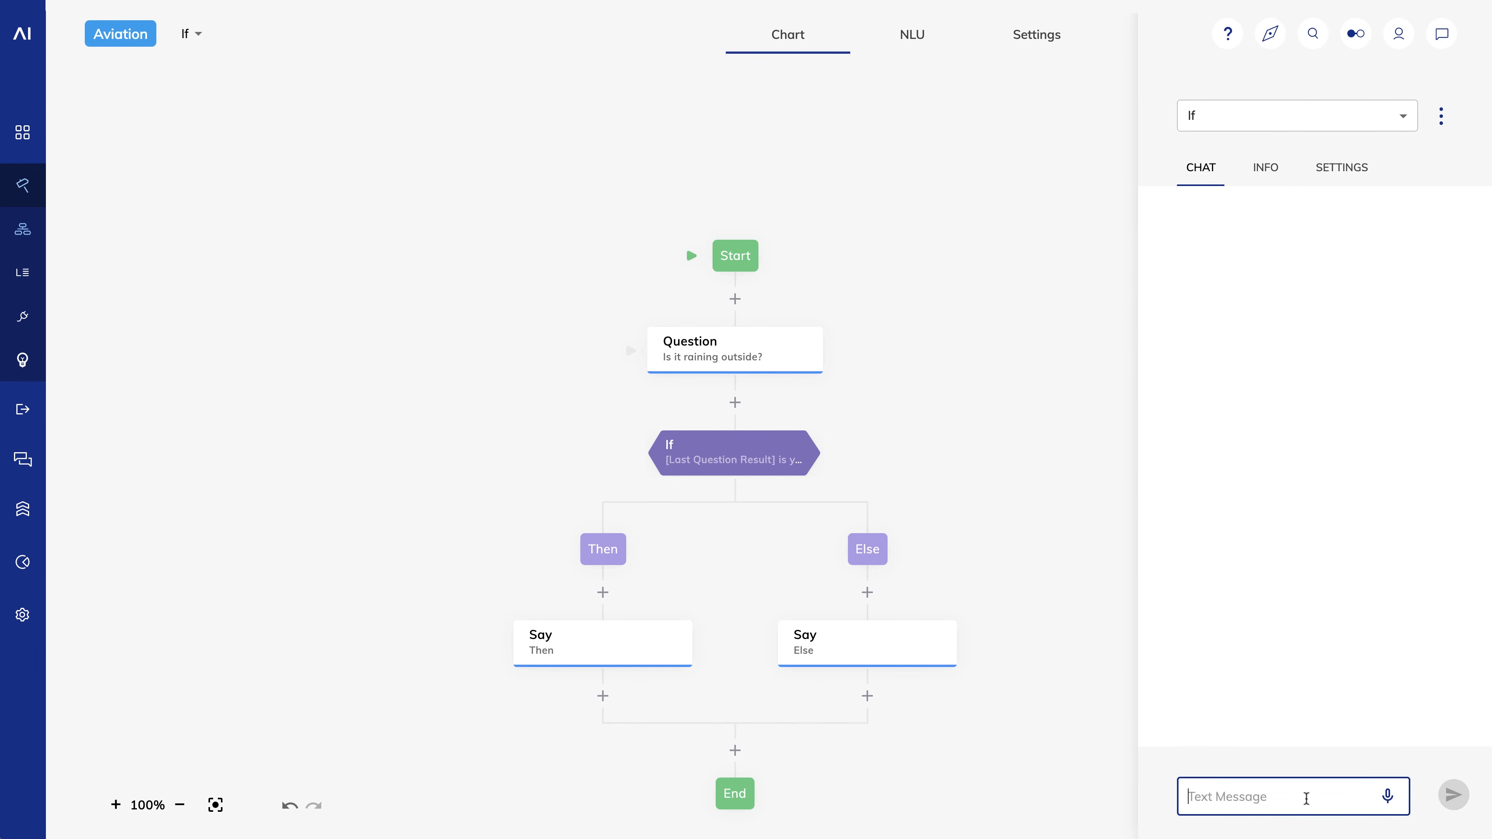
{"action": "type", "text": "hi"}
{"action": "key", "text": "Return"}
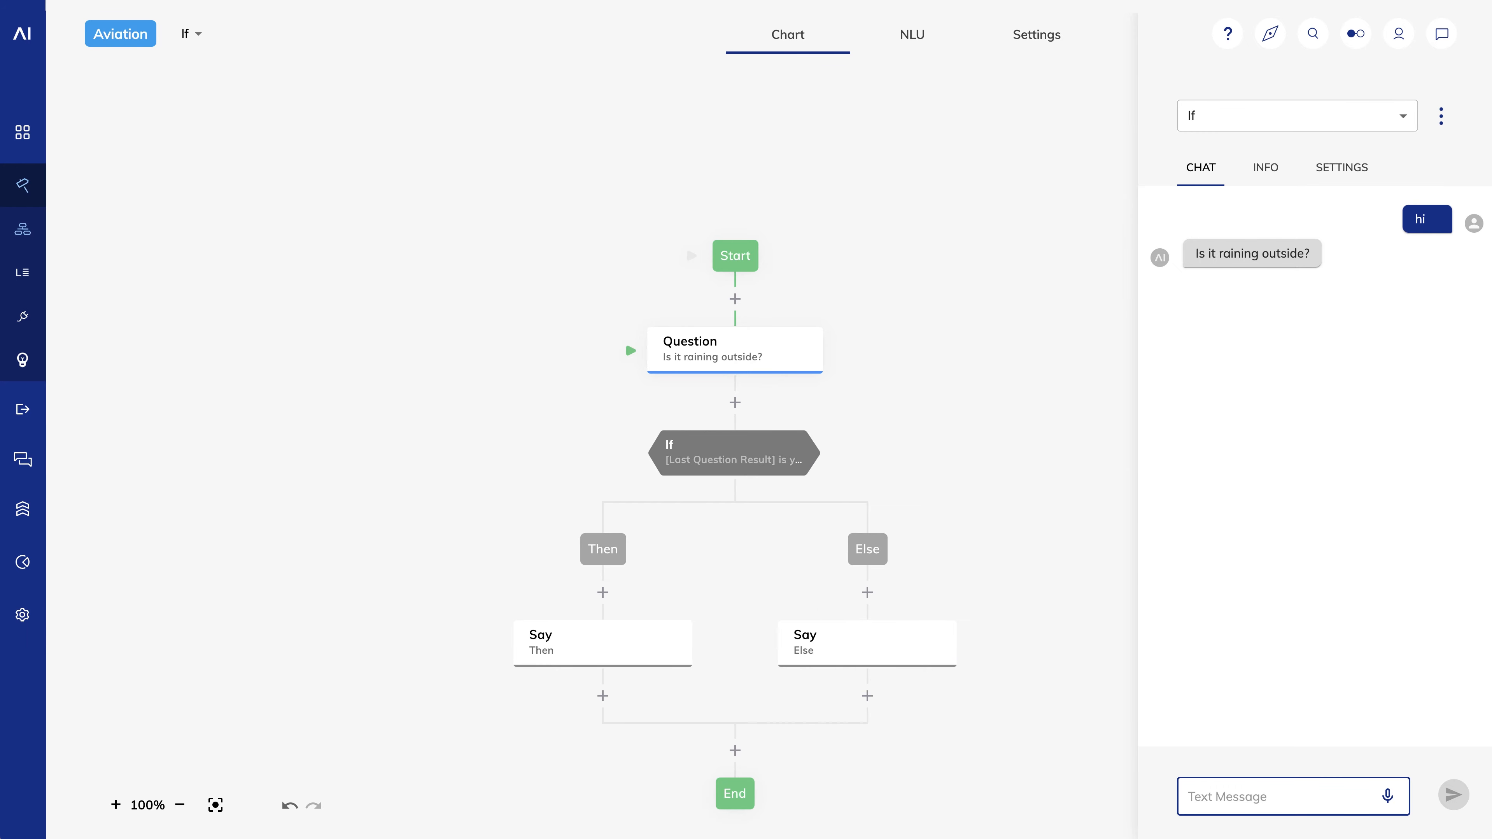
{"action": "type", "text": "yes"}
{"action": "key", "text": "Return"}
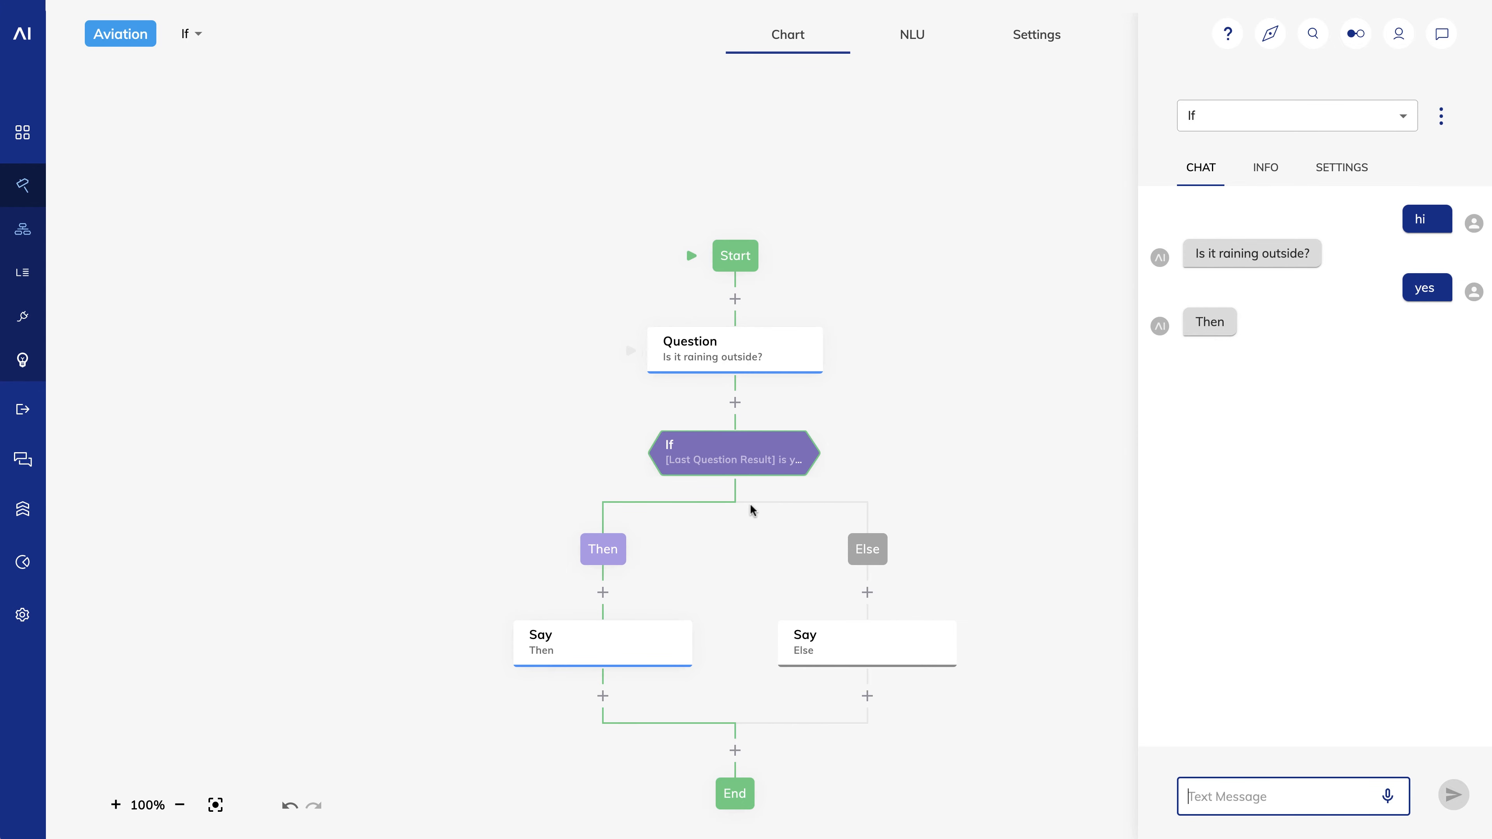
Step: Change the Question node's type to Number and its text to "How many bags do you want to check?", saving the node
{"action": "left_click", "coordinate": [746, 357]}
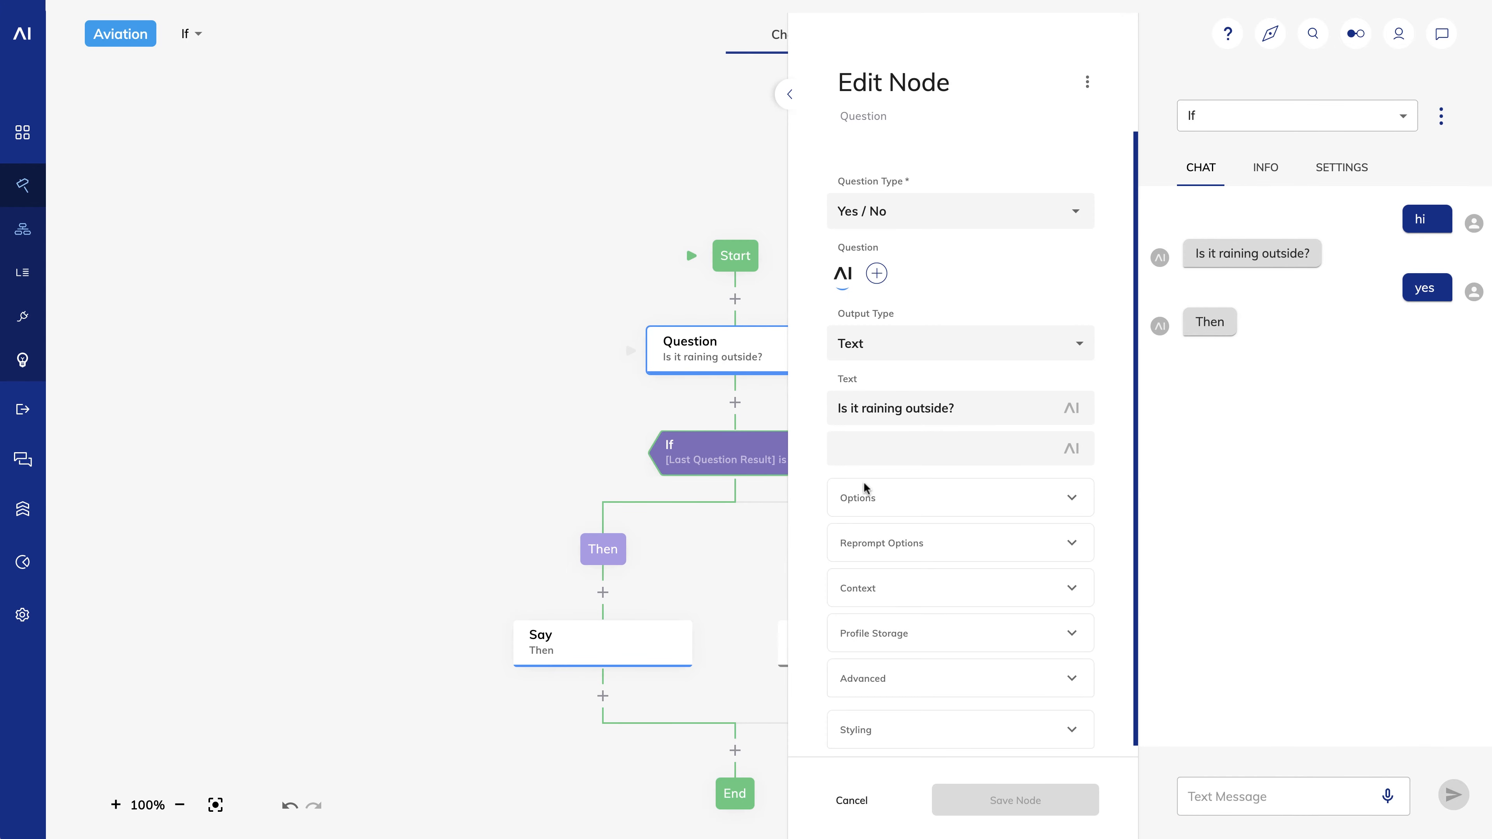
{"action": "left_click", "coordinate": [1076, 213]}
{"action": "left_click", "coordinate": [886, 372]}
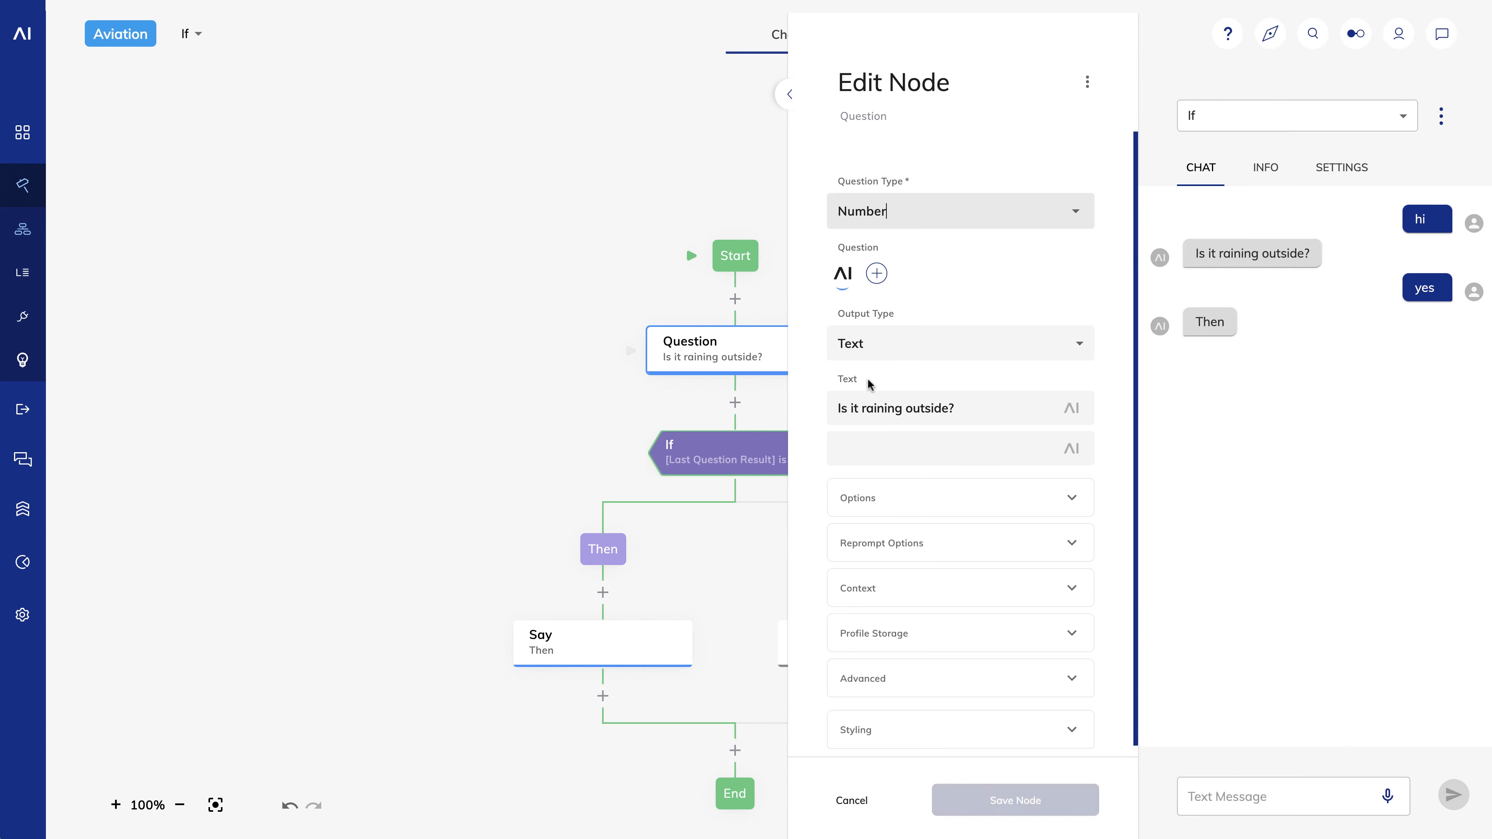
{"action": "left_click", "coordinate": [956, 399]}
{"action": "left_click_drag", "start_coordinate": [923, 404], "coordinate": [808, 407]}
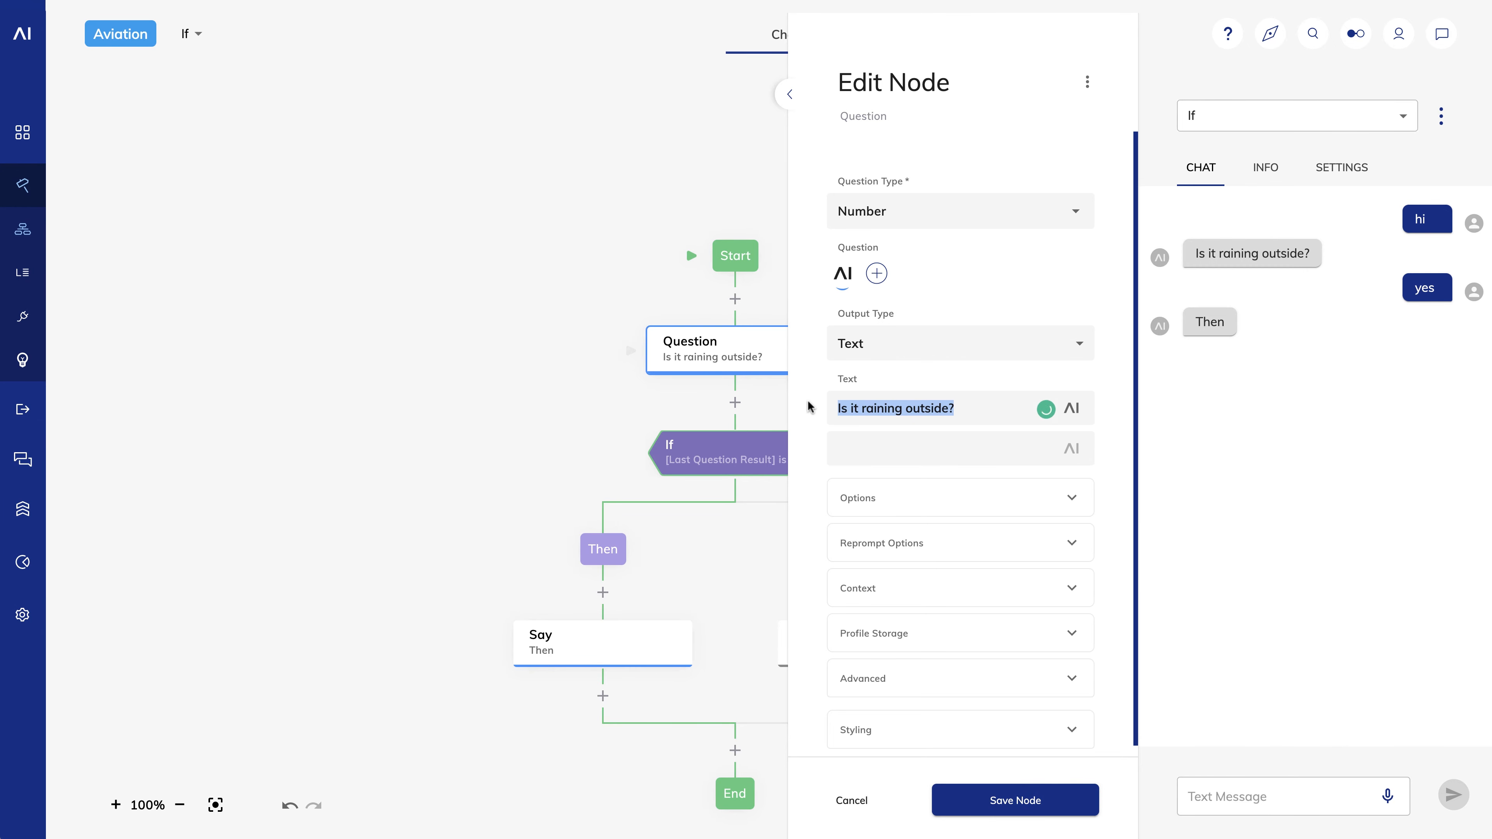
{"action": "type", "text": "How many bags "}
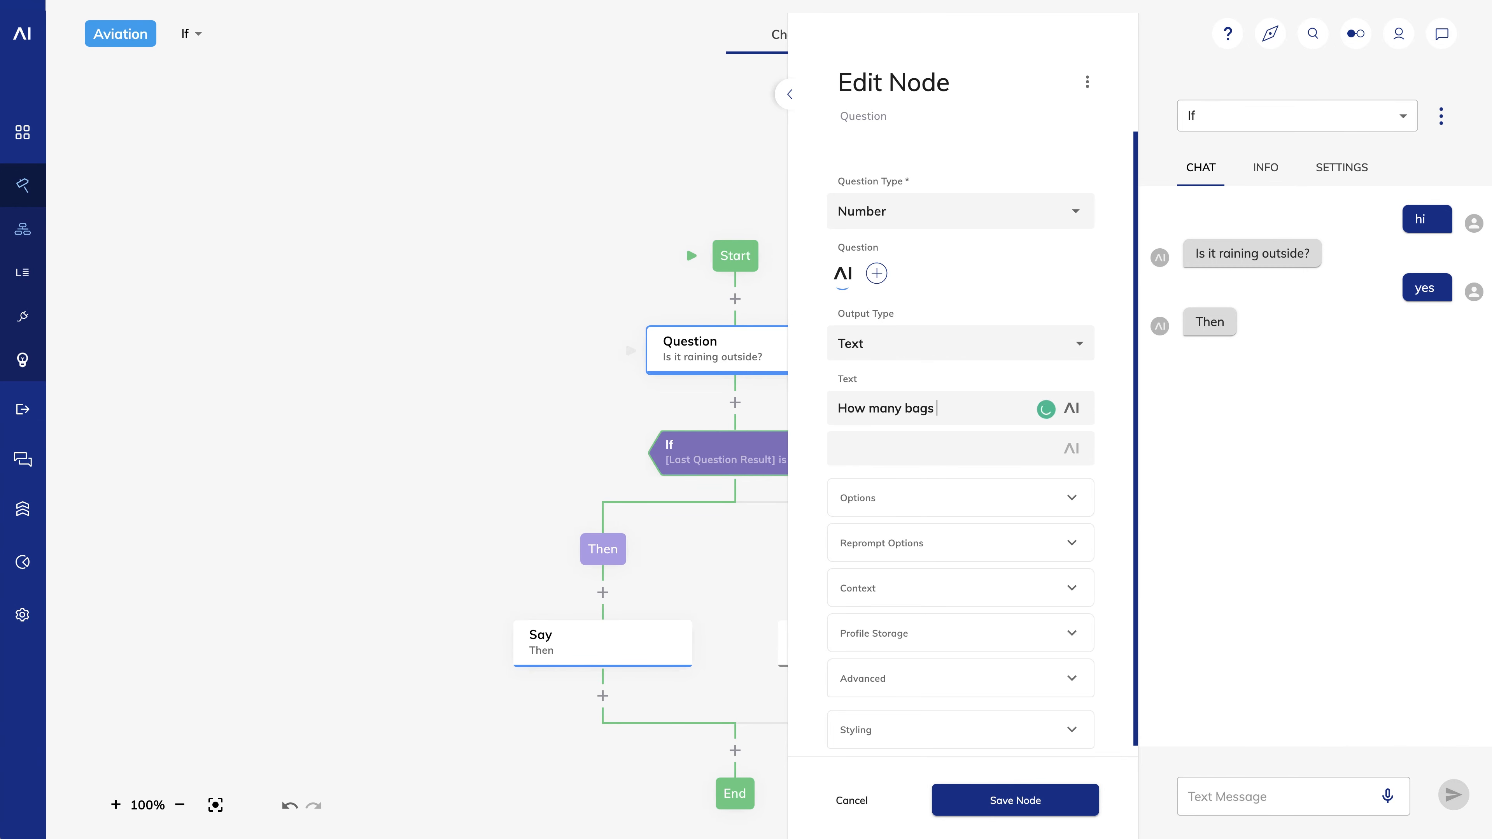
{"action": "type", "text": "do you want to check?"}
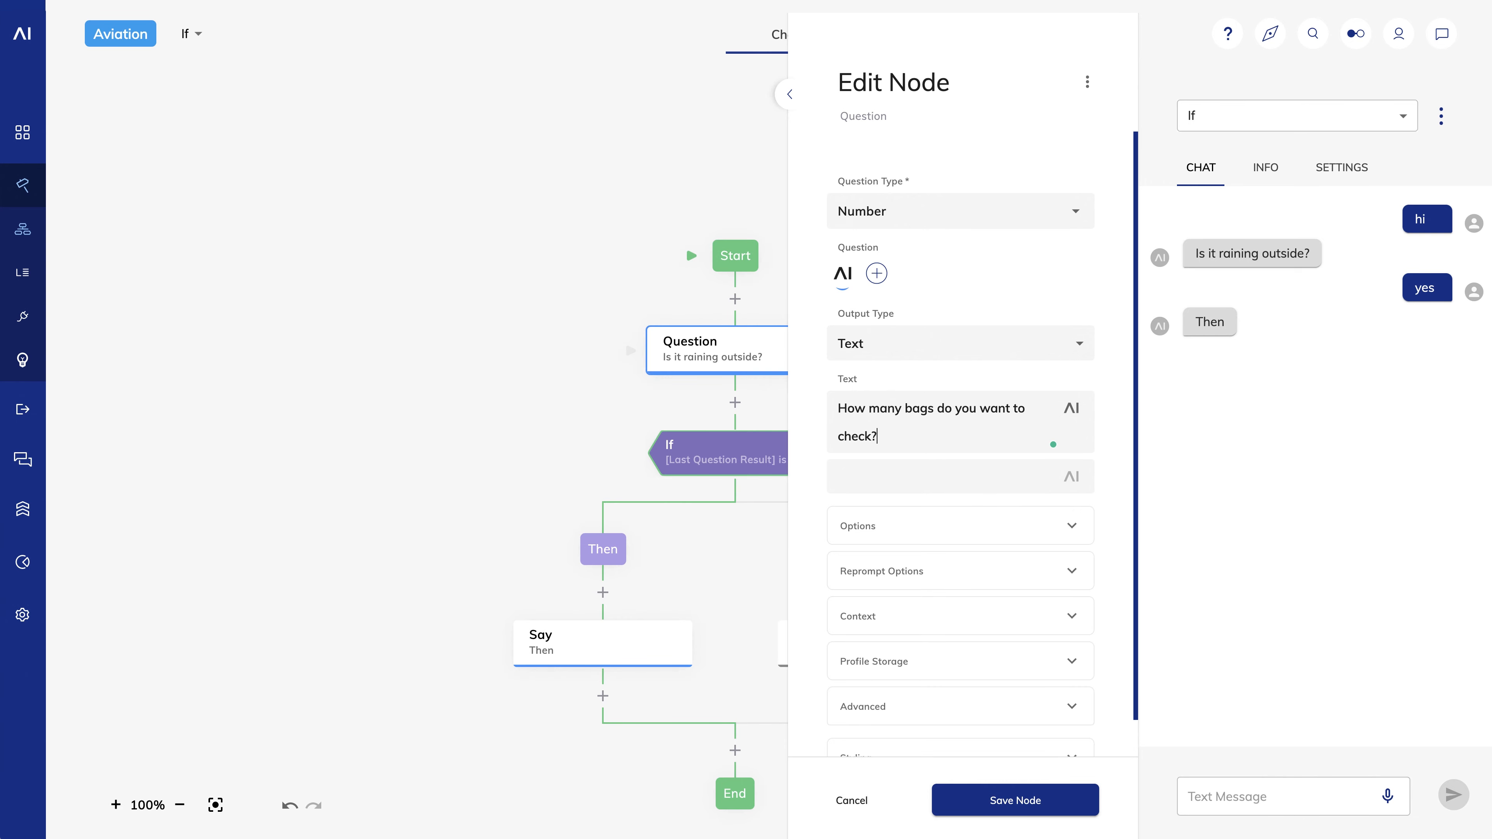
{"action": "left_click", "coordinate": [996, 806]}
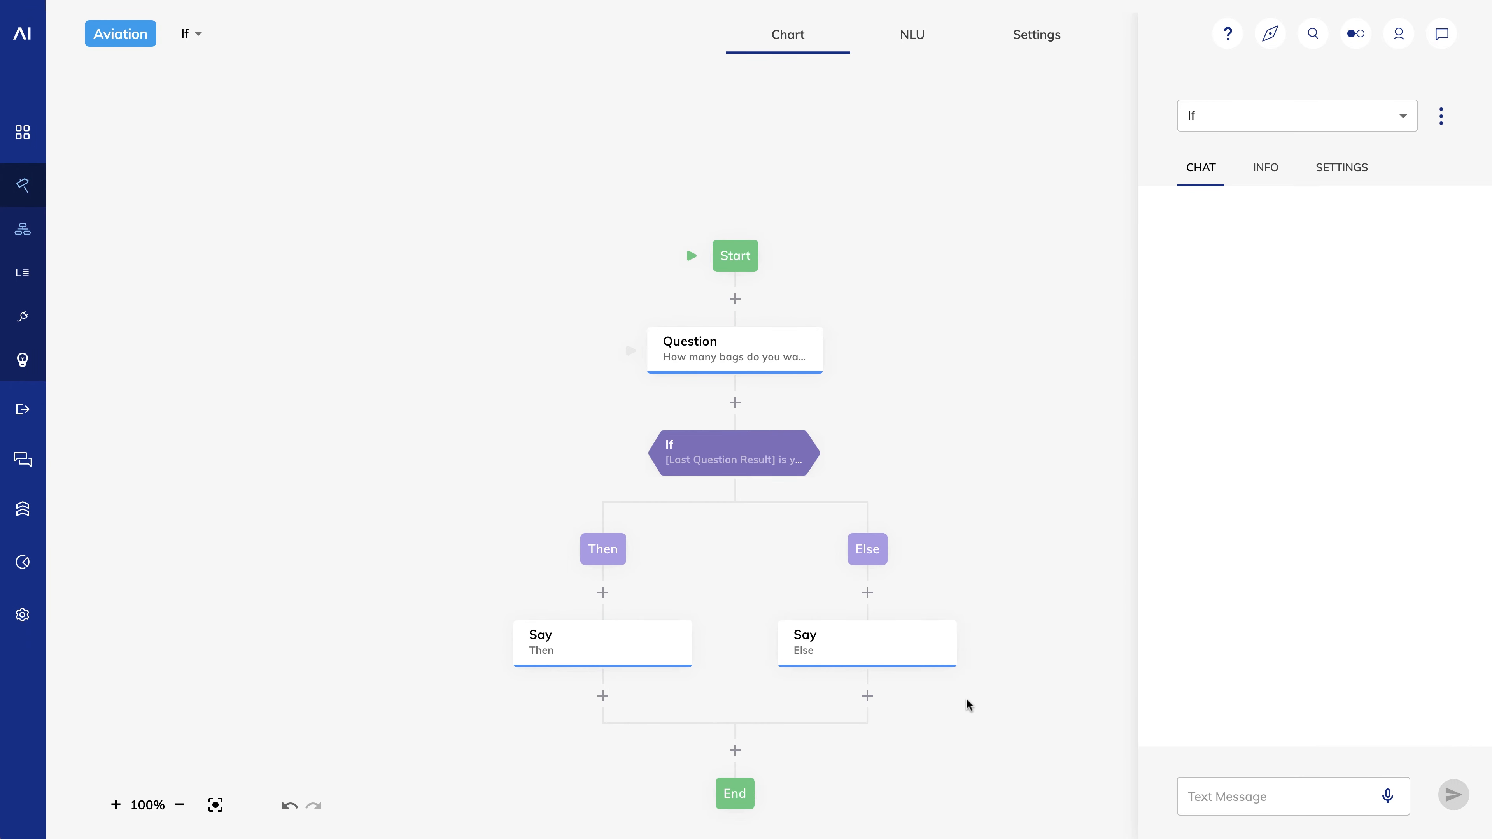
Step: Set the If node's condition to the First Number Slot token > 0 and save the node
{"action": "left_click", "coordinate": [717, 464]}
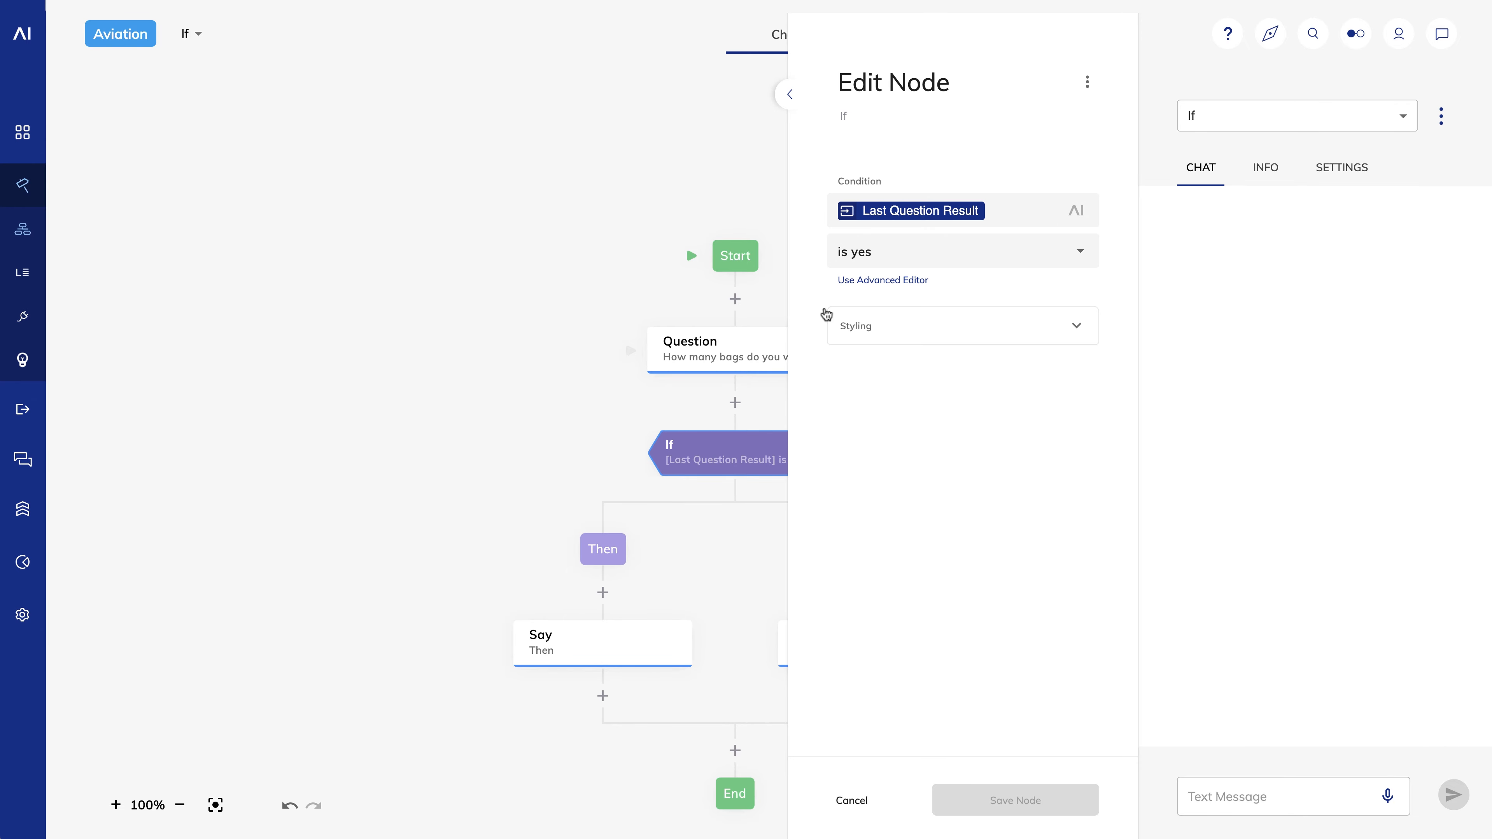
{"action": "left_click", "coordinate": [1017, 211]}
{"action": "key", "text": "BackSpace"}
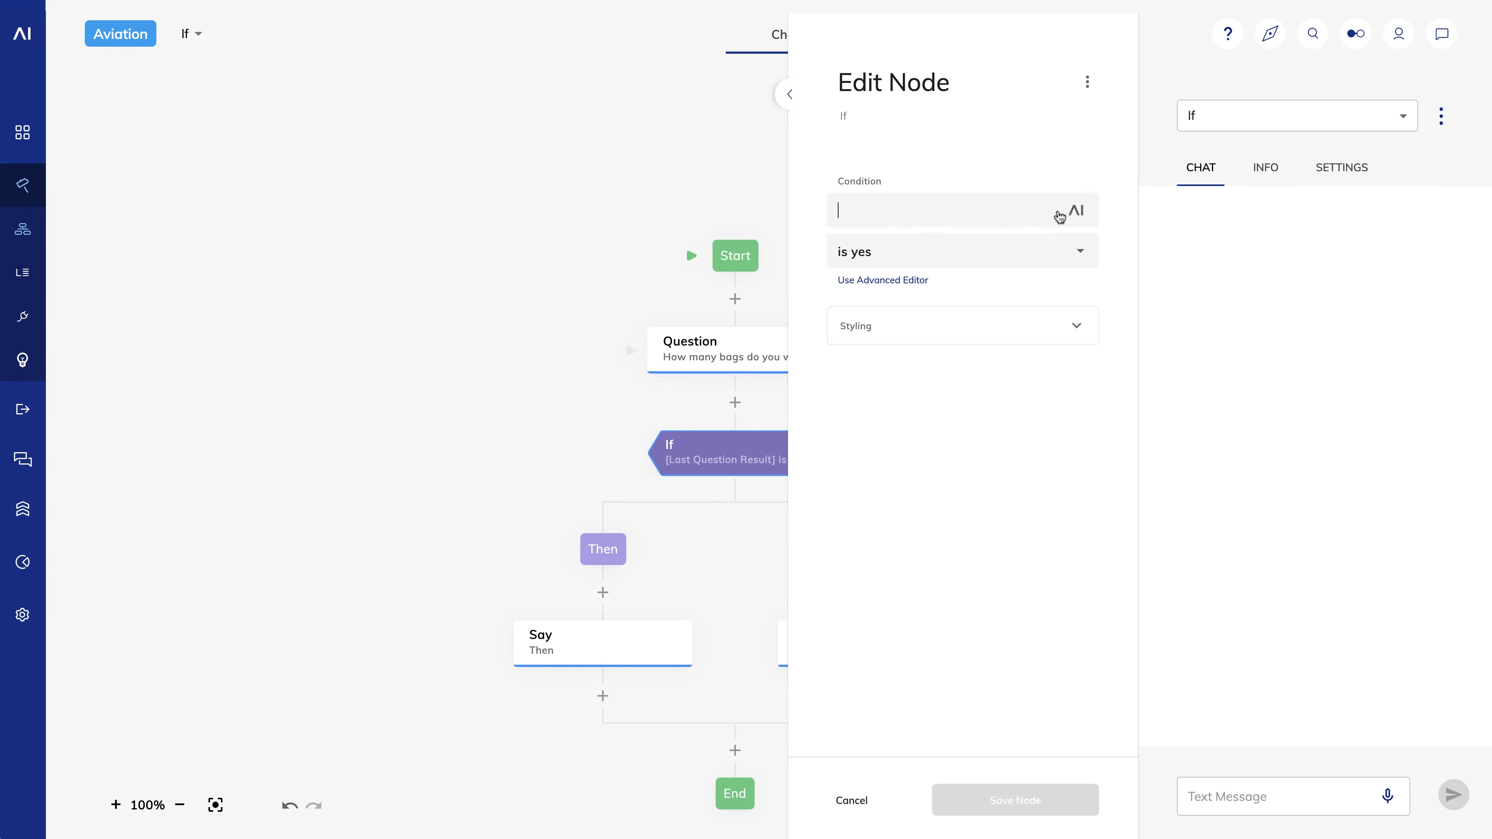
{"action": "left_click", "coordinate": [1076, 210]}
{"action": "type", "text": "fir"}
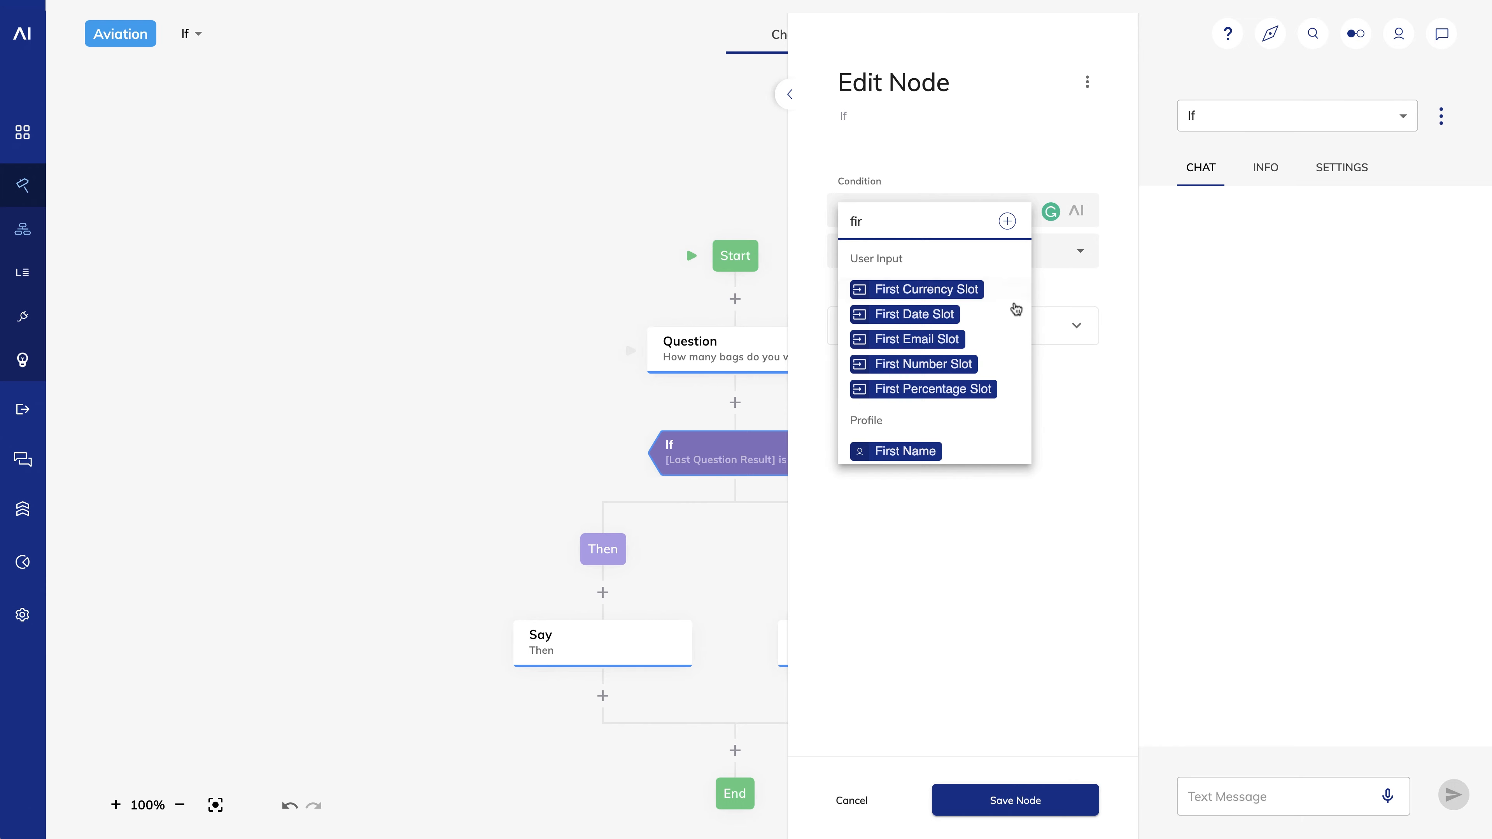
{"action": "left_click", "coordinate": [930, 364]}
{"action": "left_click", "coordinate": [1073, 260]}
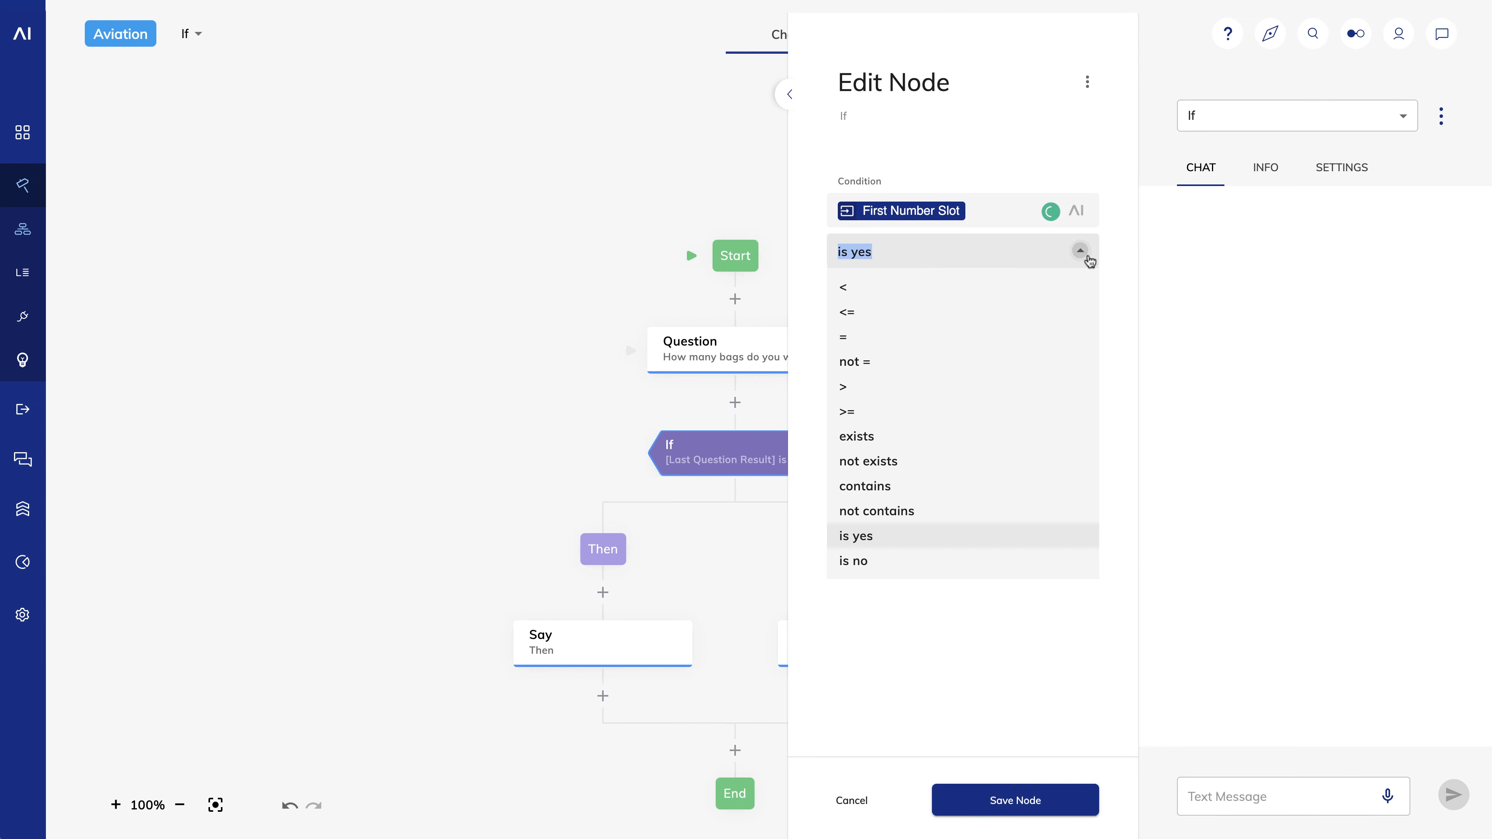
{"action": "left_click", "coordinate": [854, 386]}
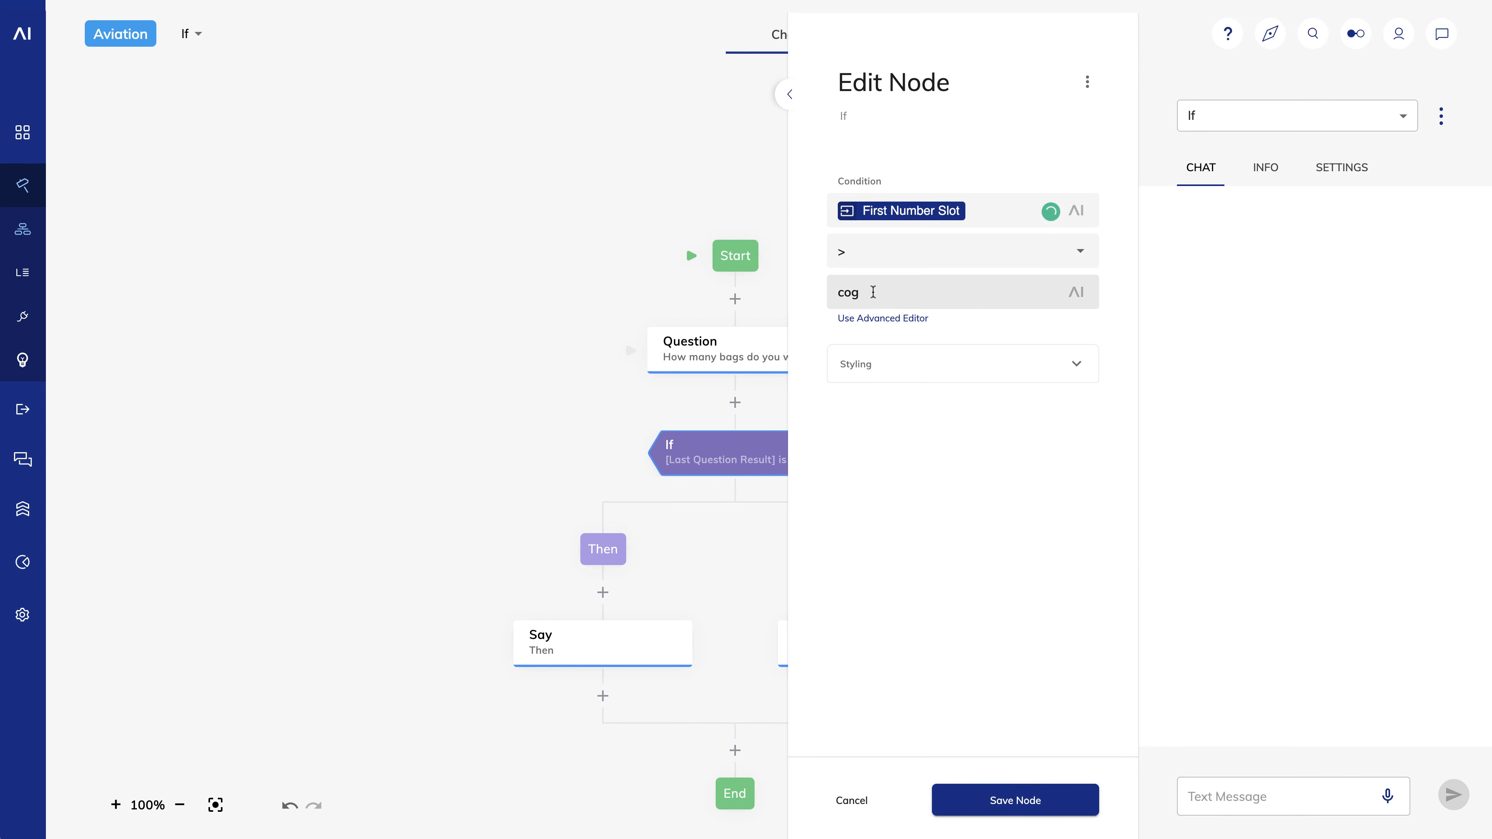
{"action": "left_click_drag", "start_coordinate": [873, 292], "coordinate": [816, 293]}
{"action": "type", "text": "0"}
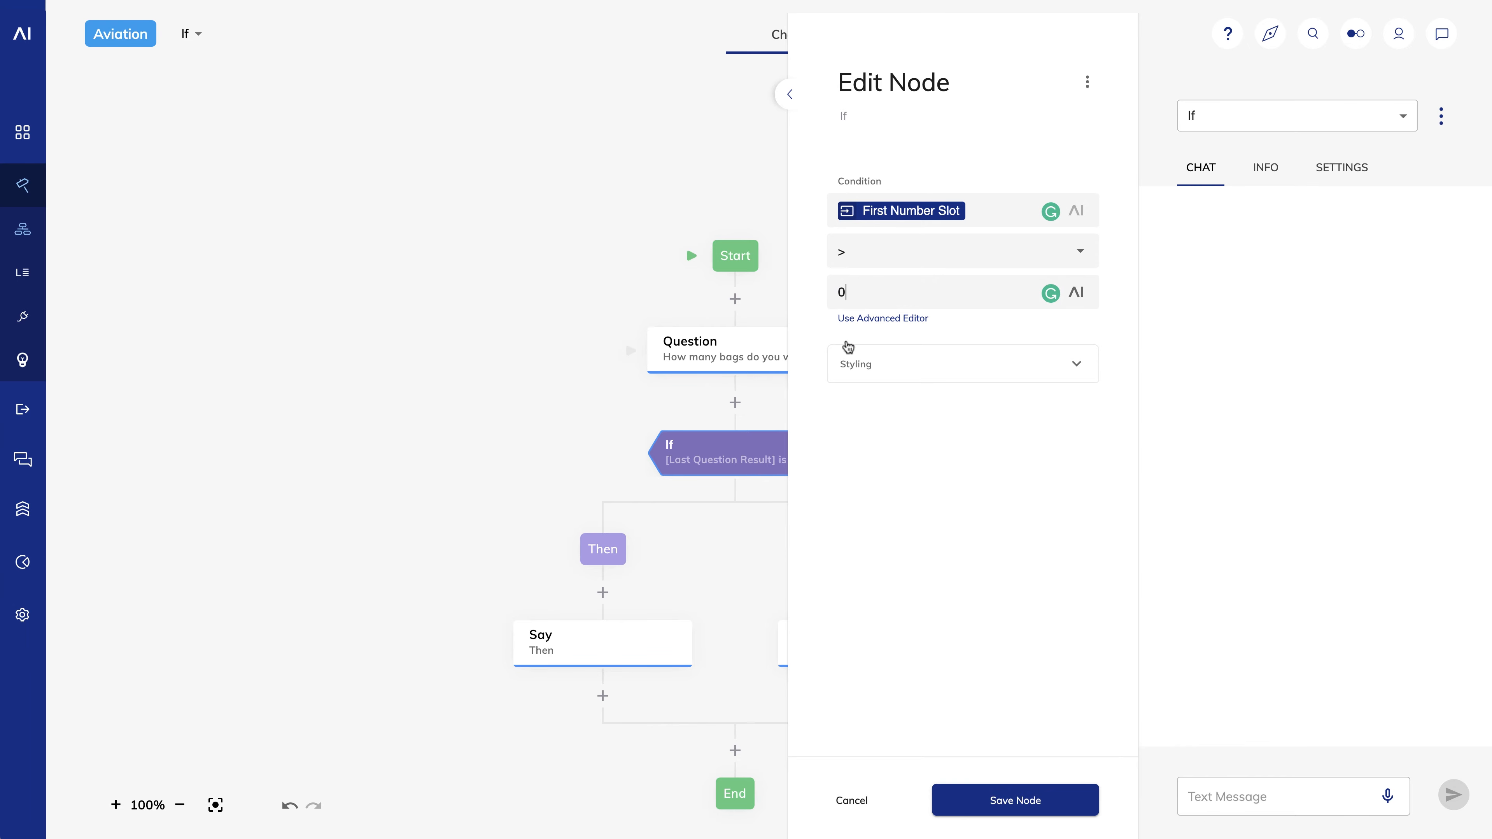
{"action": "left_click", "coordinate": [986, 805]}
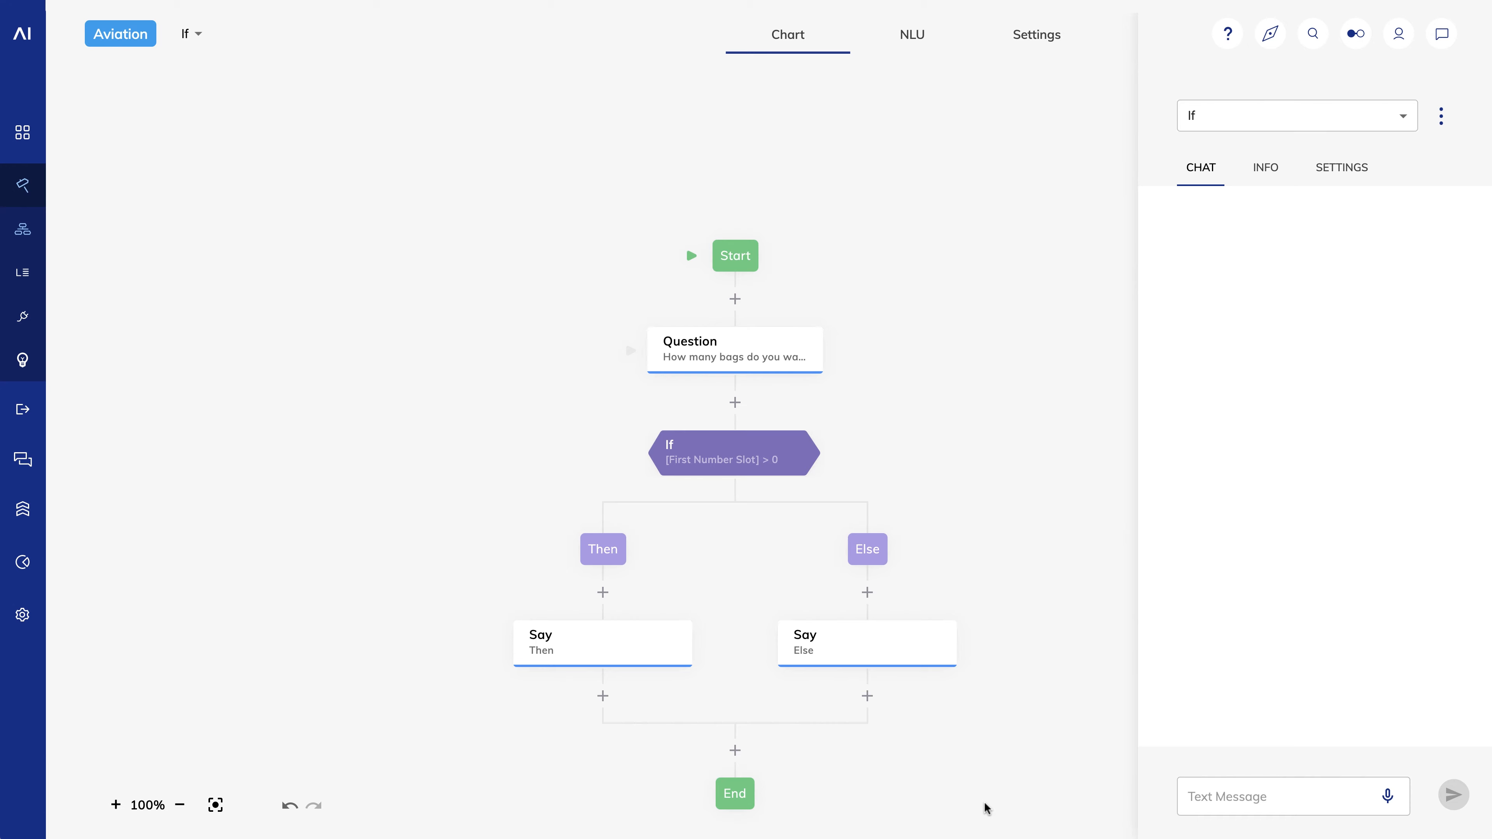
Step: Start the flow in the test chat with "hi" and answer the bag question with "3"
{"action": "left_click", "coordinate": [1257, 796]}
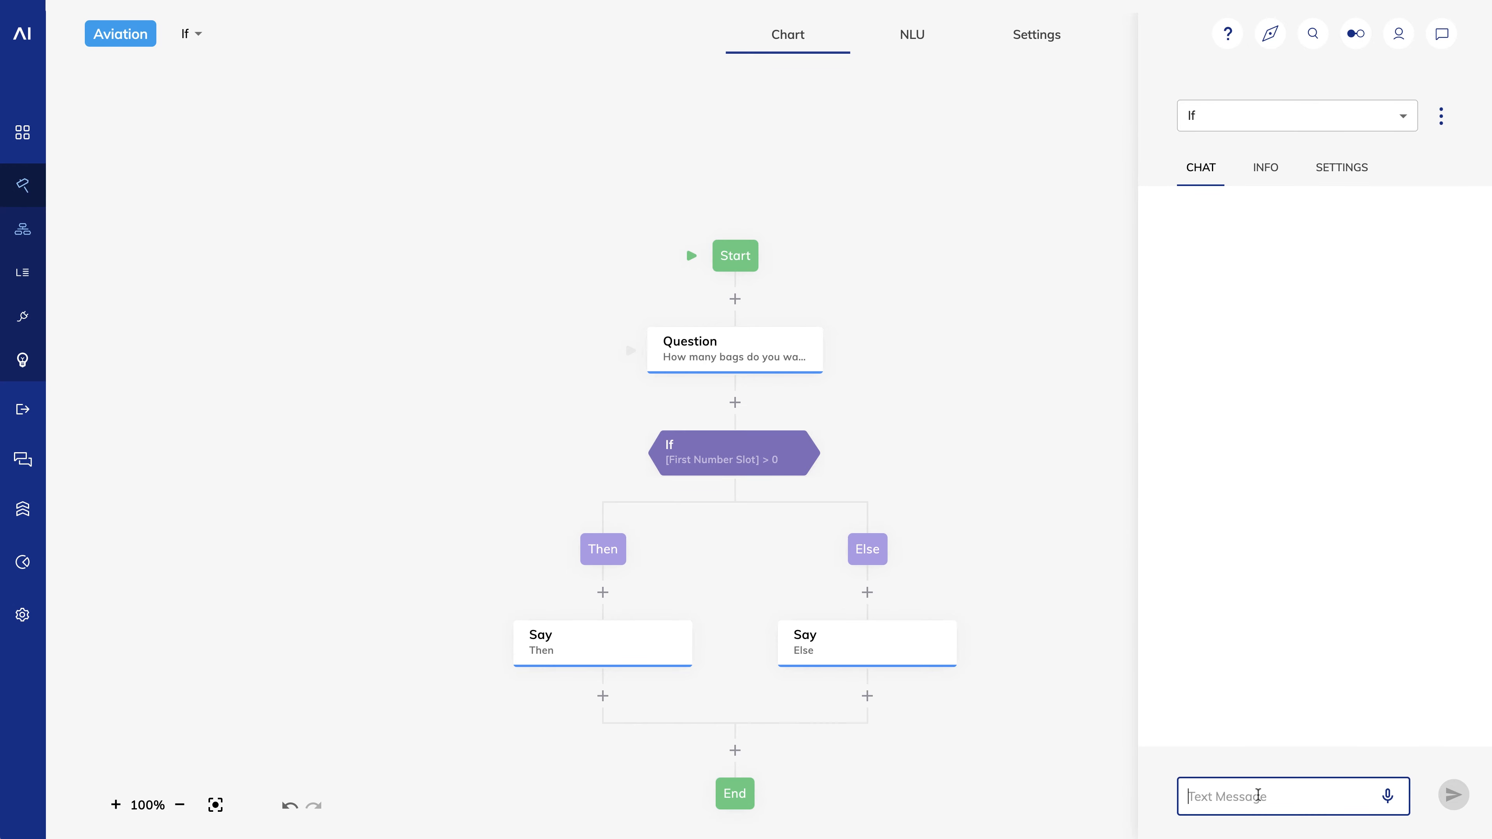
{"action": "type", "text": "hi"}
{"action": "key", "text": "Return"}
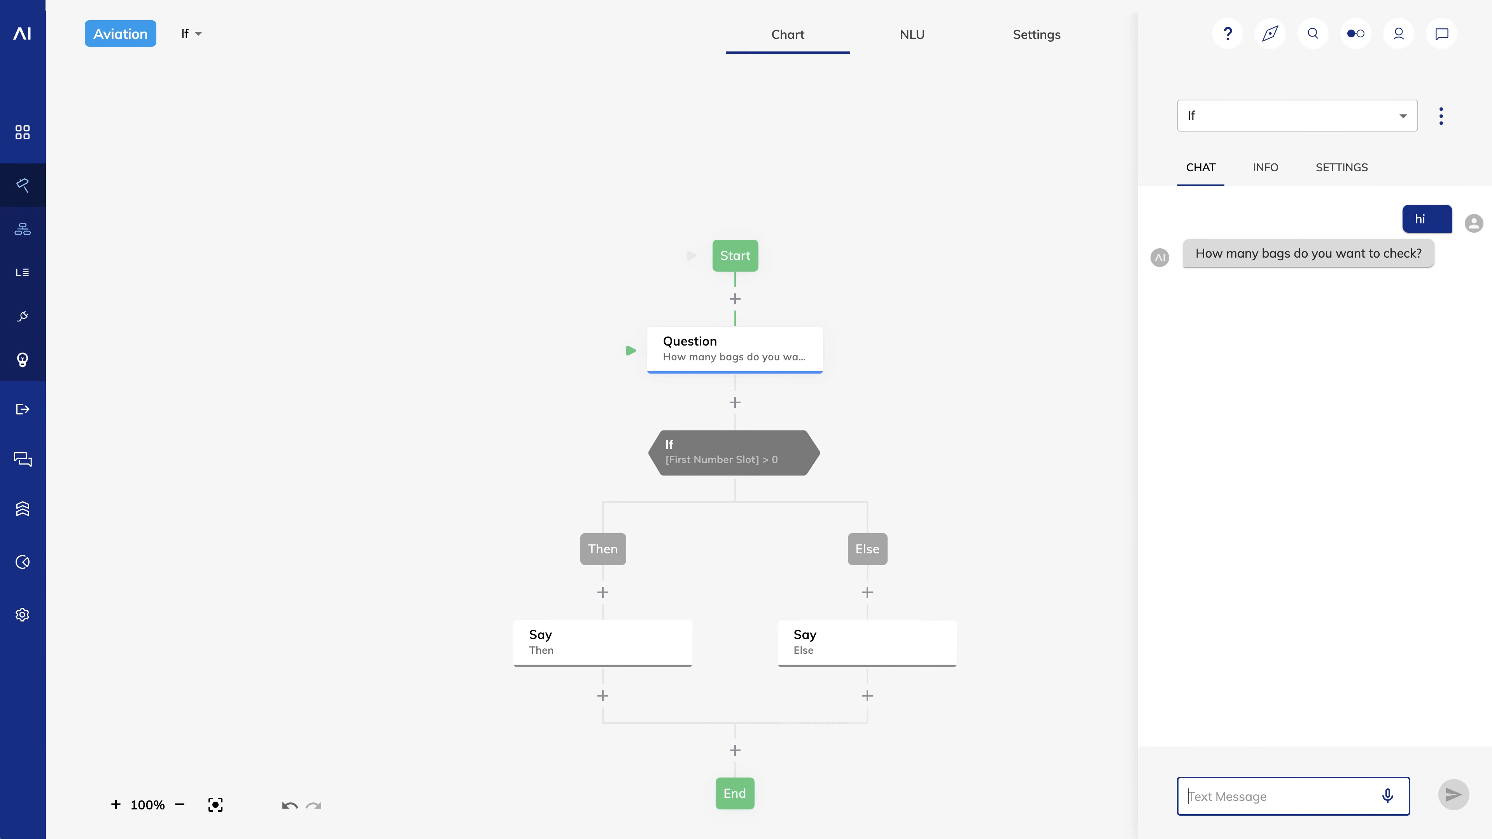
{"action": "type", "text": "3"}
{"action": "key", "text": "Return"}
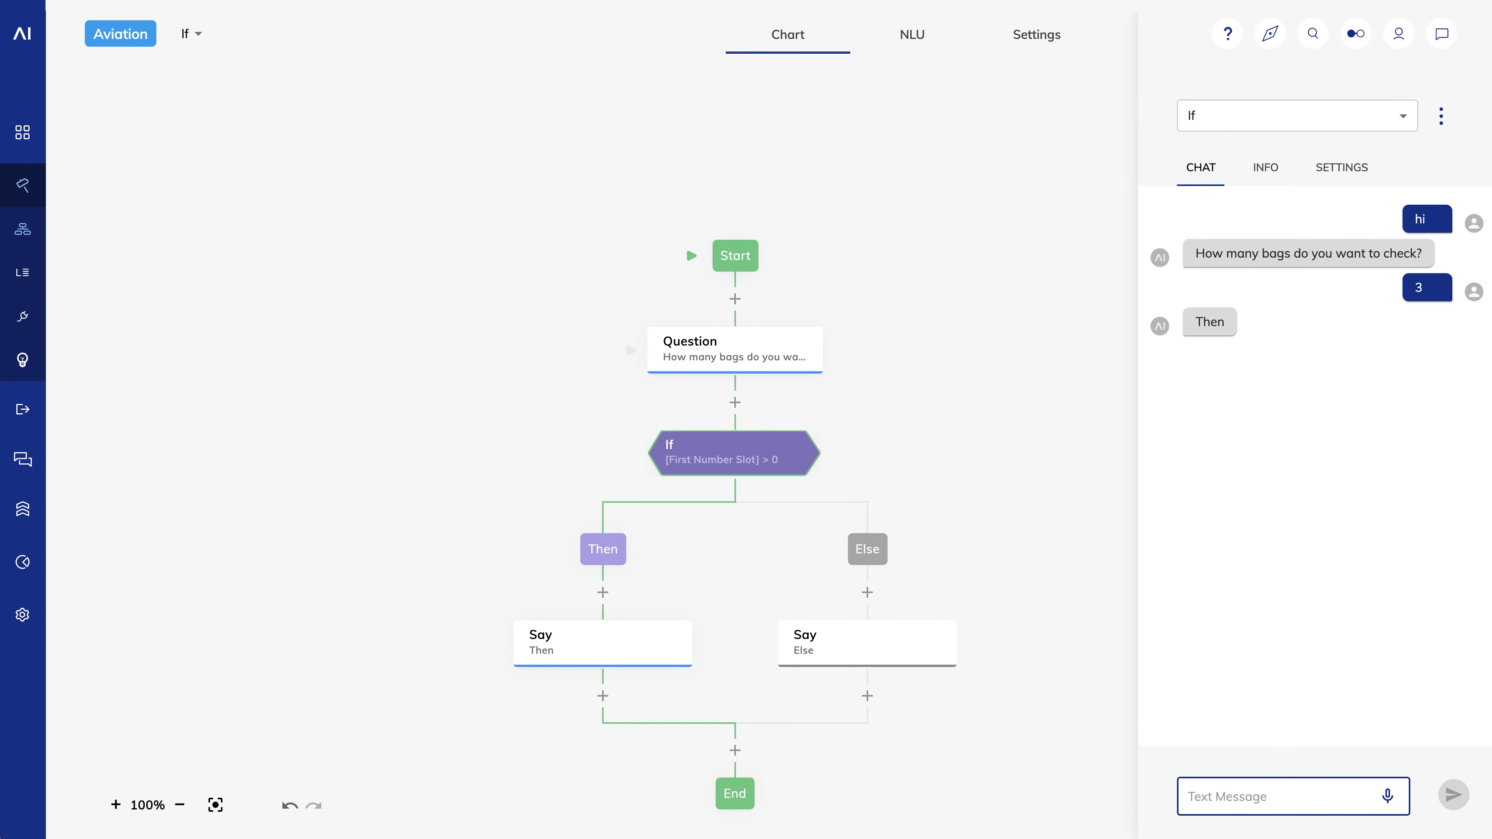
Step: Run the flow again by sending "hi" in the chat and answer the bag question with "0"
{"action": "type", "text": "hi"}
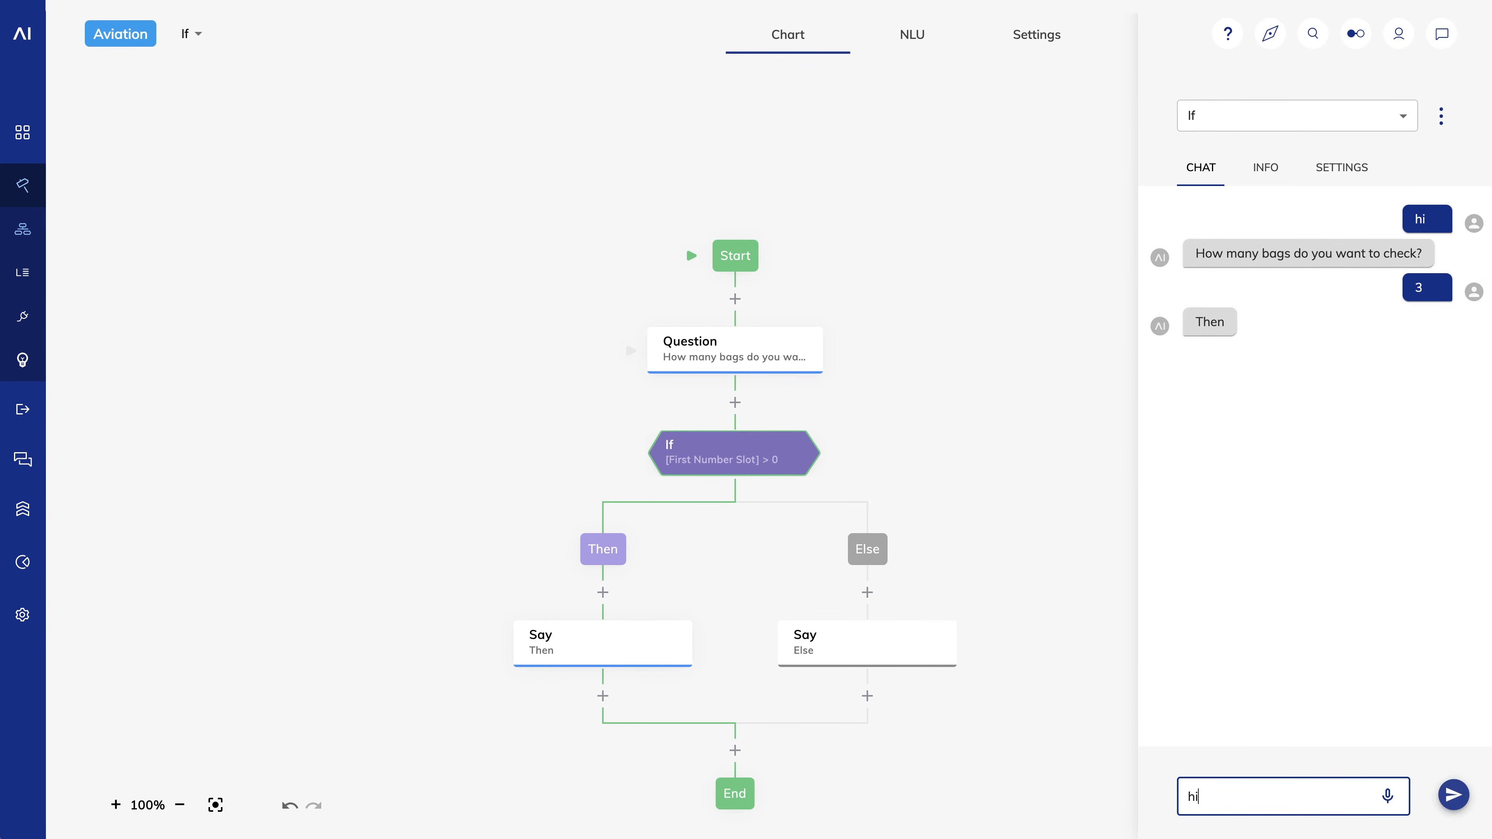
{"action": "key", "text": "Return"}
{"action": "type", "text": "0"}
{"action": "key", "text": "Return"}
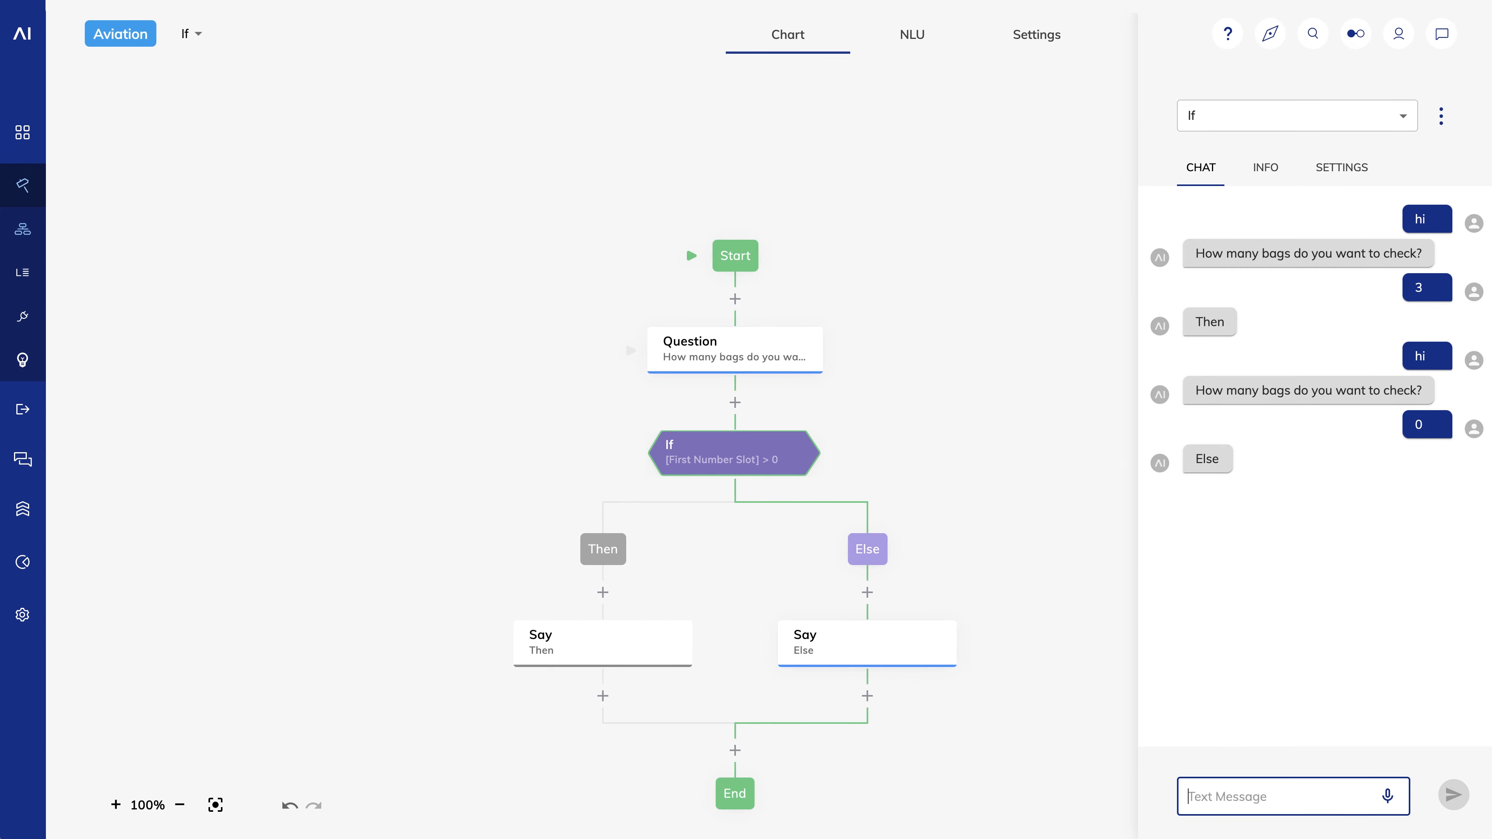
Step: Delete the Question node above the If node
{"action": "left_click", "coordinate": [896, 378]}
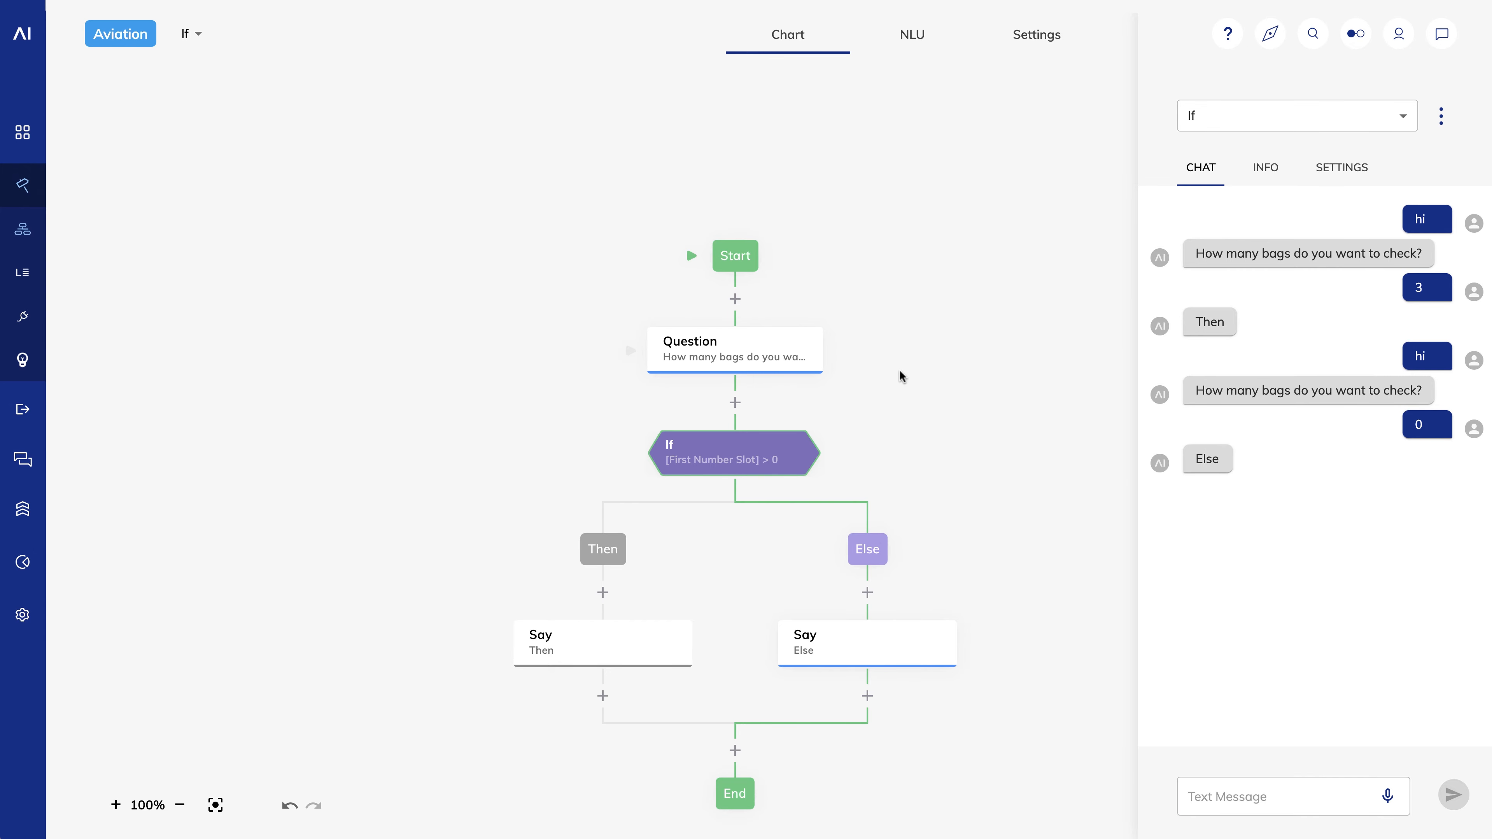
{"action": "right_click", "coordinate": [761, 364]}
{"action": "left_click", "coordinate": [759, 377]}
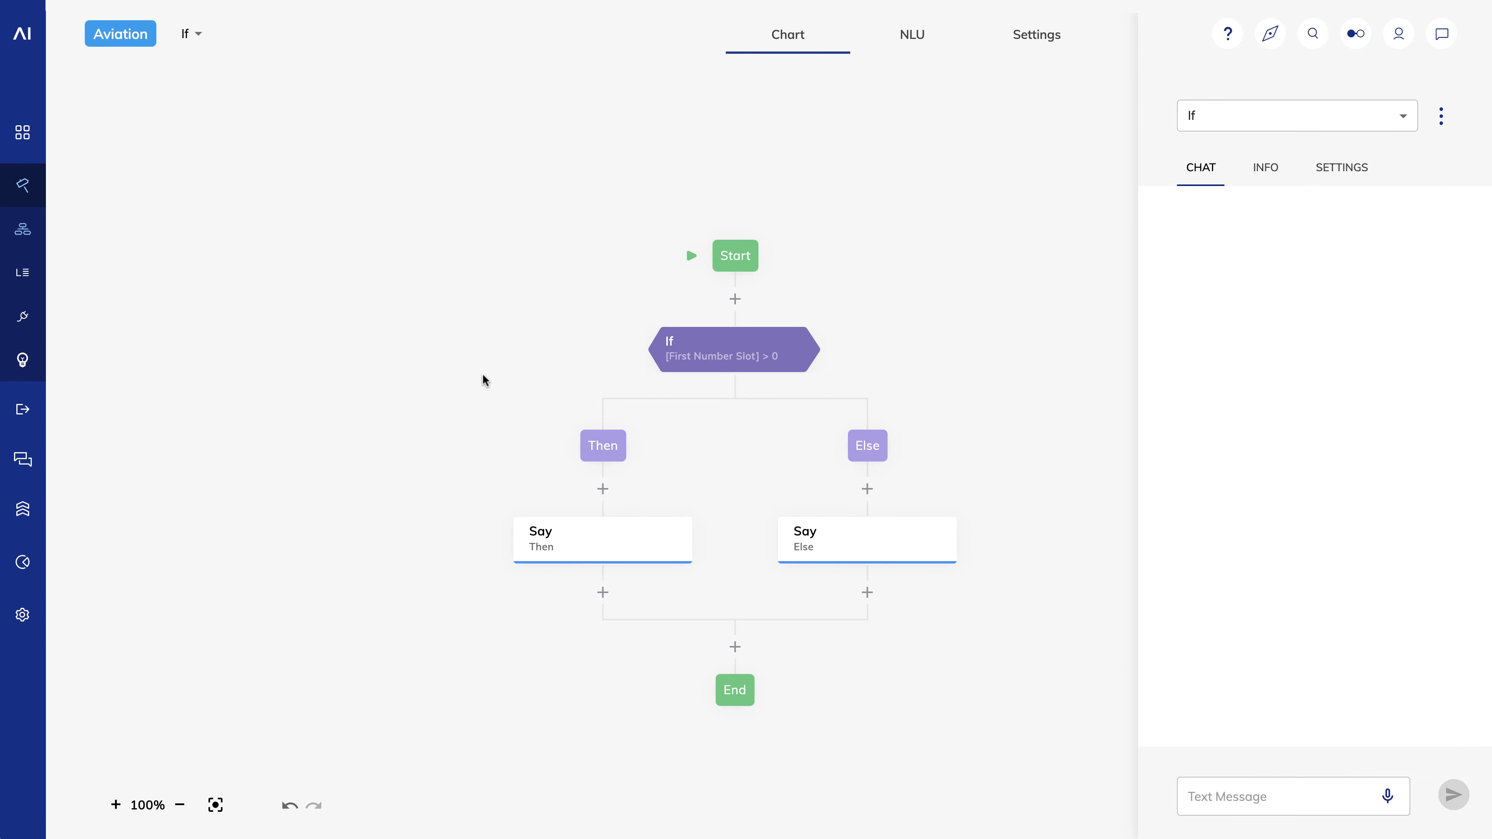
Step: Set the If node's condition to the First Name profile token with the "exists" operator and save the node
{"action": "left_click", "coordinate": [735, 347]}
{"action": "left_click", "coordinate": [996, 209]}
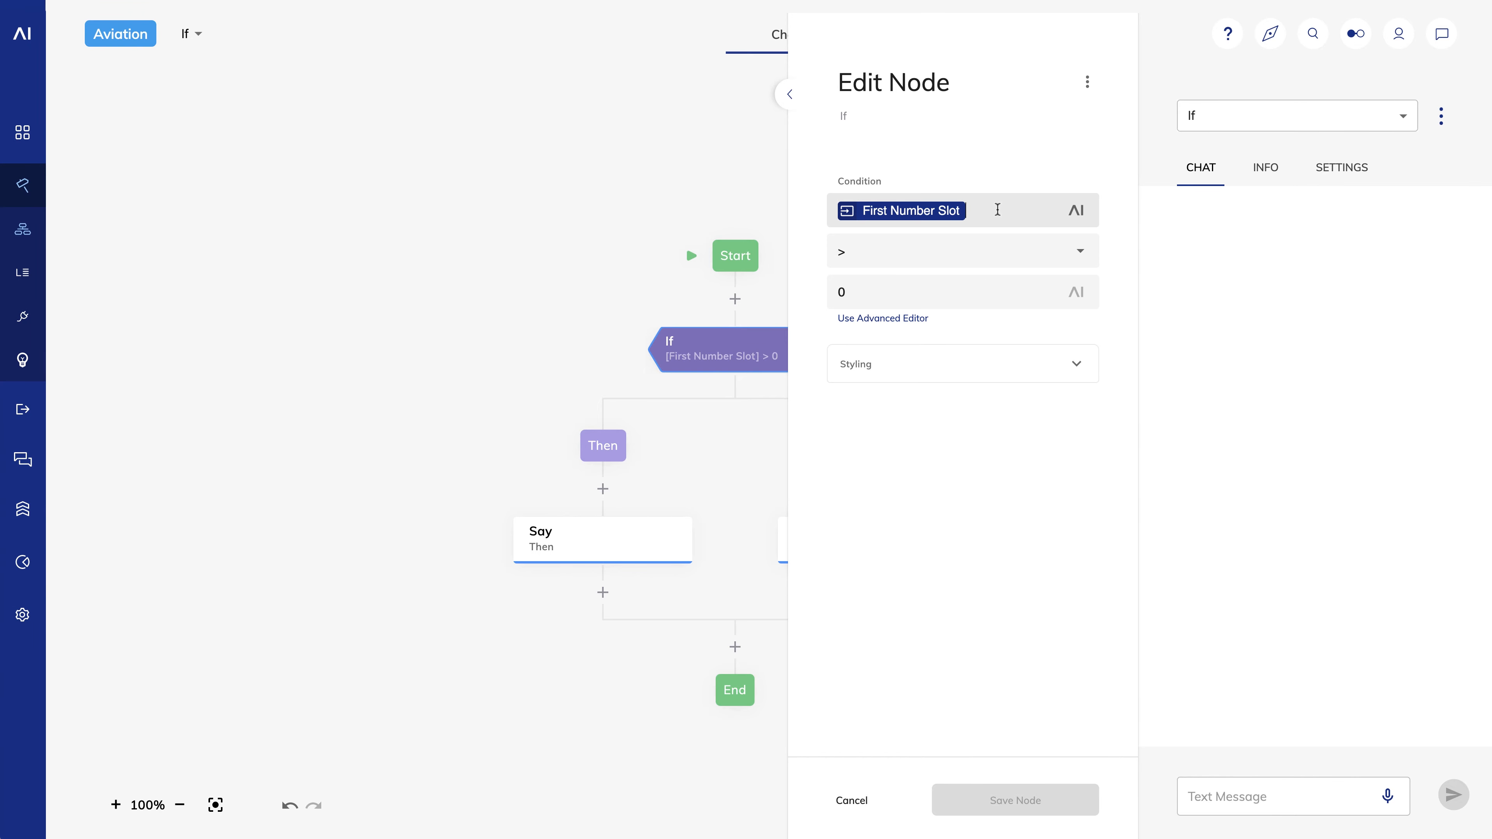
{"action": "key", "text": "BackSpace"}
{"action": "left_click", "coordinate": [1078, 210]}
{"action": "type", "text": "fir"}
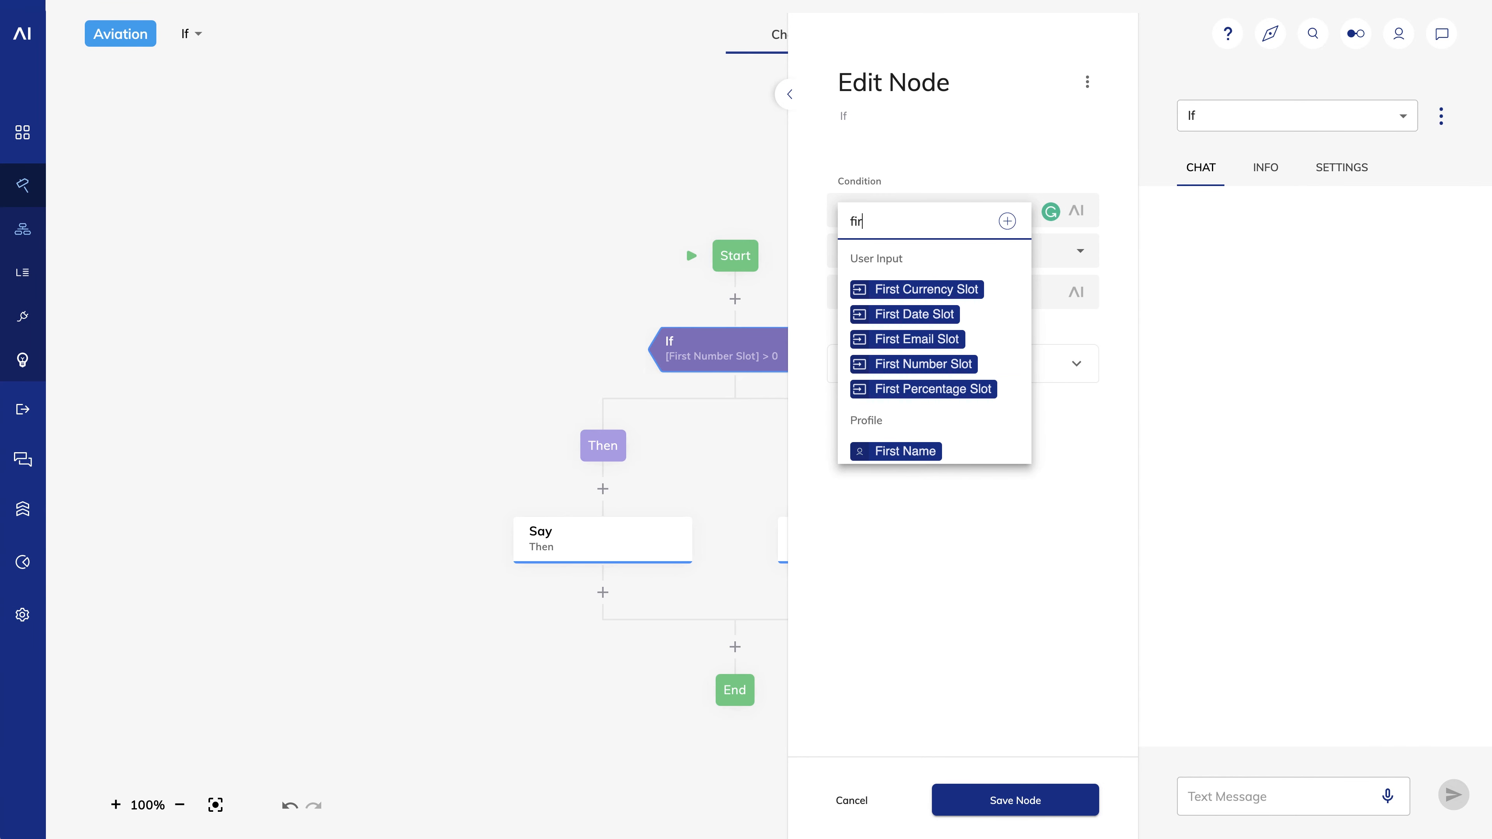
{"action": "left_click", "coordinate": [891, 450]}
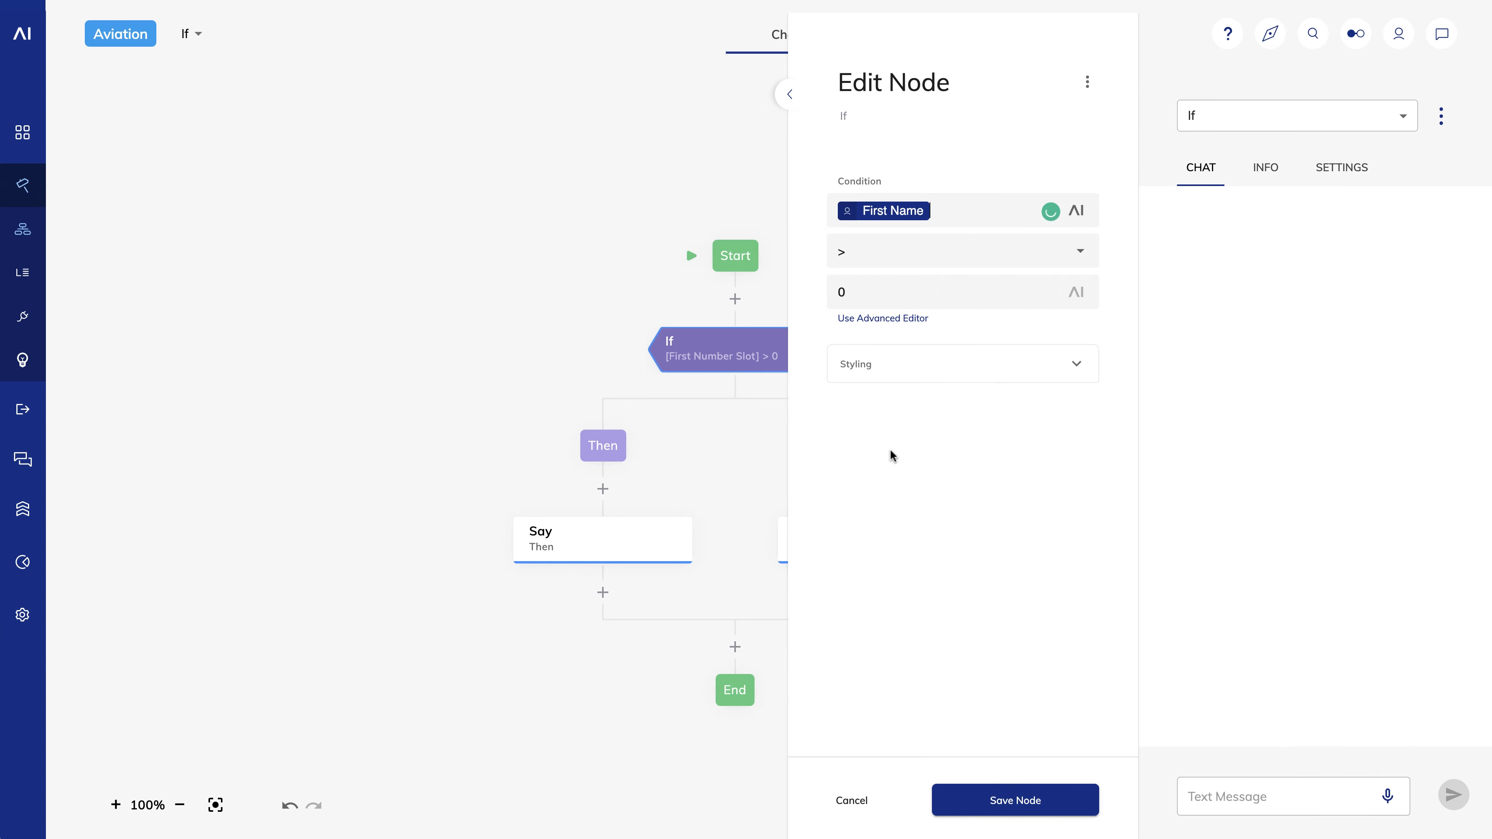
{"action": "left_click", "coordinate": [1080, 251]}
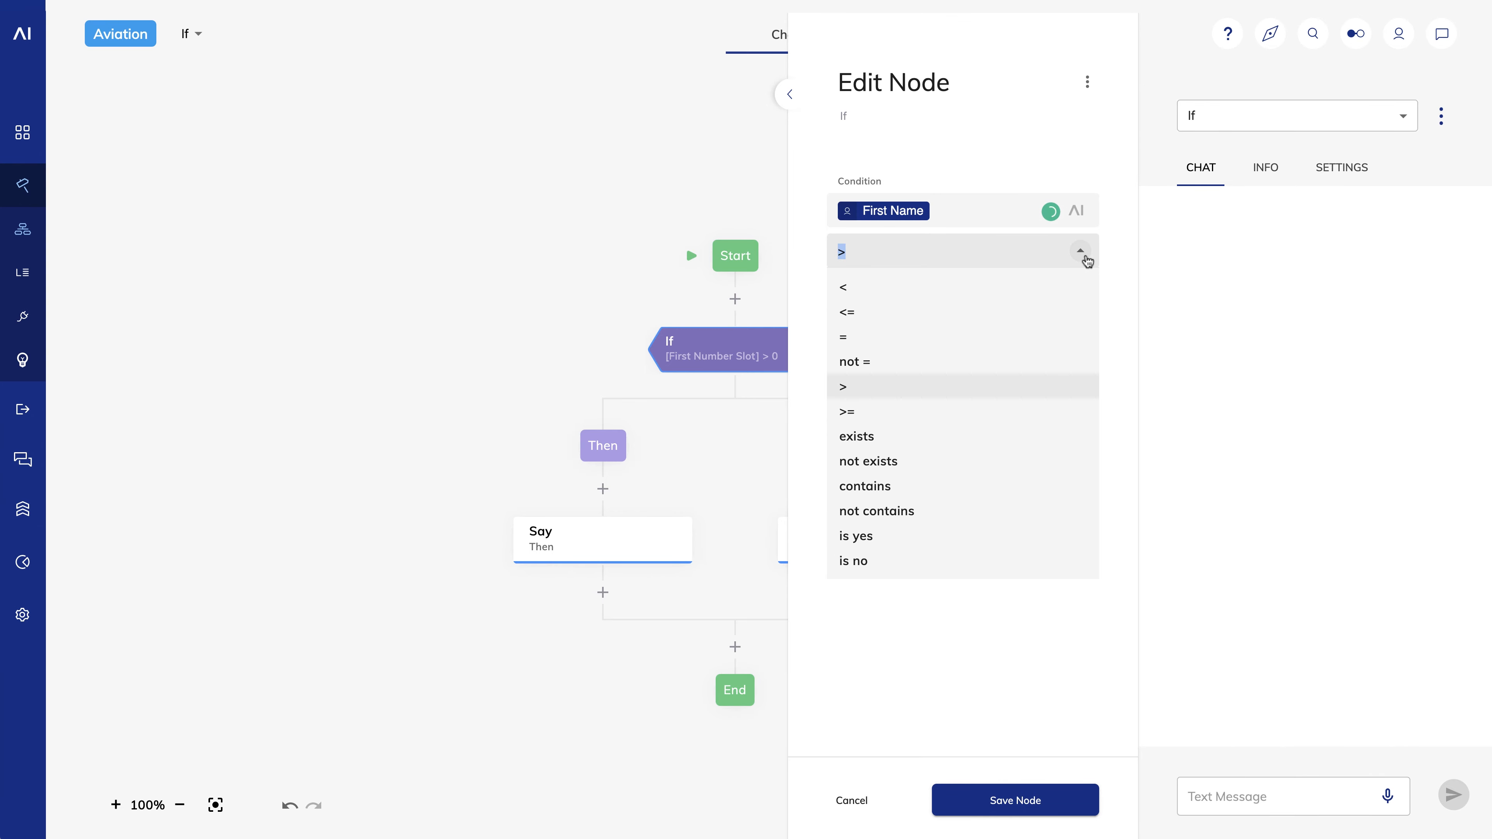
{"action": "left_click", "coordinate": [963, 438]}
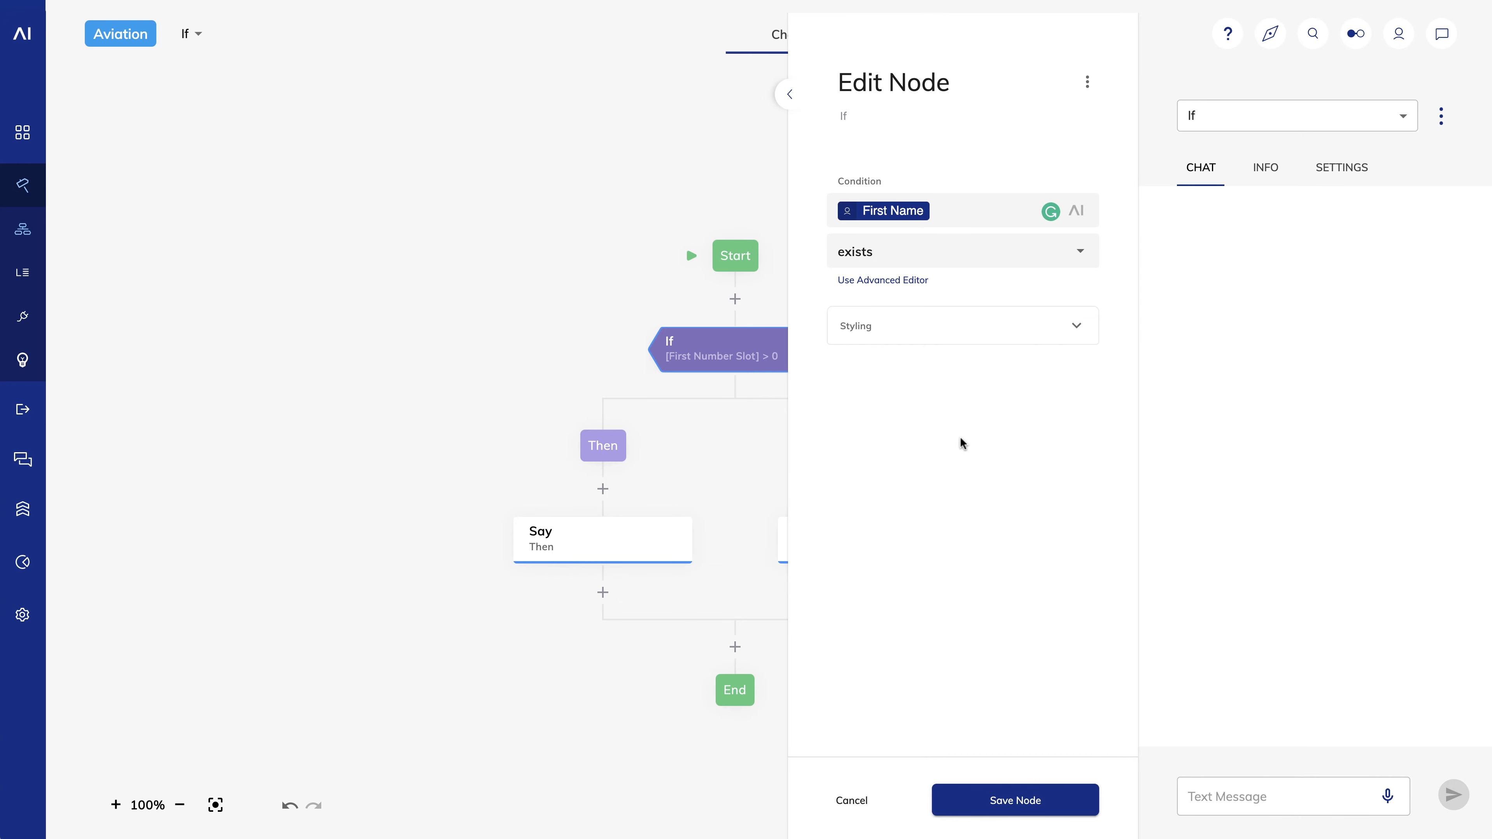
{"action": "left_click", "coordinate": [987, 801]}
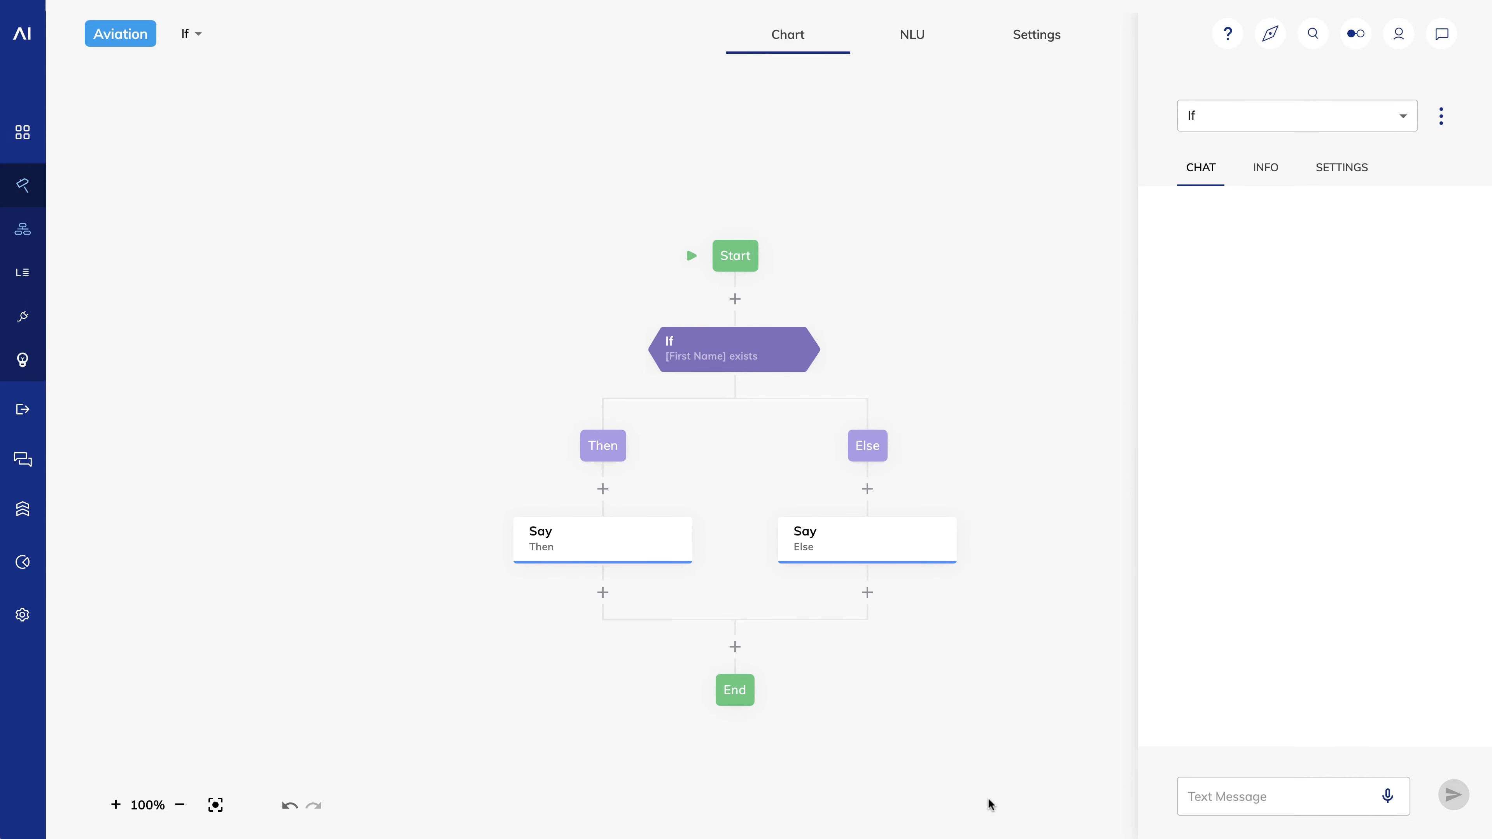
Step: Test the First Name condition by sending "hi" in the chat
{"action": "left_click", "coordinate": [1238, 805]}
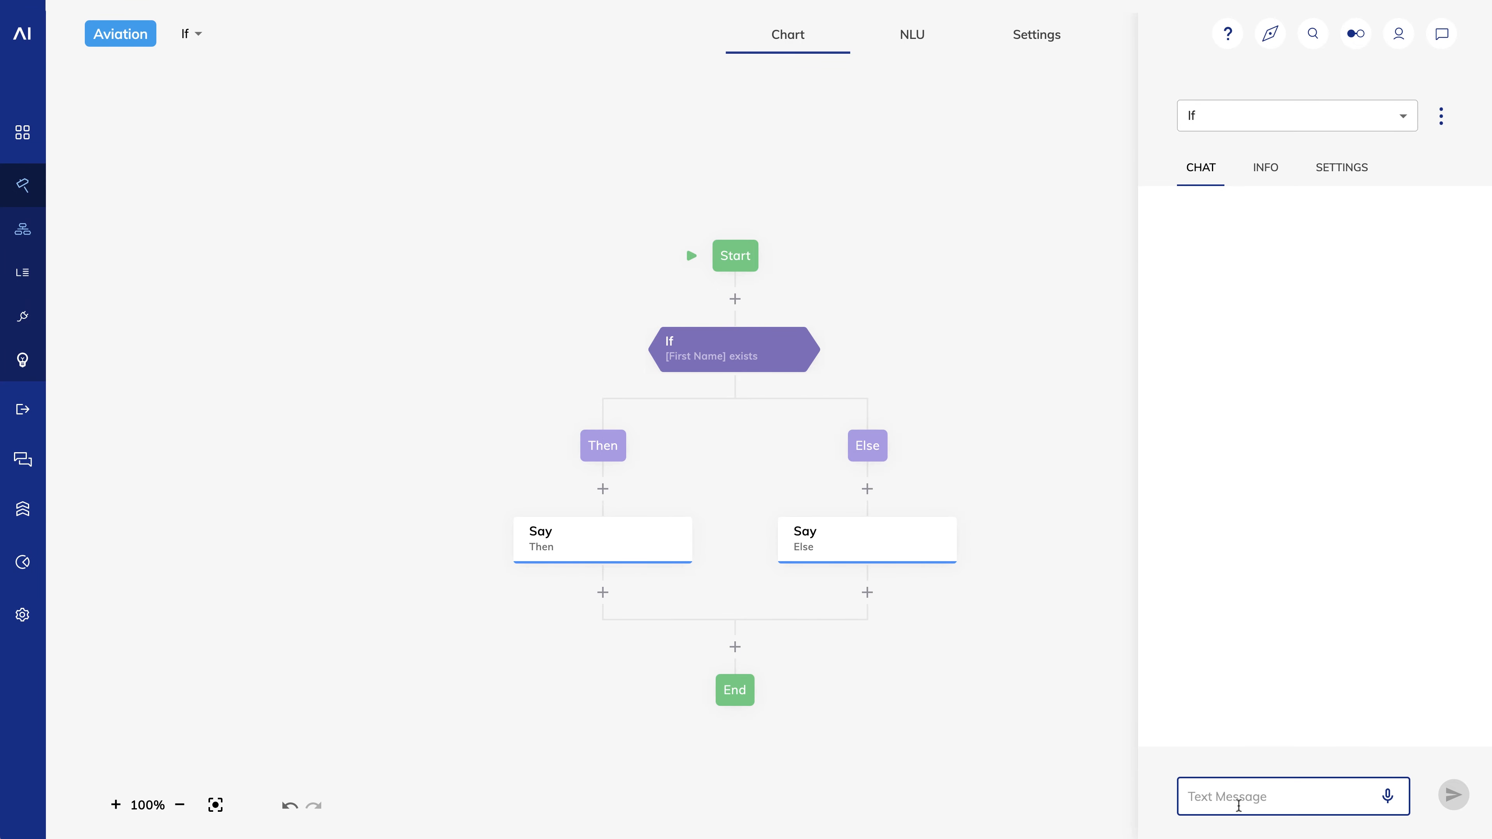
{"action": "type", "text": "hi"}
{"action": "key", "text": "Return"}
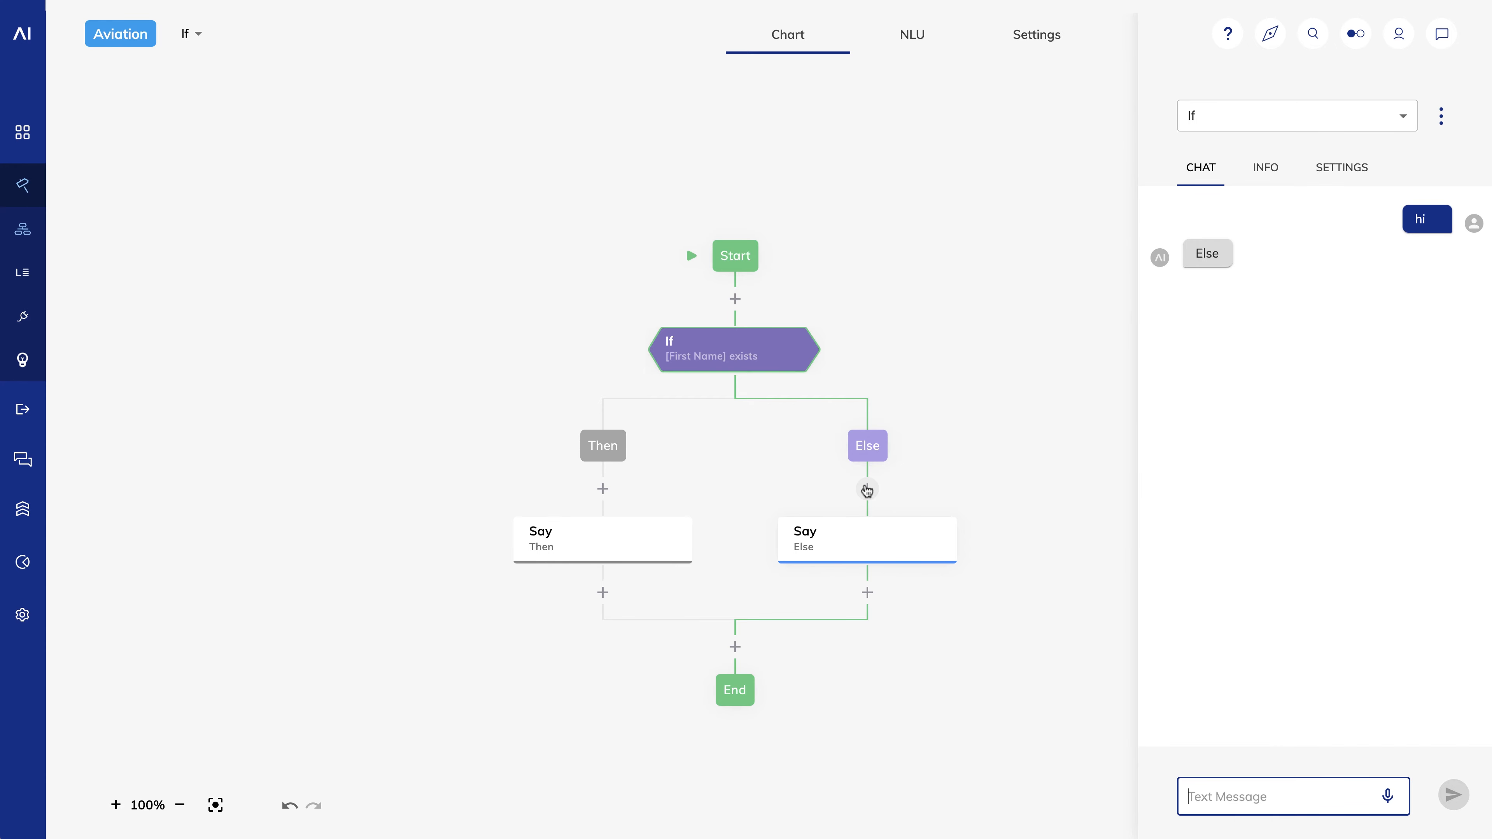
Step: Replace the Say node in the Else branch with a new Question node
{"action": "right_click", "coordinate": [868, 543]}
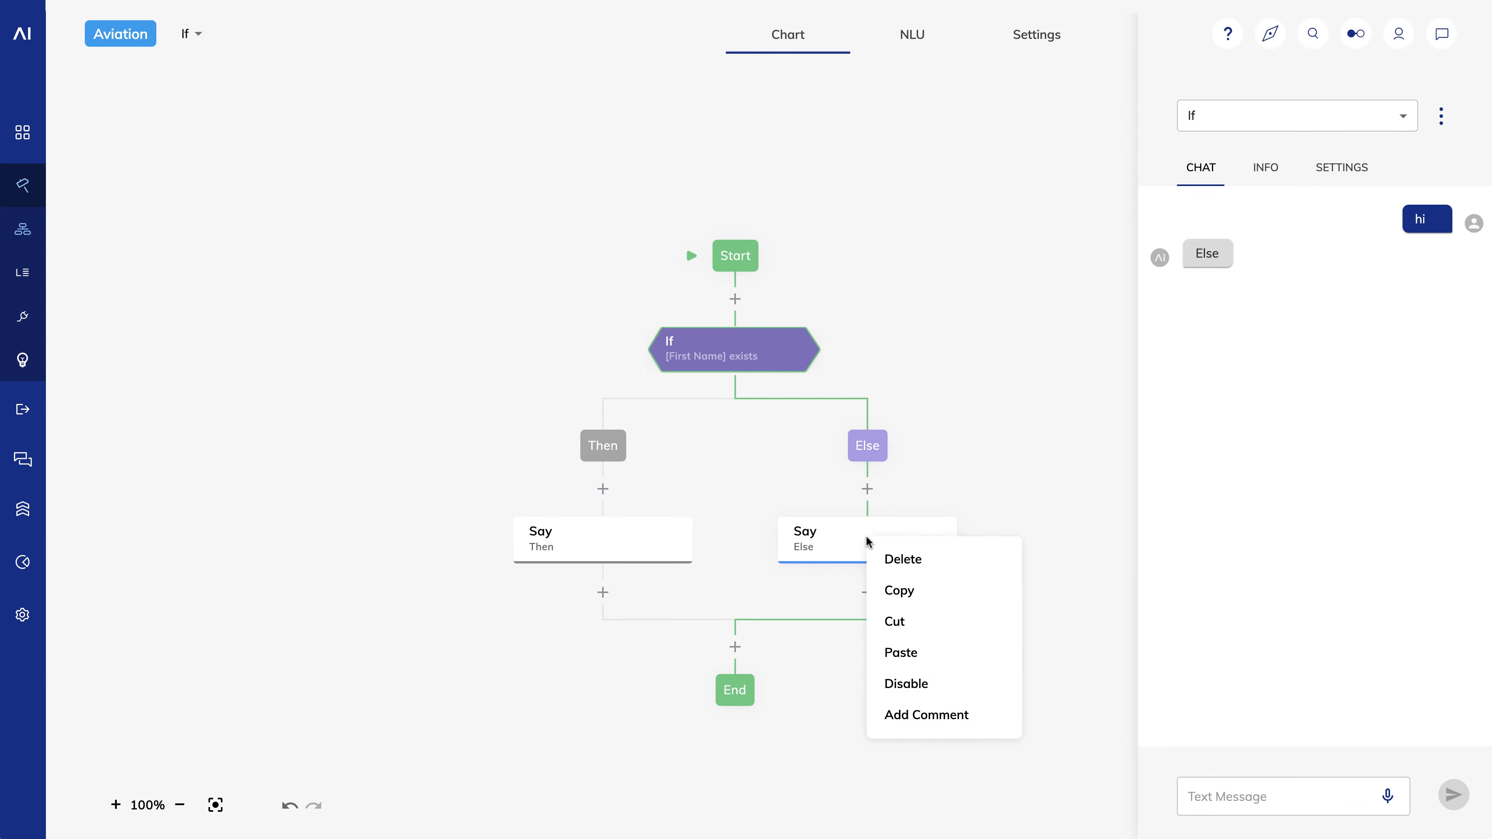
{"action": "left_click", "coordinate": [891, 565]}
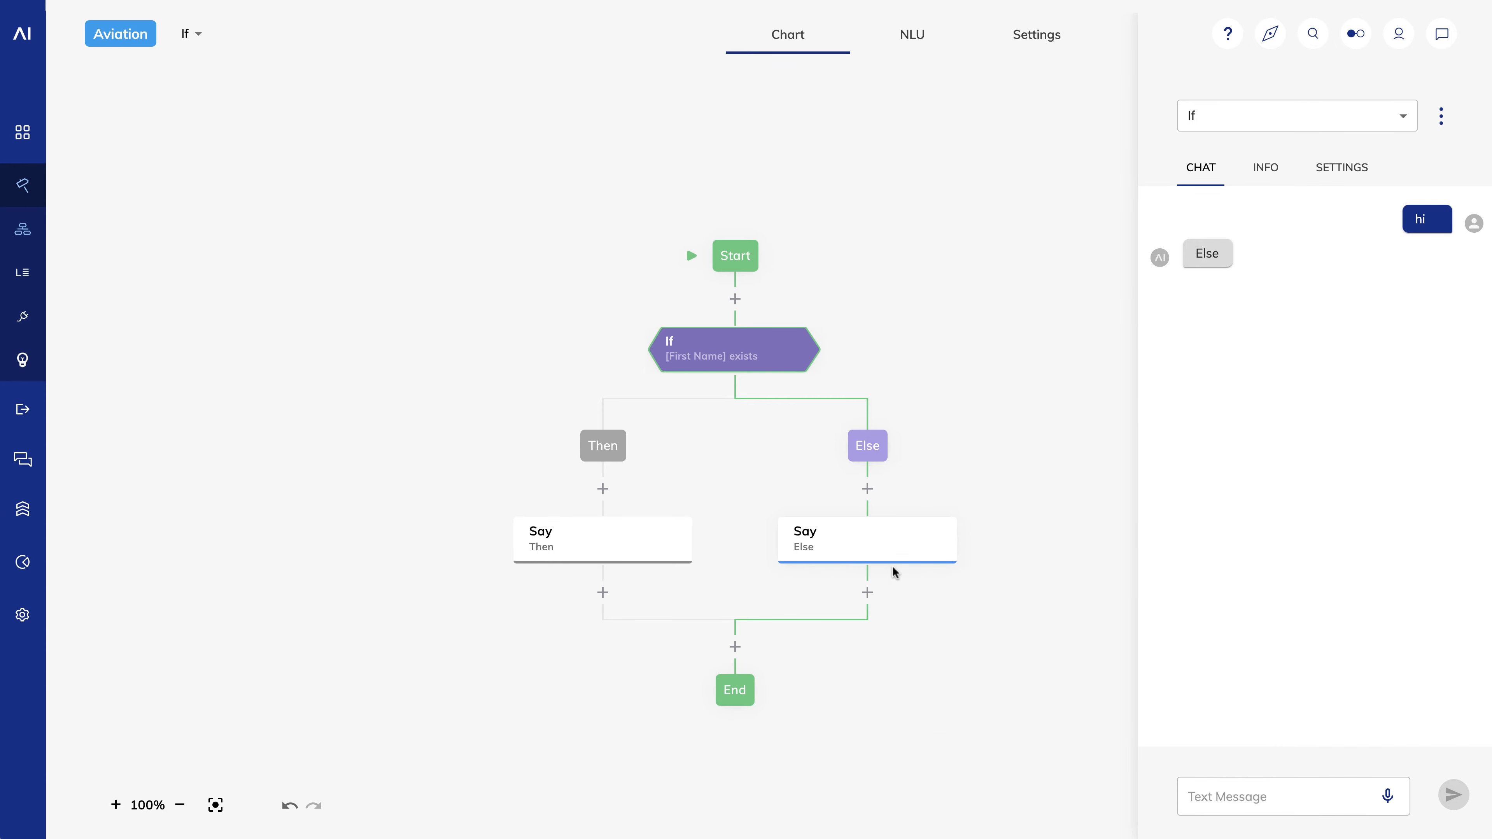
{"action": "left_click", "coordinate": [867, 489]}
{"action": "left_click", "coordinate": [929, 601]}
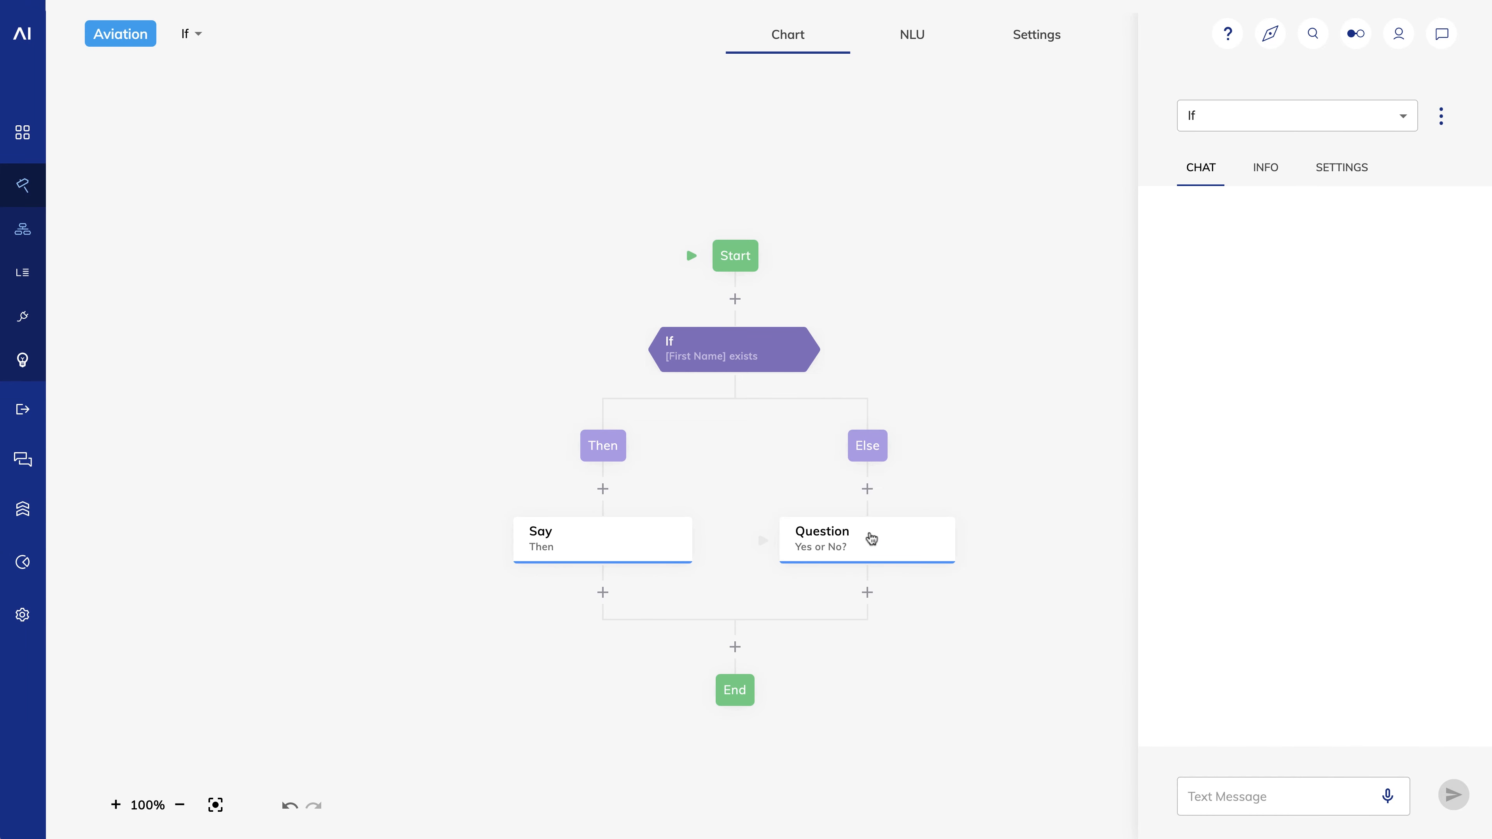
Step: Change the Else branch's Question node to type Text and set its text to "What is your first name?"
{"action": "left_click", "coordinate": [871, 538]}
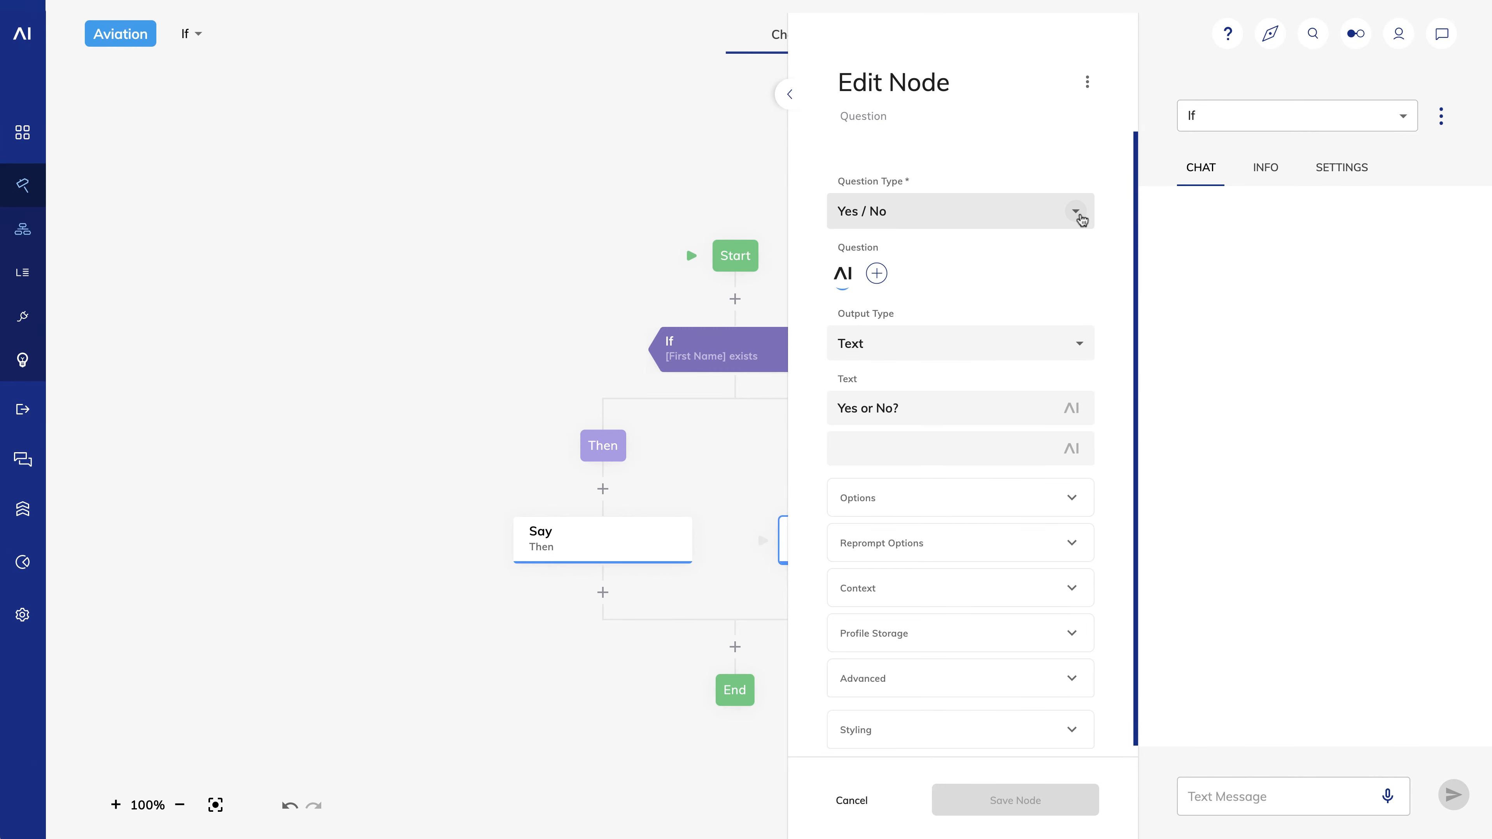
{"action": "left_click", "coordinate": [1081, 219]}
{"action": "left_click", "coordinate": [896, 250]}
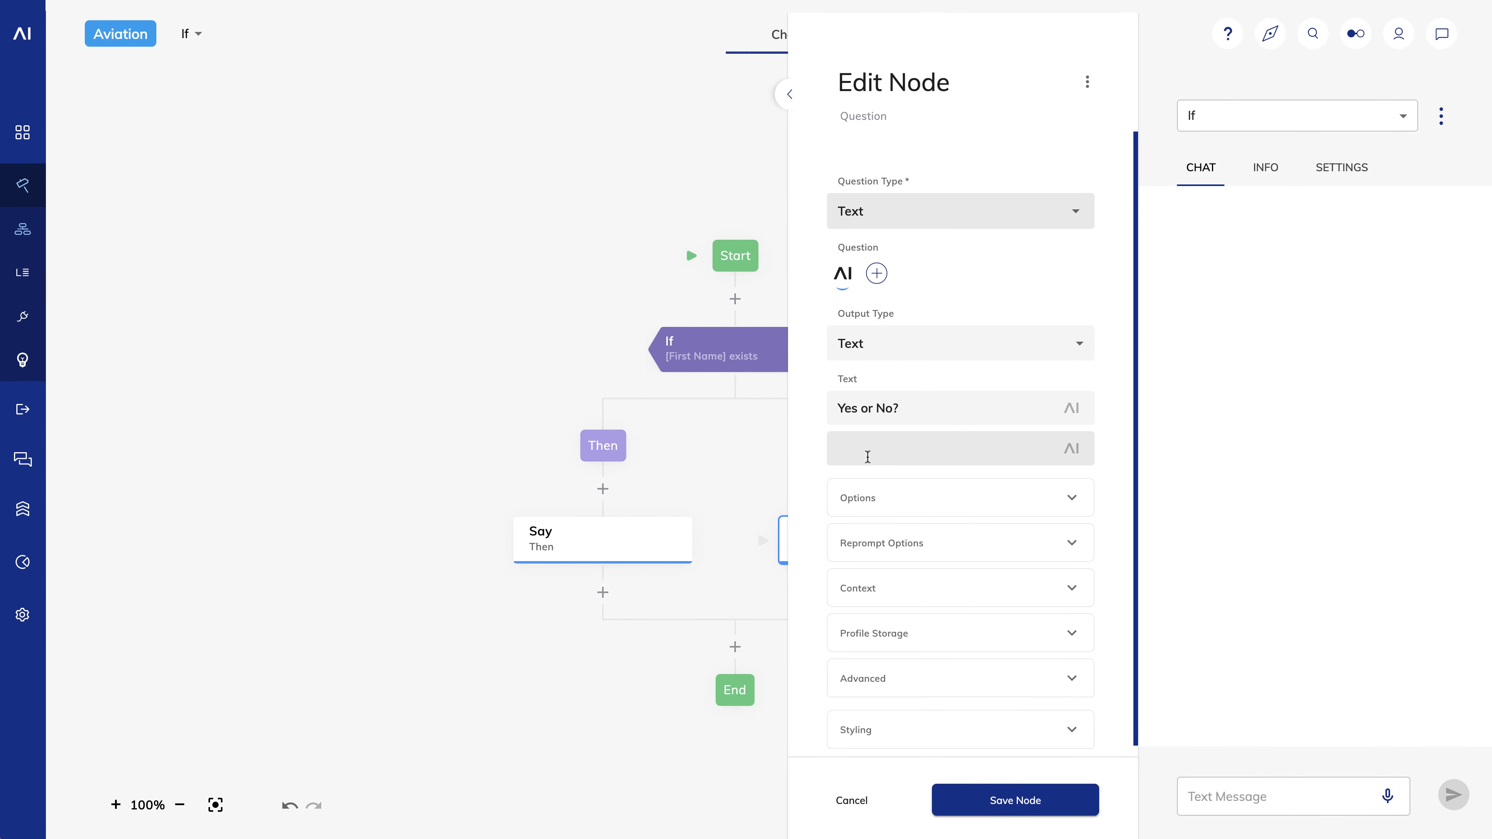
{"action": "left_click_drag", "start_coordinate": [923, 402], "coordinate": [755, 405]}
{"action": "type", "text": "Wh"}
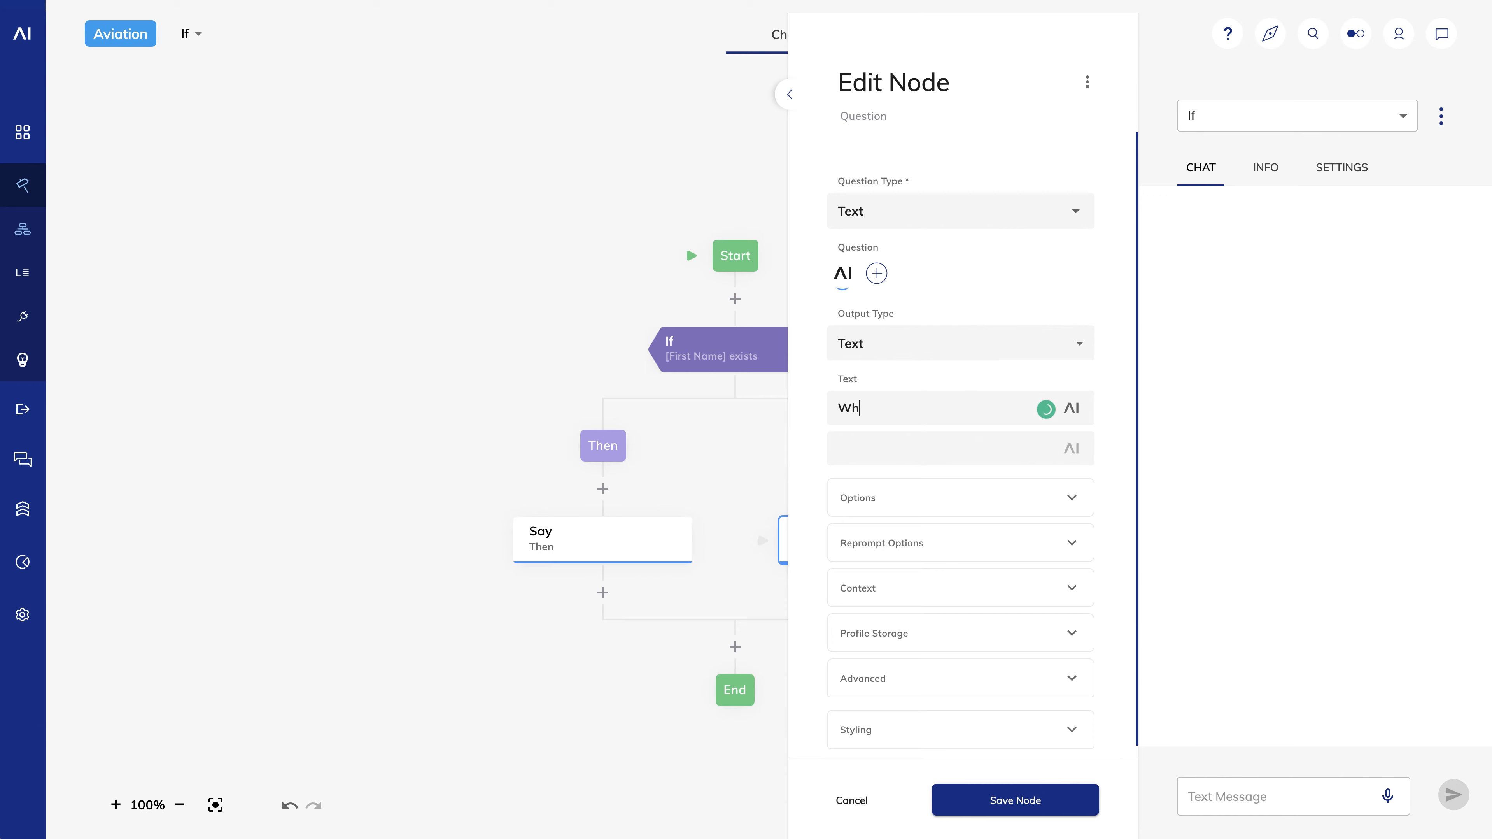
{"action": "type", "text": "at is your first name?"}
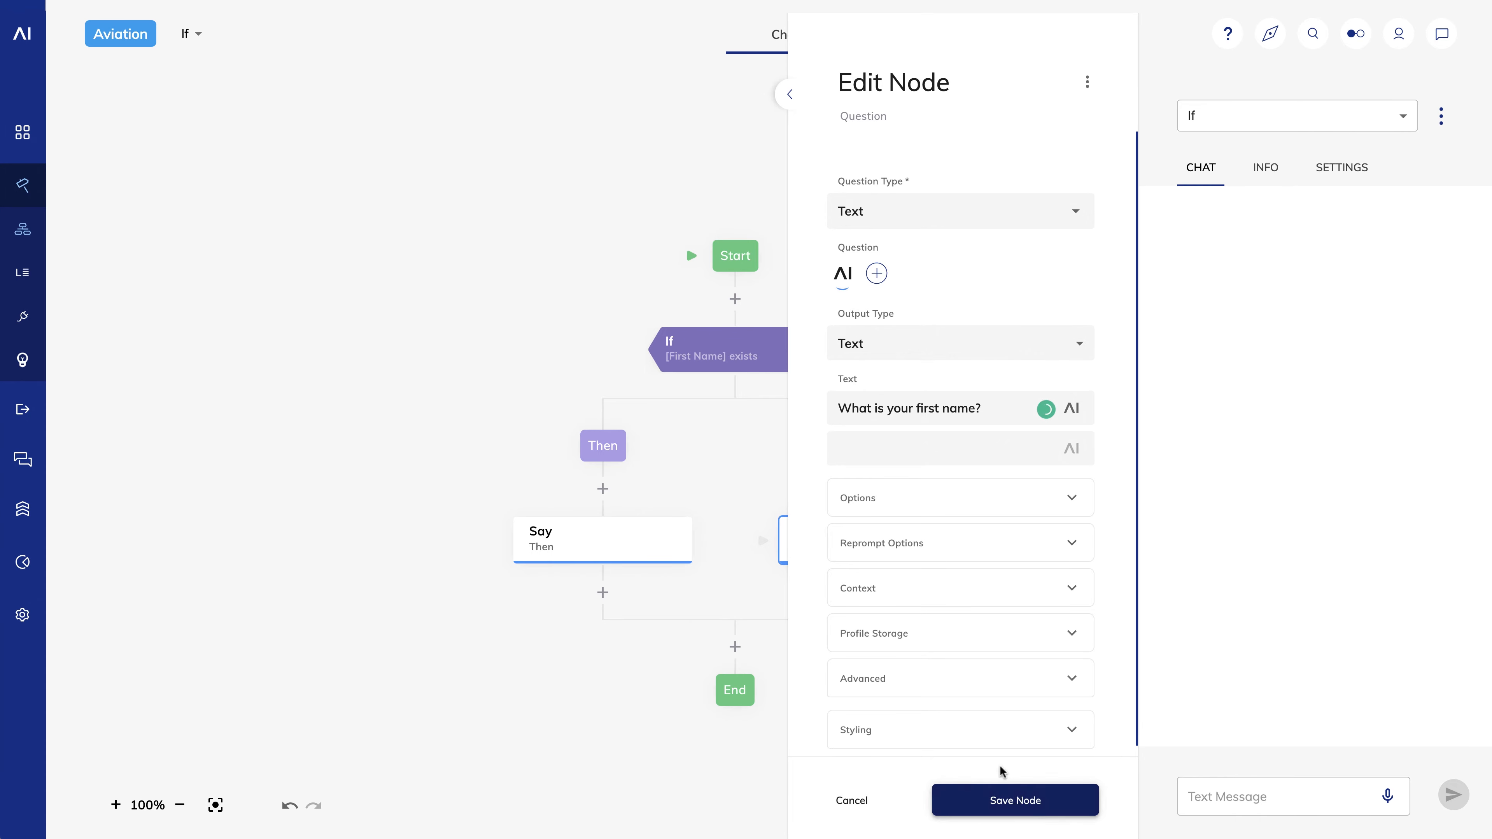
Step: Enable writing the question's result to the contact profile with the profile key "firstname" and save the node
{"action": "scroll", "coordinate": [986, 745], "scroll_direction": "down", "scroll_amount": 1}
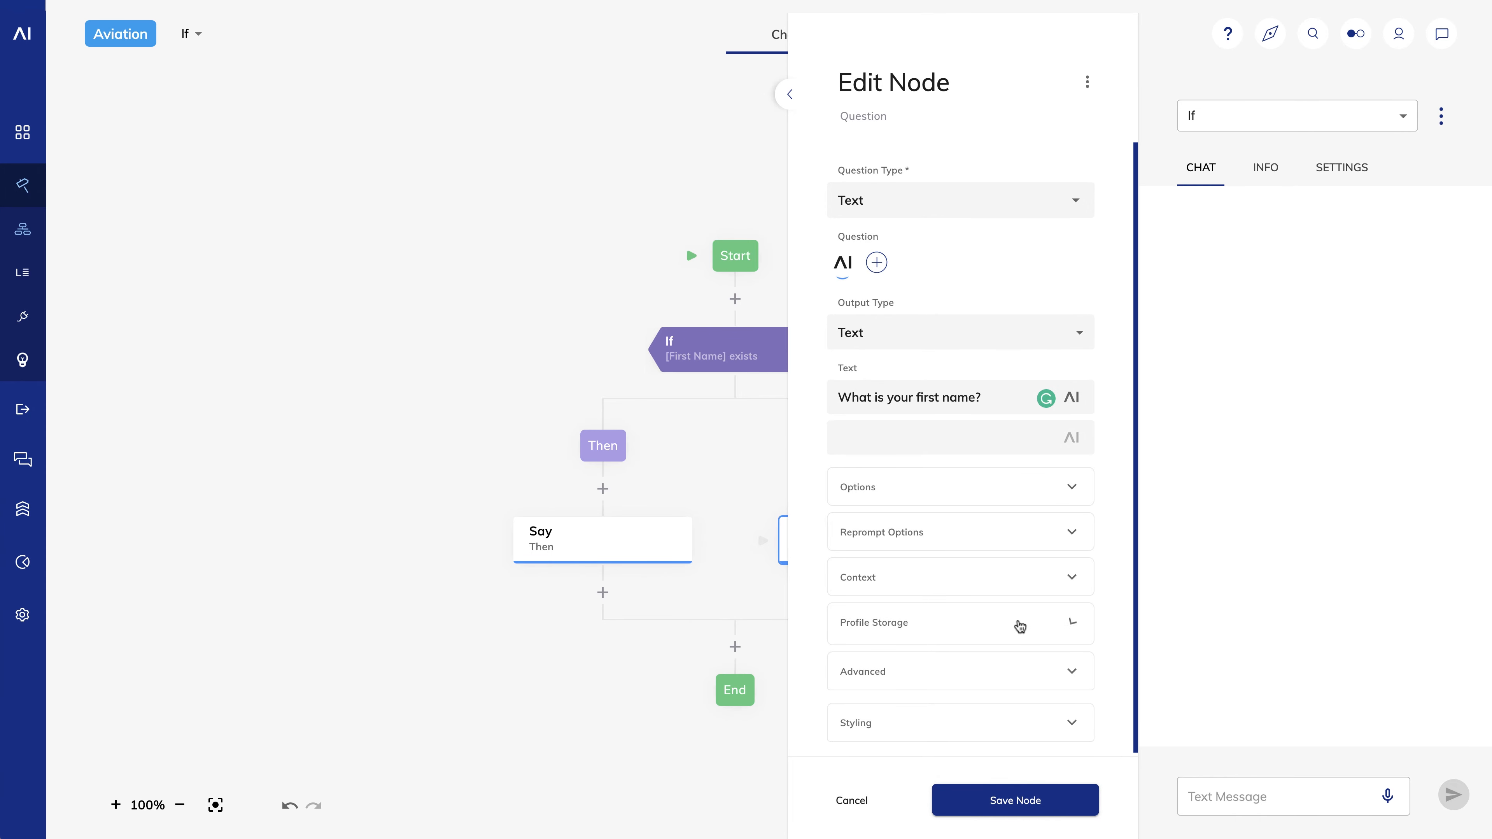
{"action": "left_click", "coordinate": [1060, 610]}
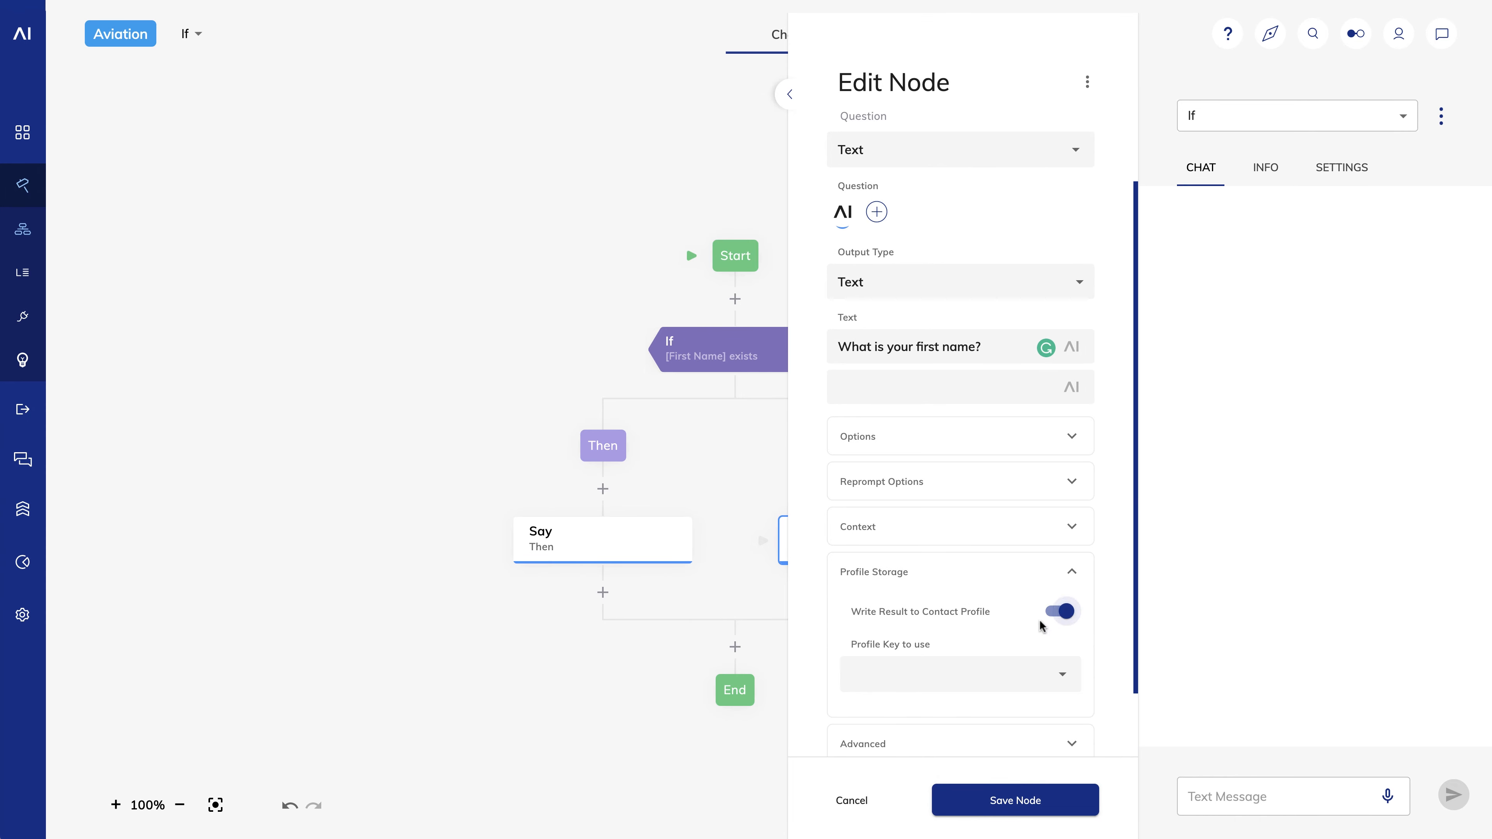
{"action": "left_click", "coordinate": [1063, 676]}
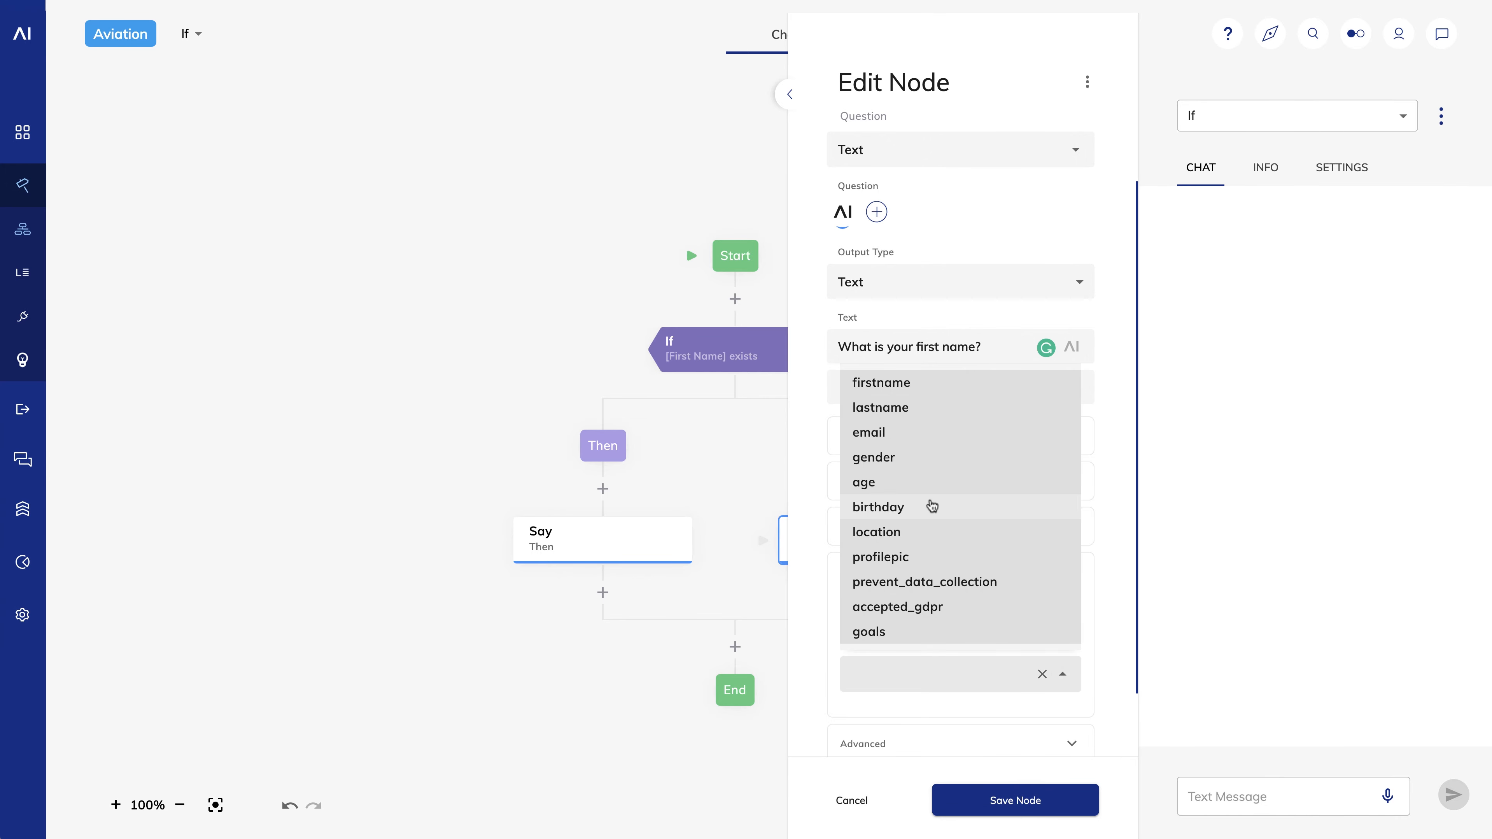
{"action": "left_click", "coordinate": [897, 382]}
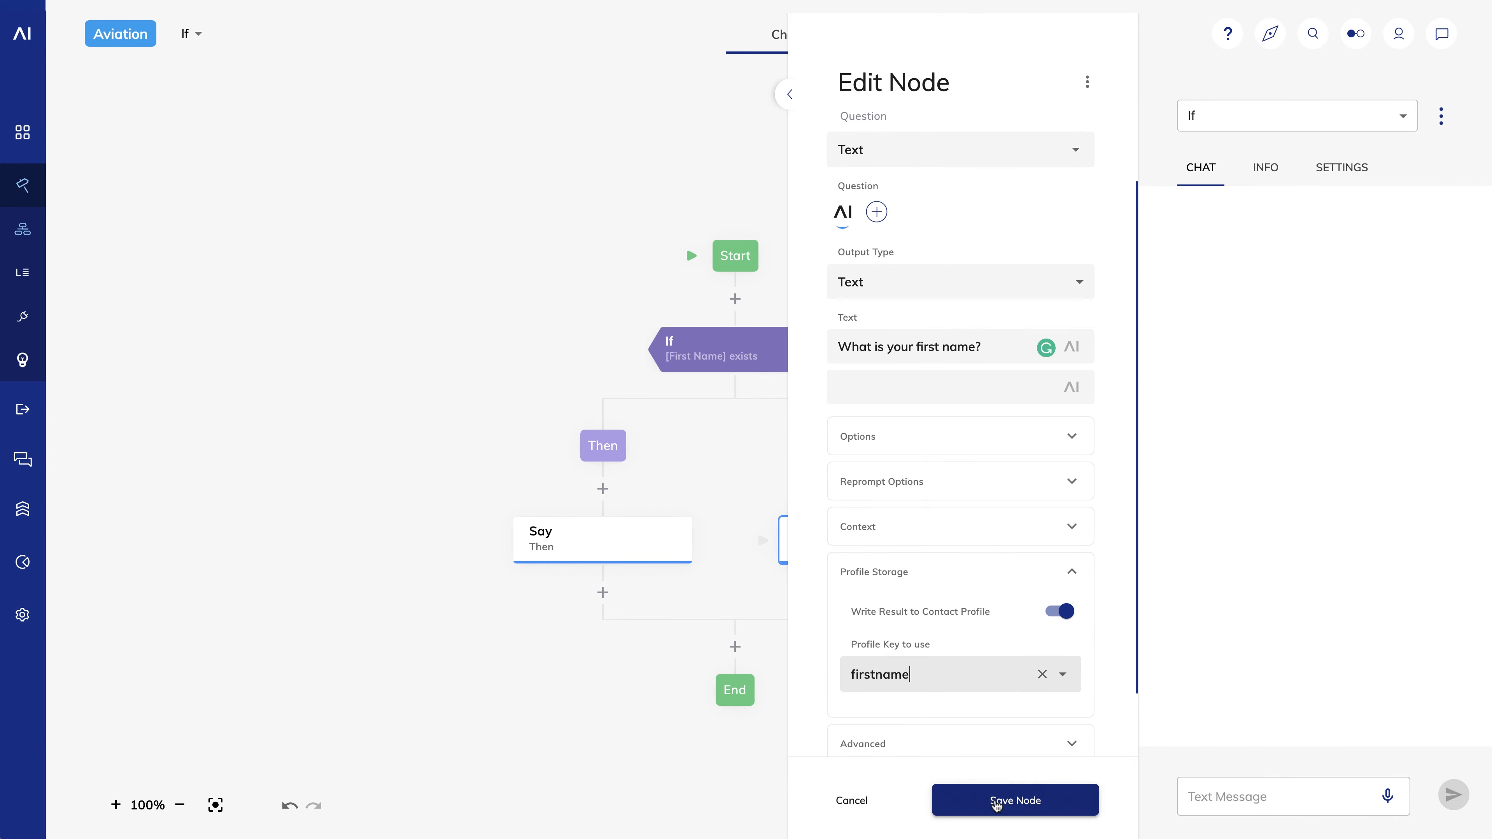
{"action": "left_click", "coordinate": [1008, 811]}
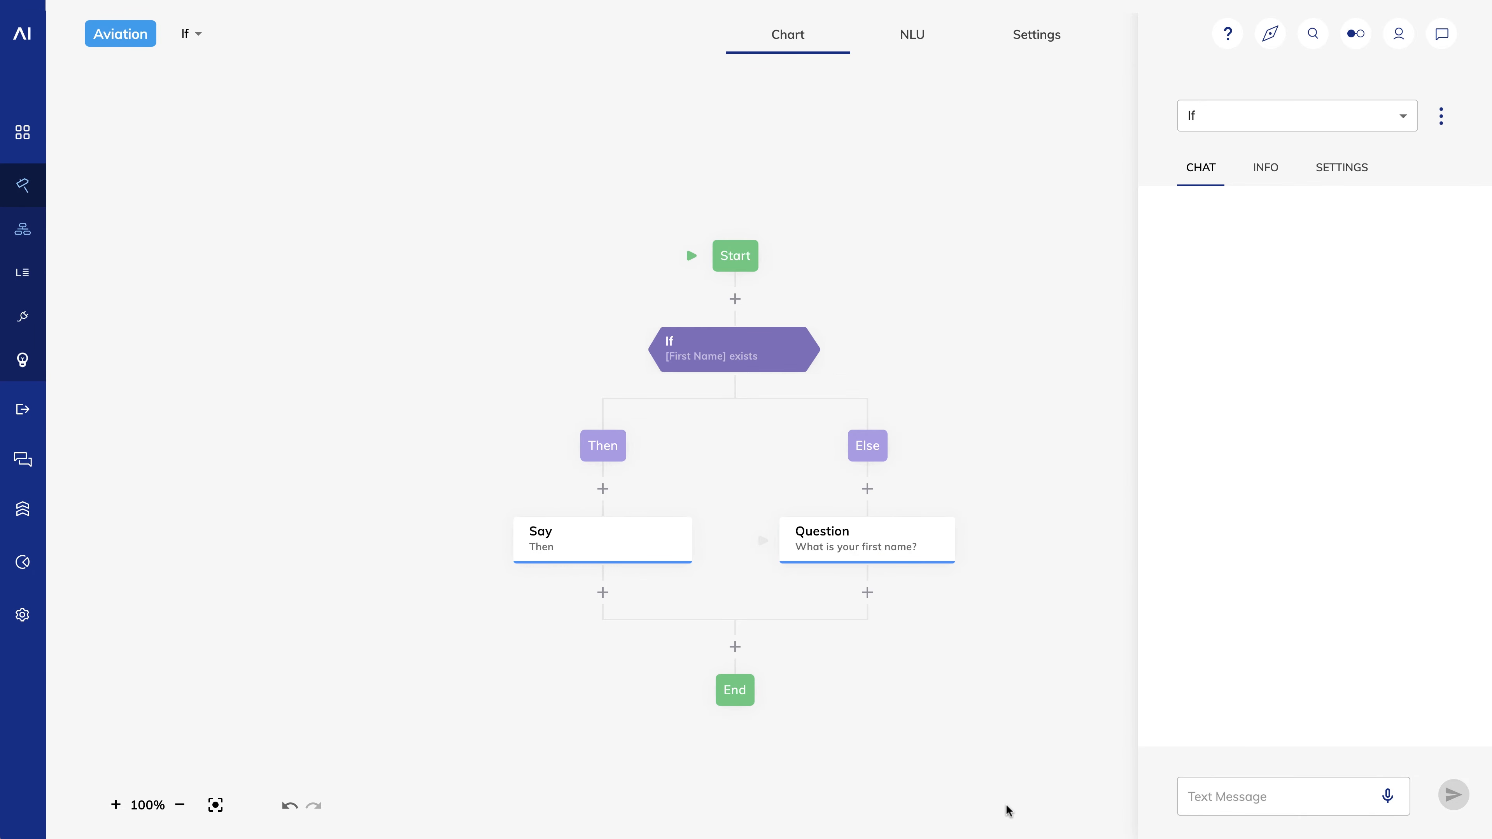
Step: Change the Then branch's Say text to "Hello" followed by the First Name profile token and save the node
{"action": "left_click", "coordinate": [580, 547]}
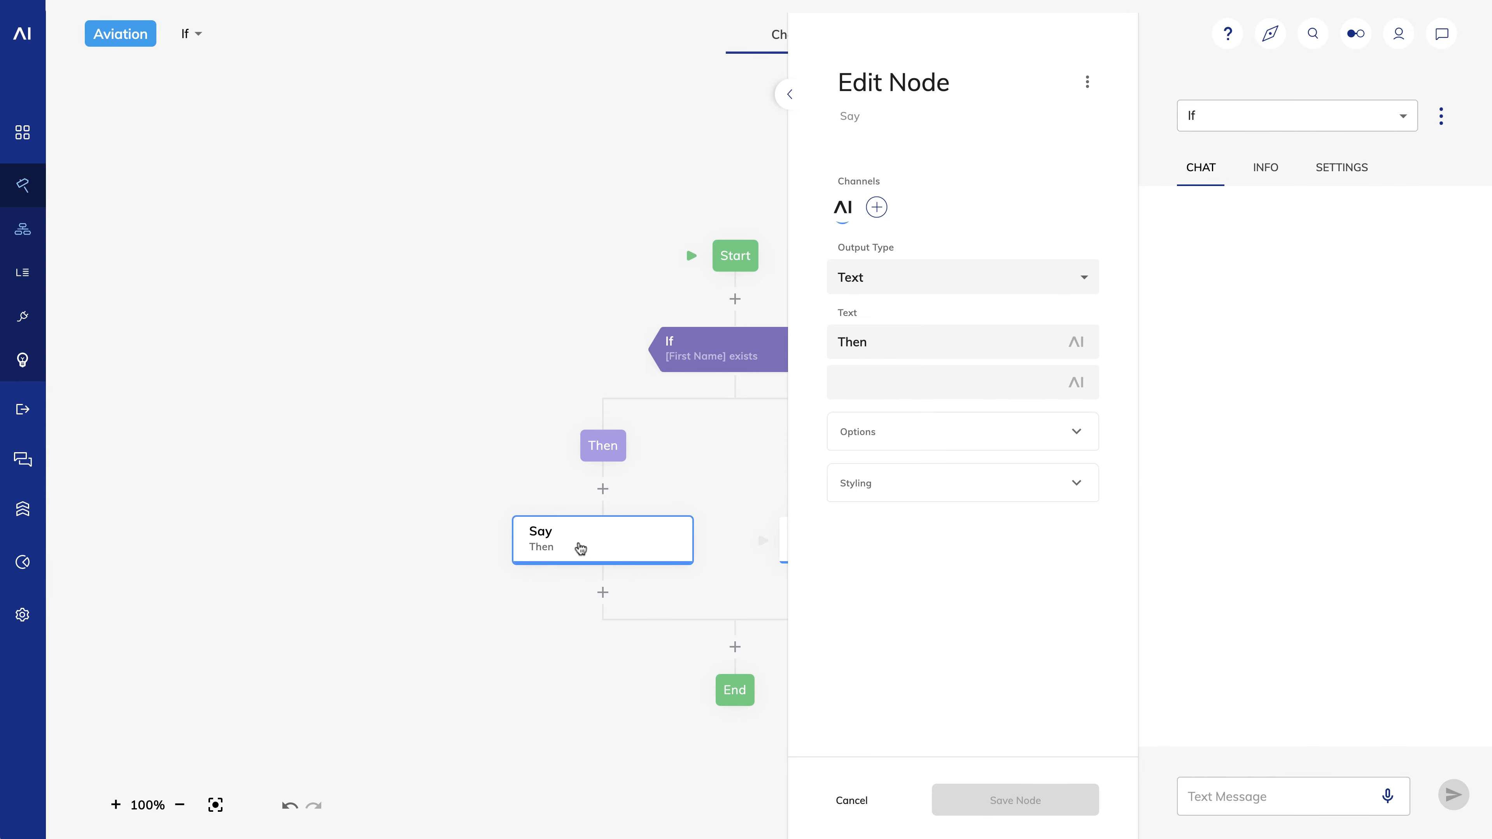
{"action": "left_click_drag", "start_coordinate": [880, 346], "coordinate": [813, 350]}
{"action": "type", "text": "Hello"}
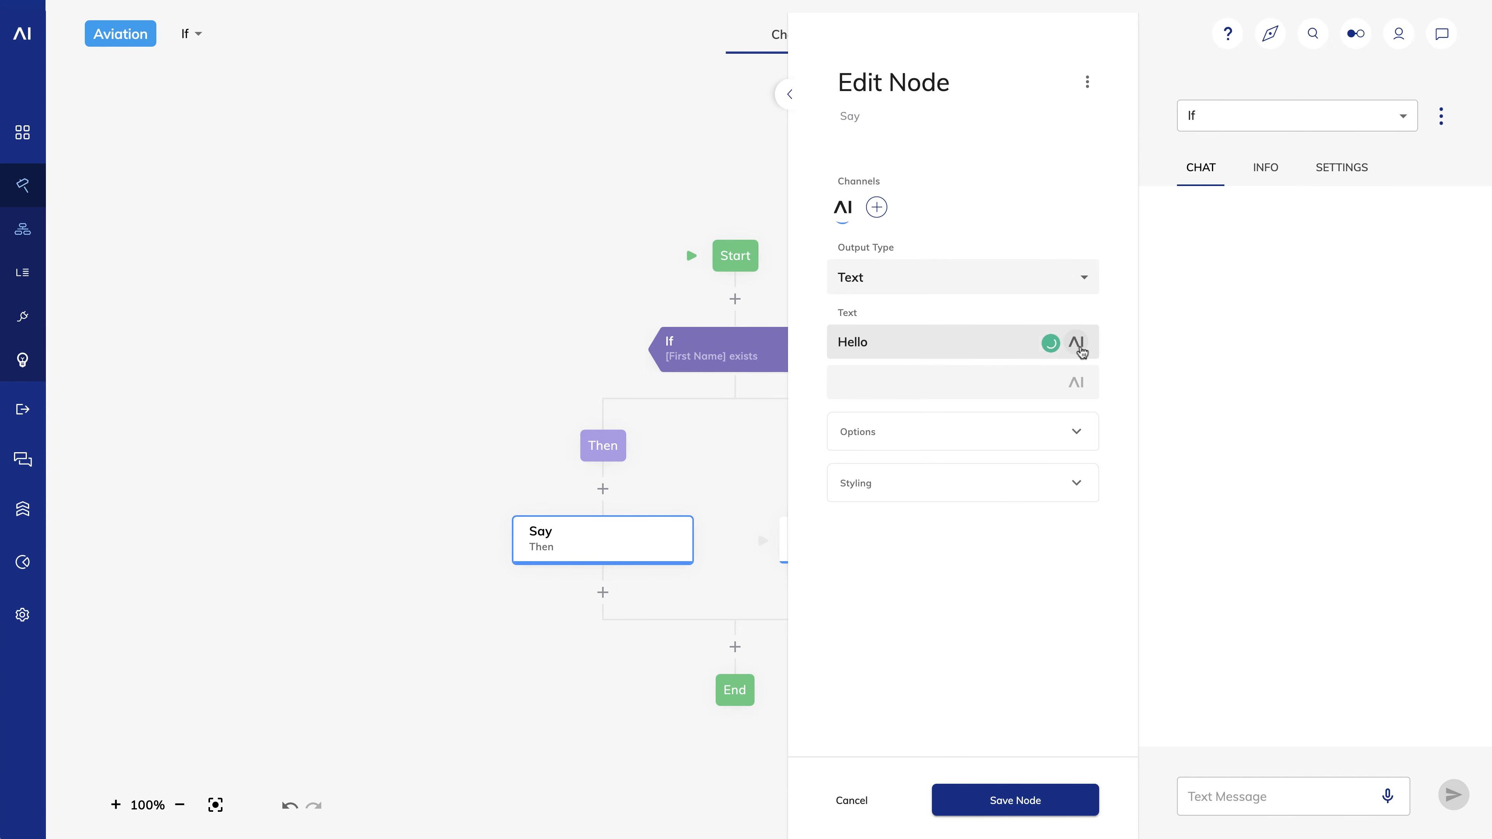
{"action": "left_click", "coordinate": [1076, 342]}
{"action": "type", "text": "fi"}
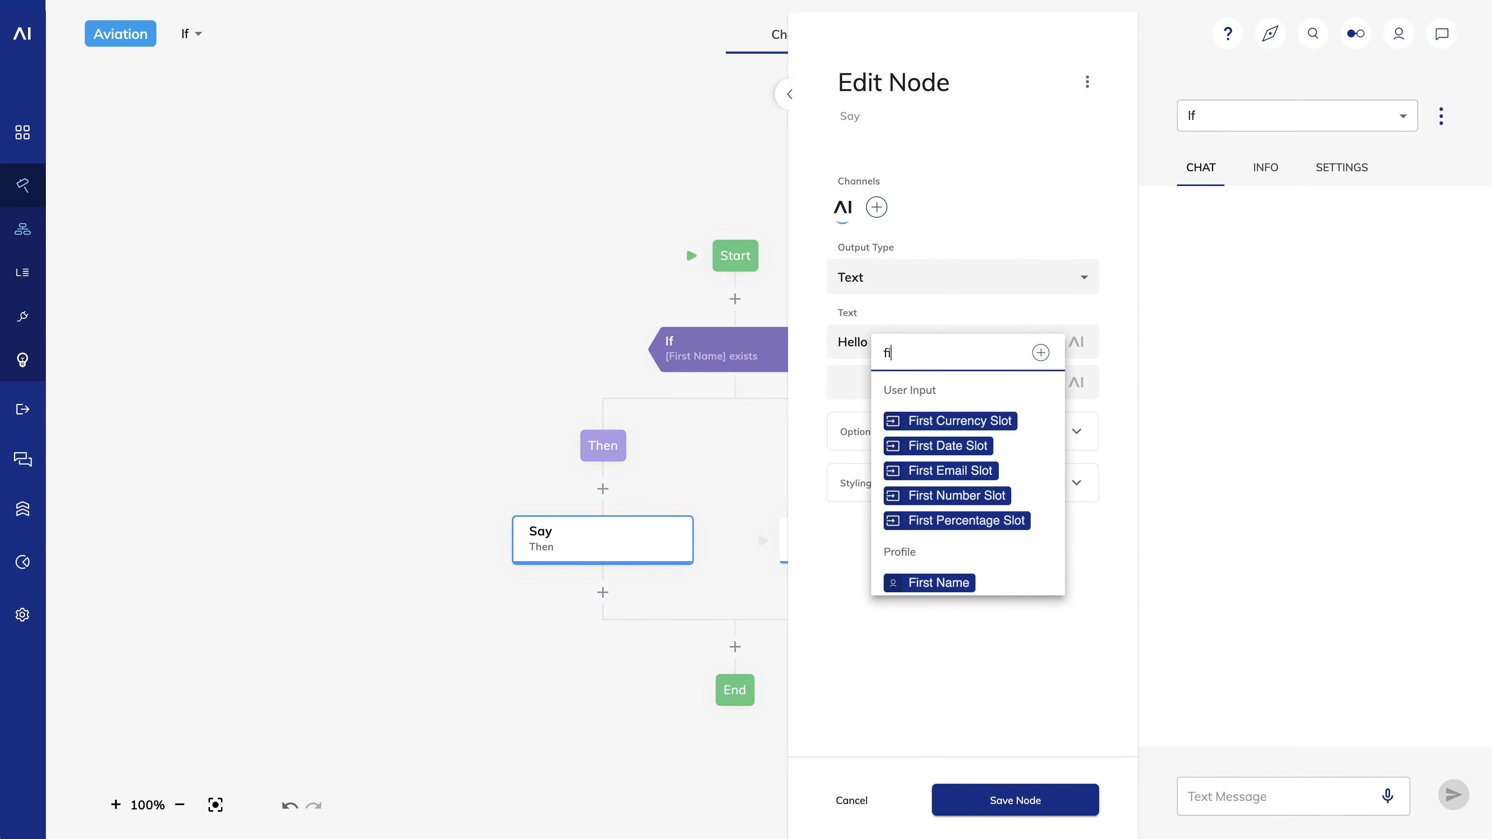
{"action": "left_click", "coordinate": [920, 582]}
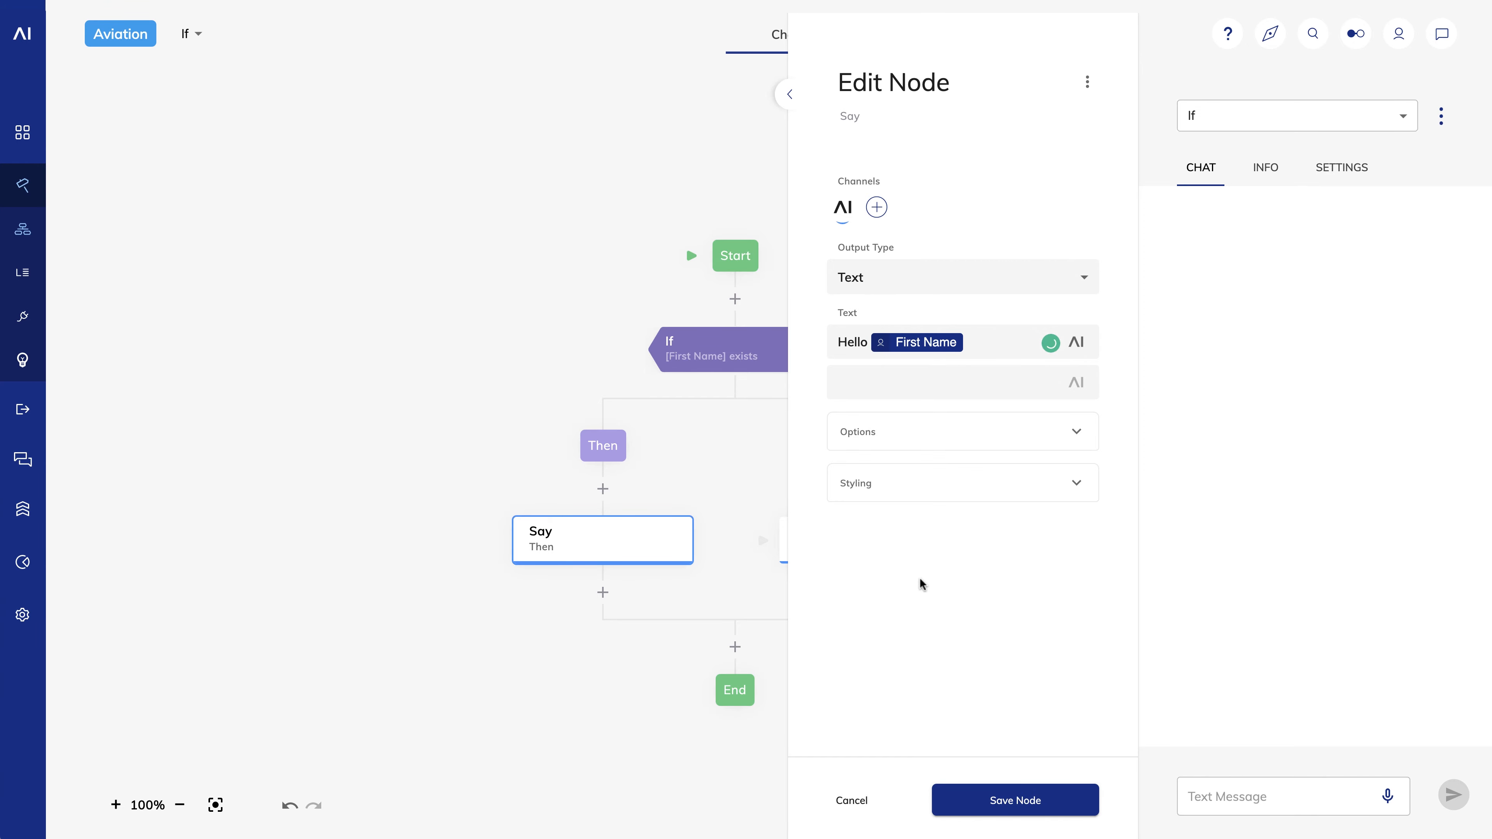
{"action": "left_click", "coordinate": [1029, 803]}
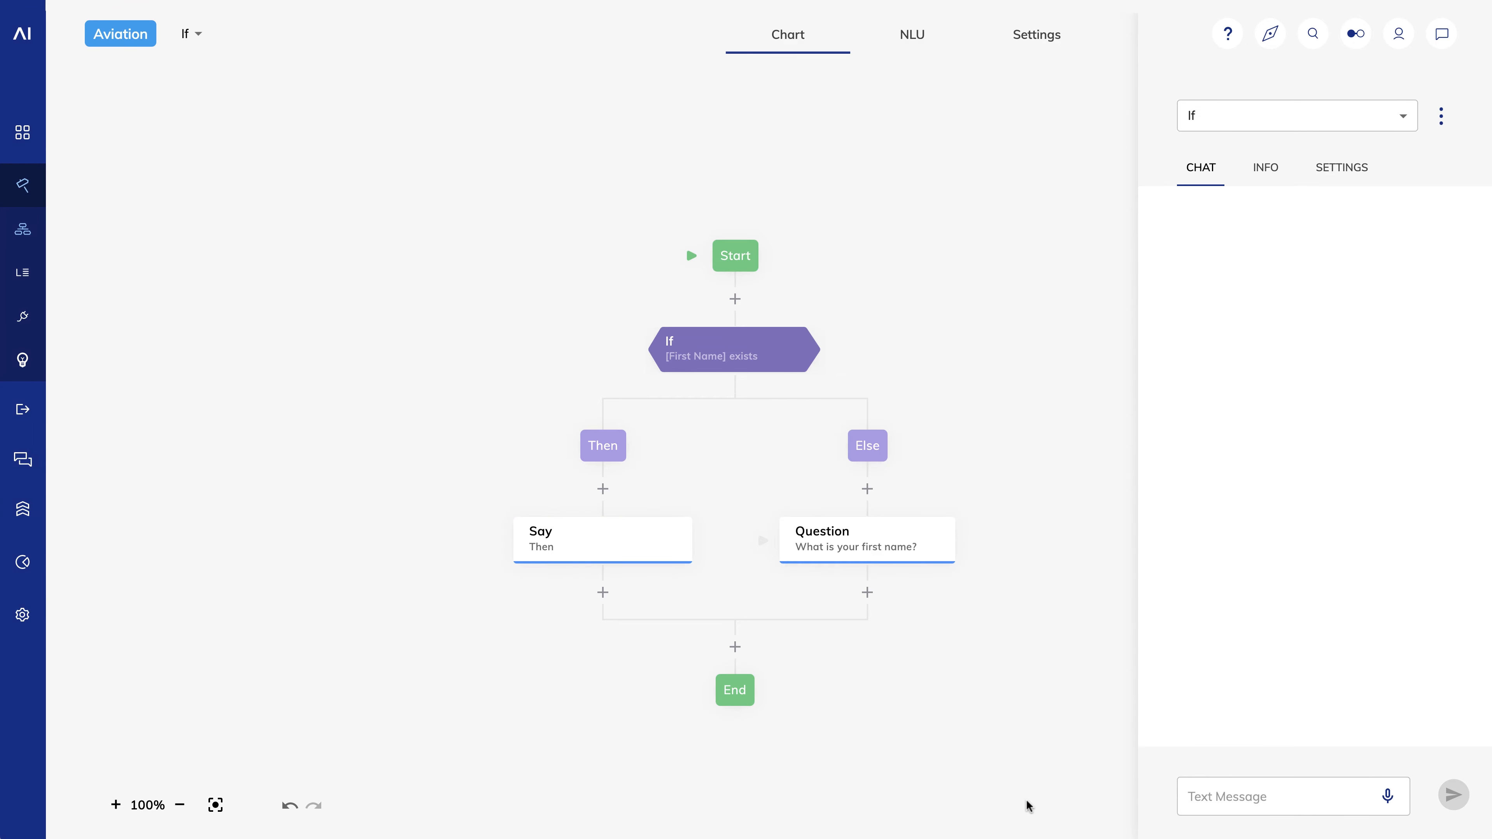
Step: Test the flow in the chat by sending "Hi", answering with a first name, and sending "hi" again
{"action": "left_click", "coordinate": [1224, 795]}
{"action": "type", "text": "Hi"}
{"action": "key", "text": "Return"}
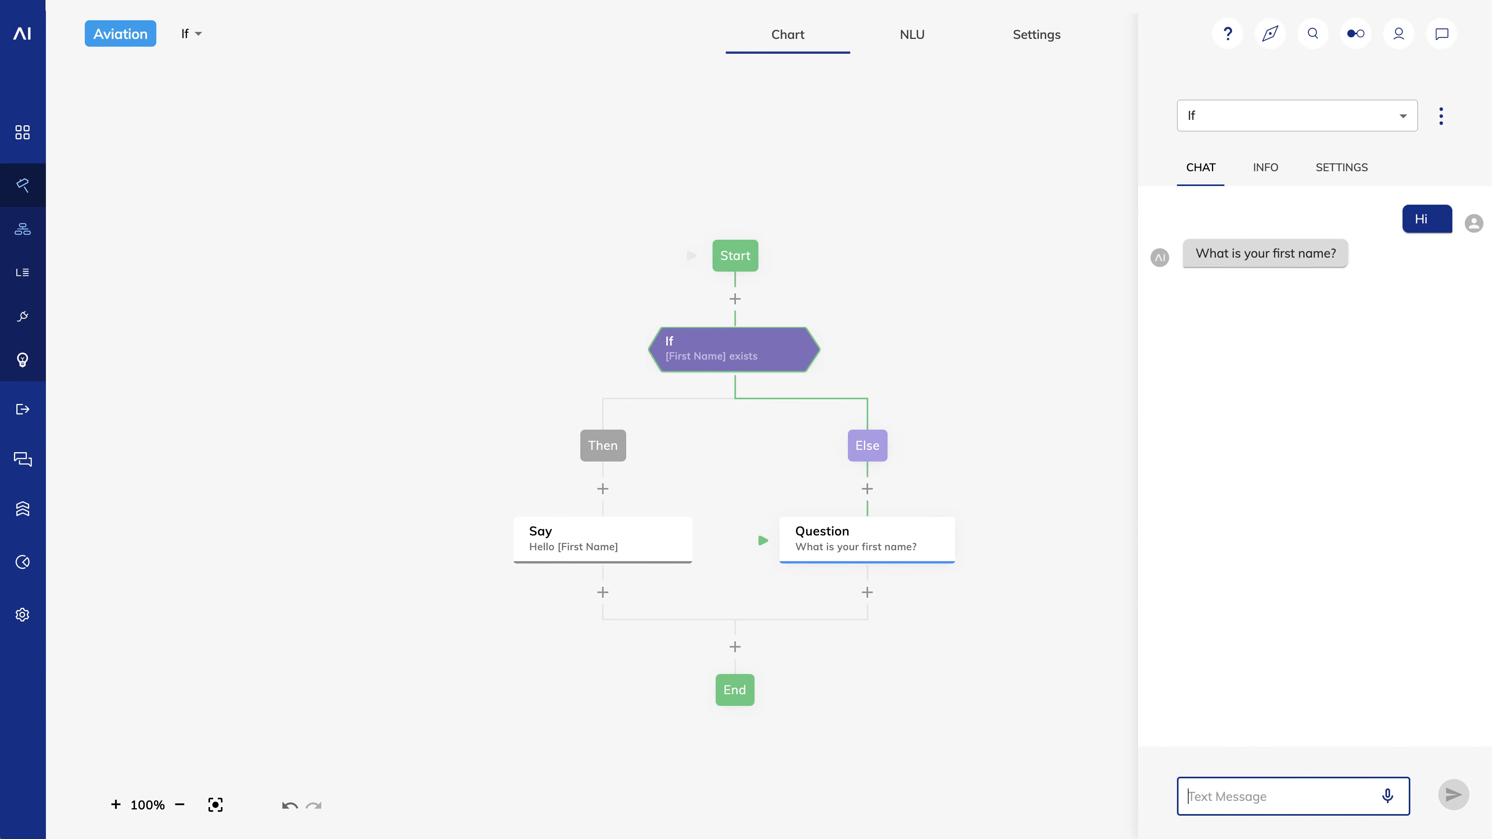
{"action": "type", "text": "Derek"}
{"action": "key", "text": "Return"}
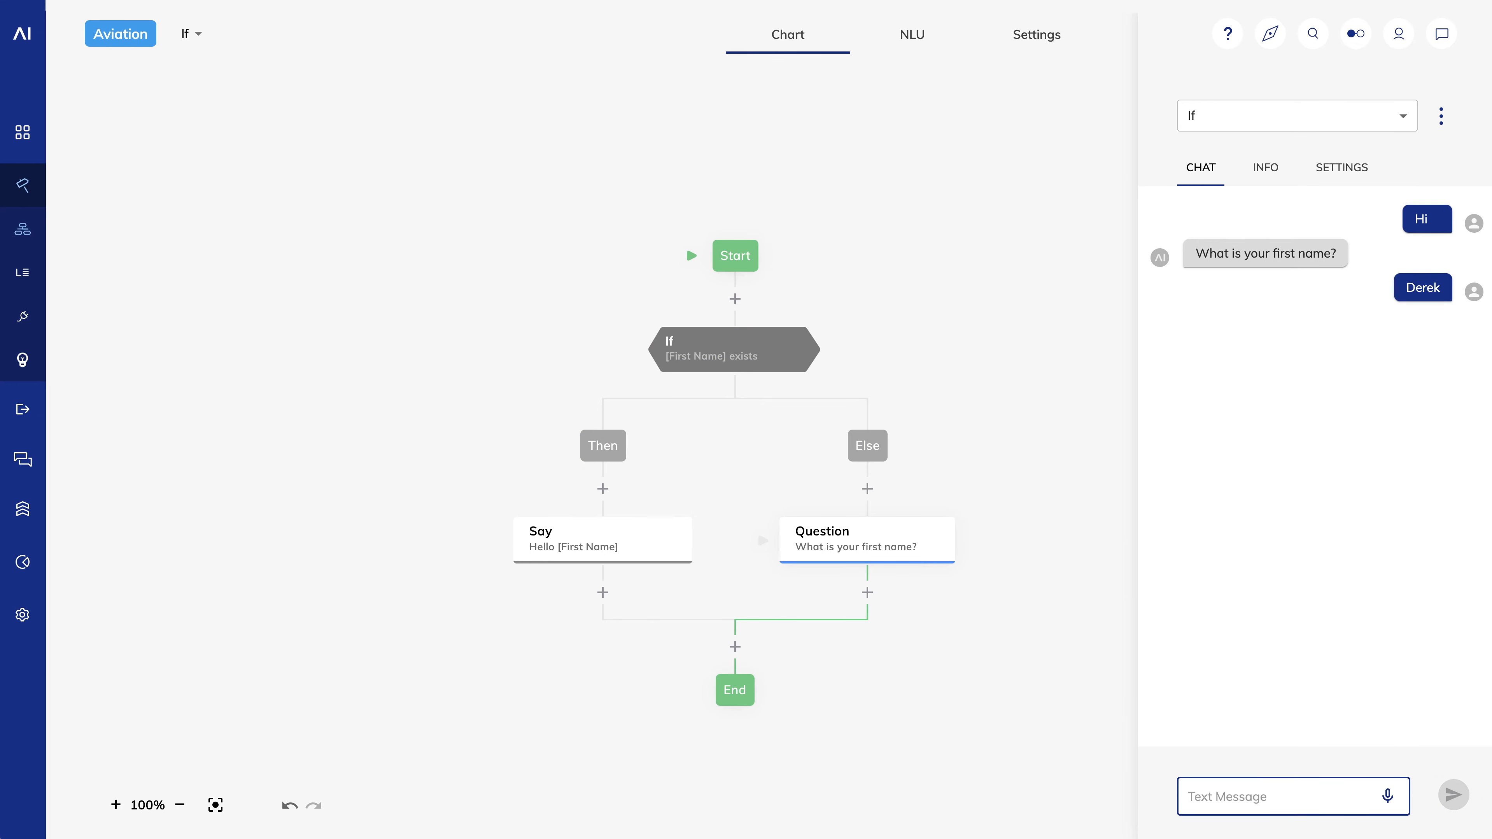
{"action": "type", "text": "hi"}
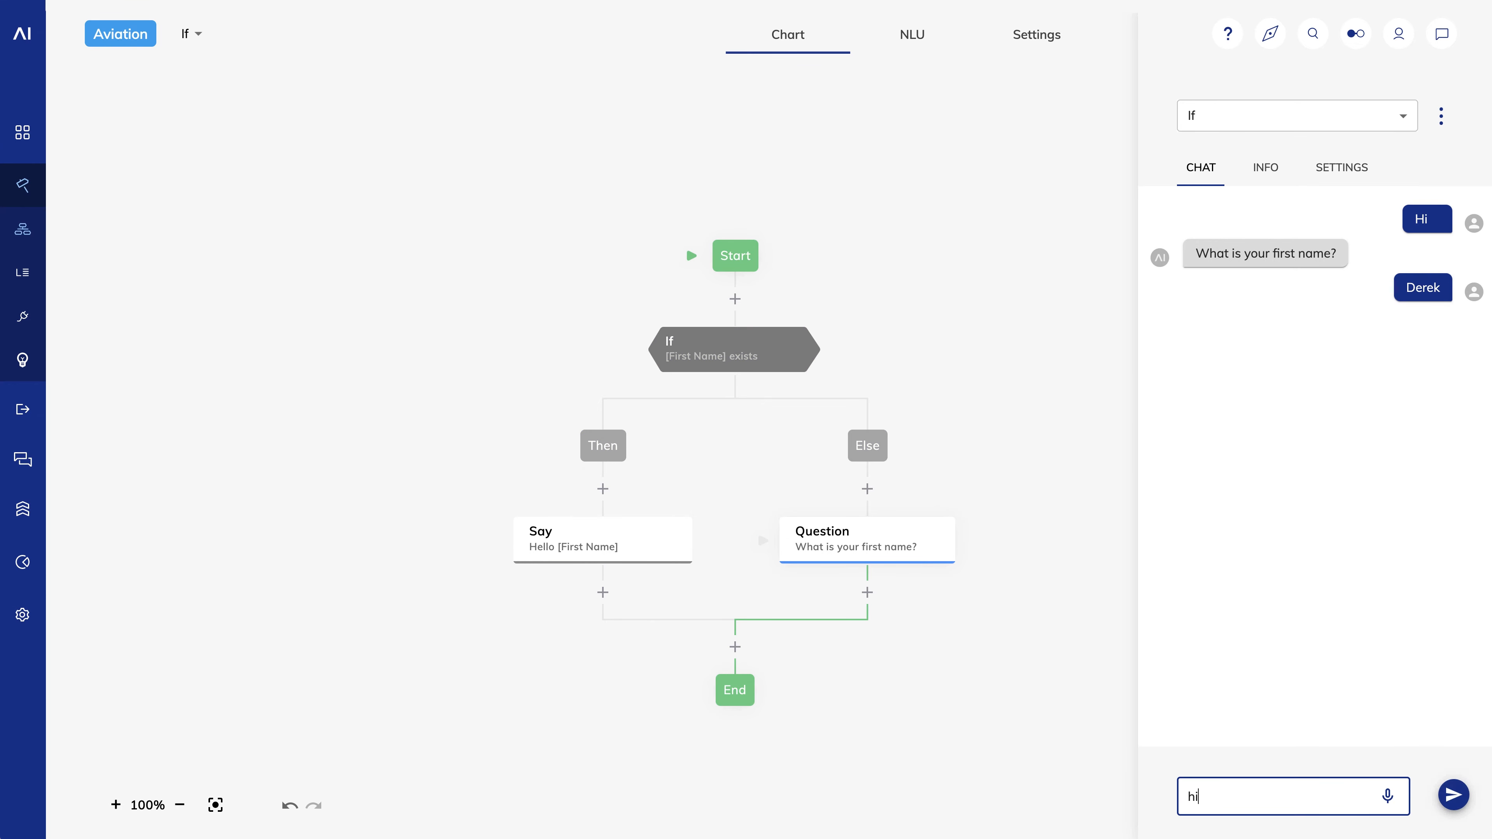
{"action": "key", "text": "Return"}
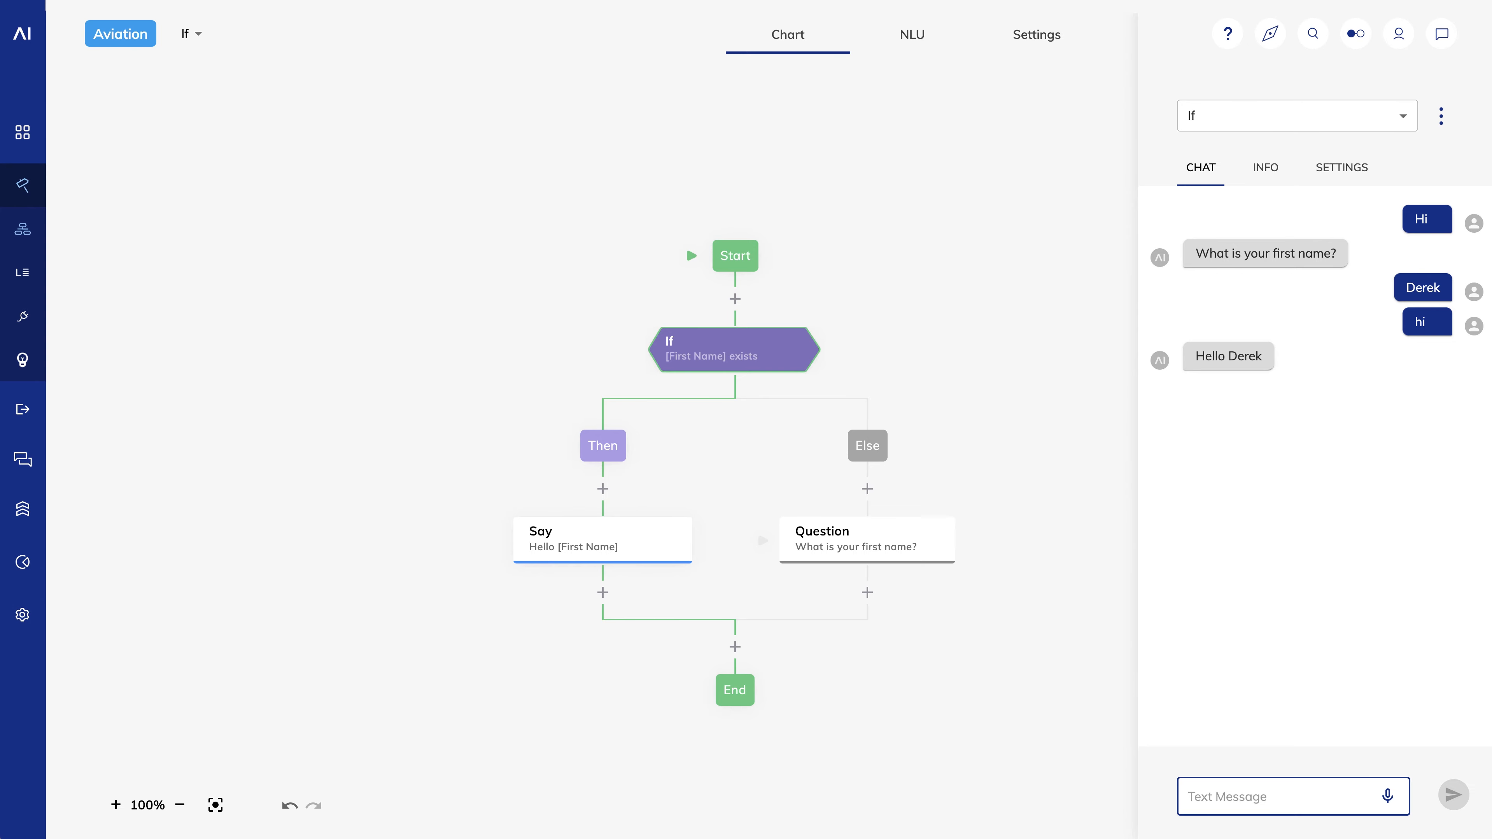